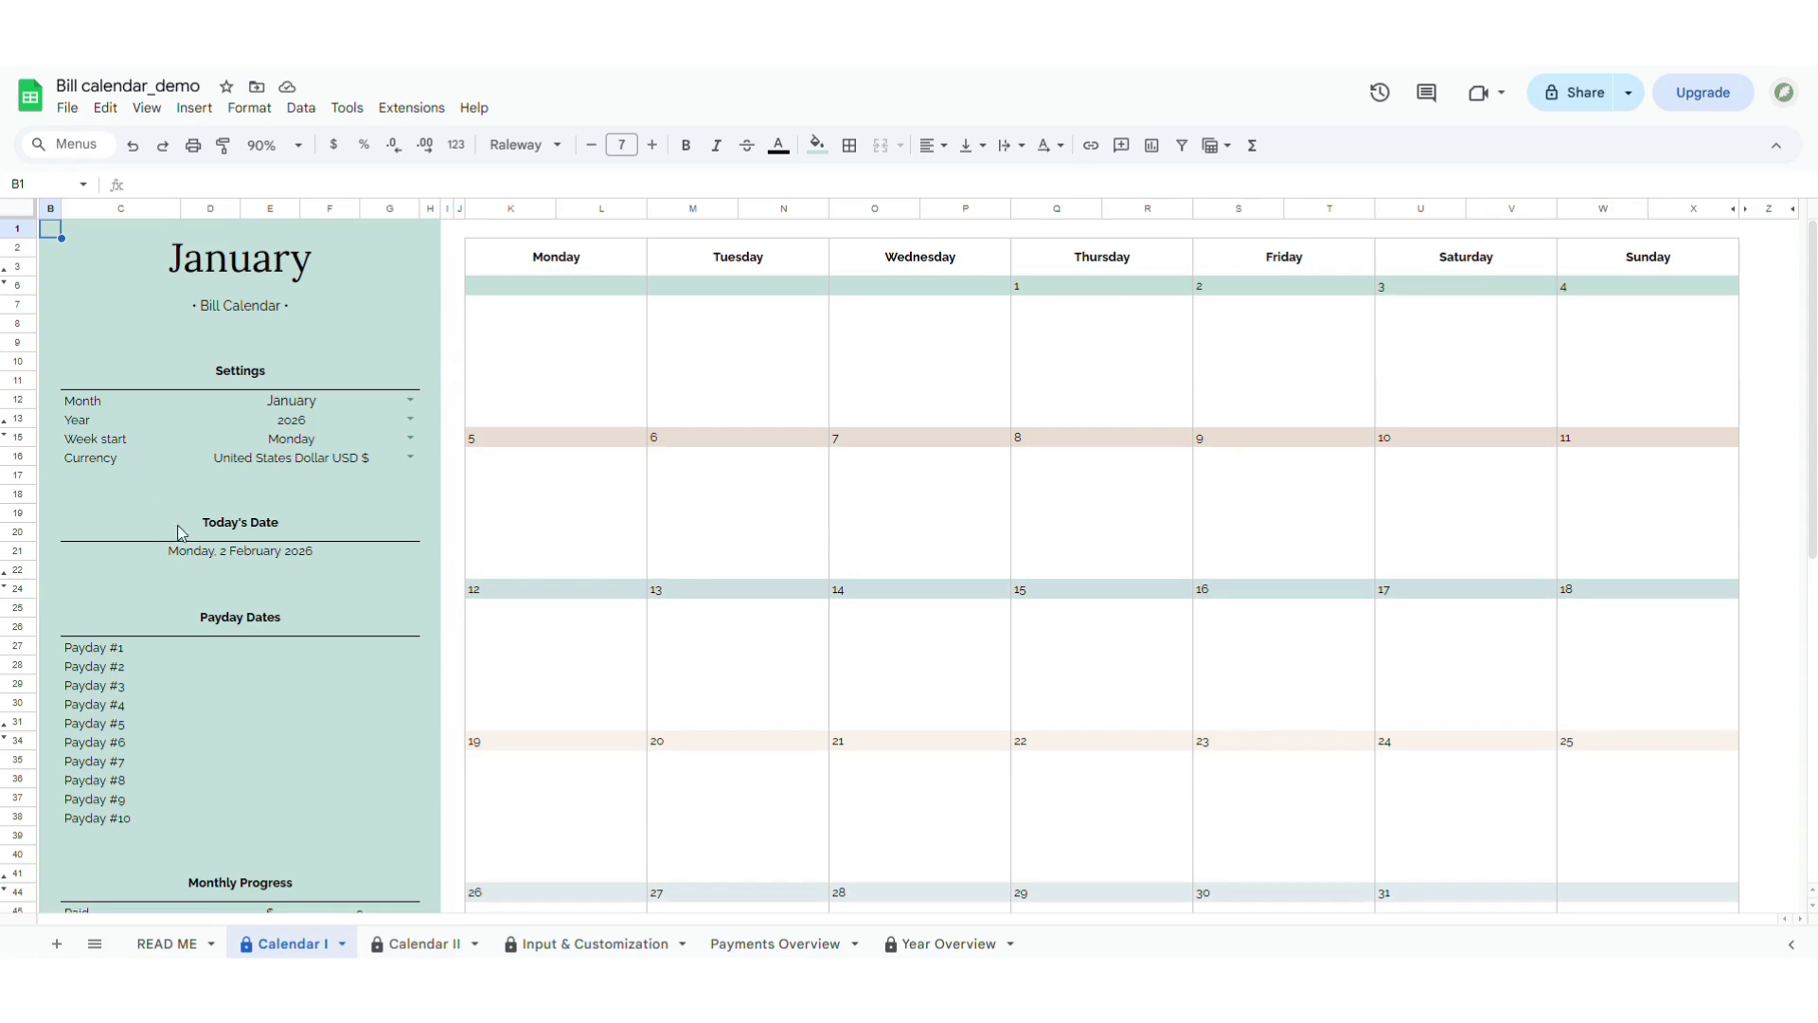
Step: Examine how Calendar I is protected by trying to edit the Today's Date cell and reviewing the sheet's protected ranges and exceptions
{"action": "left_click", "coordinate": [190, 555]}
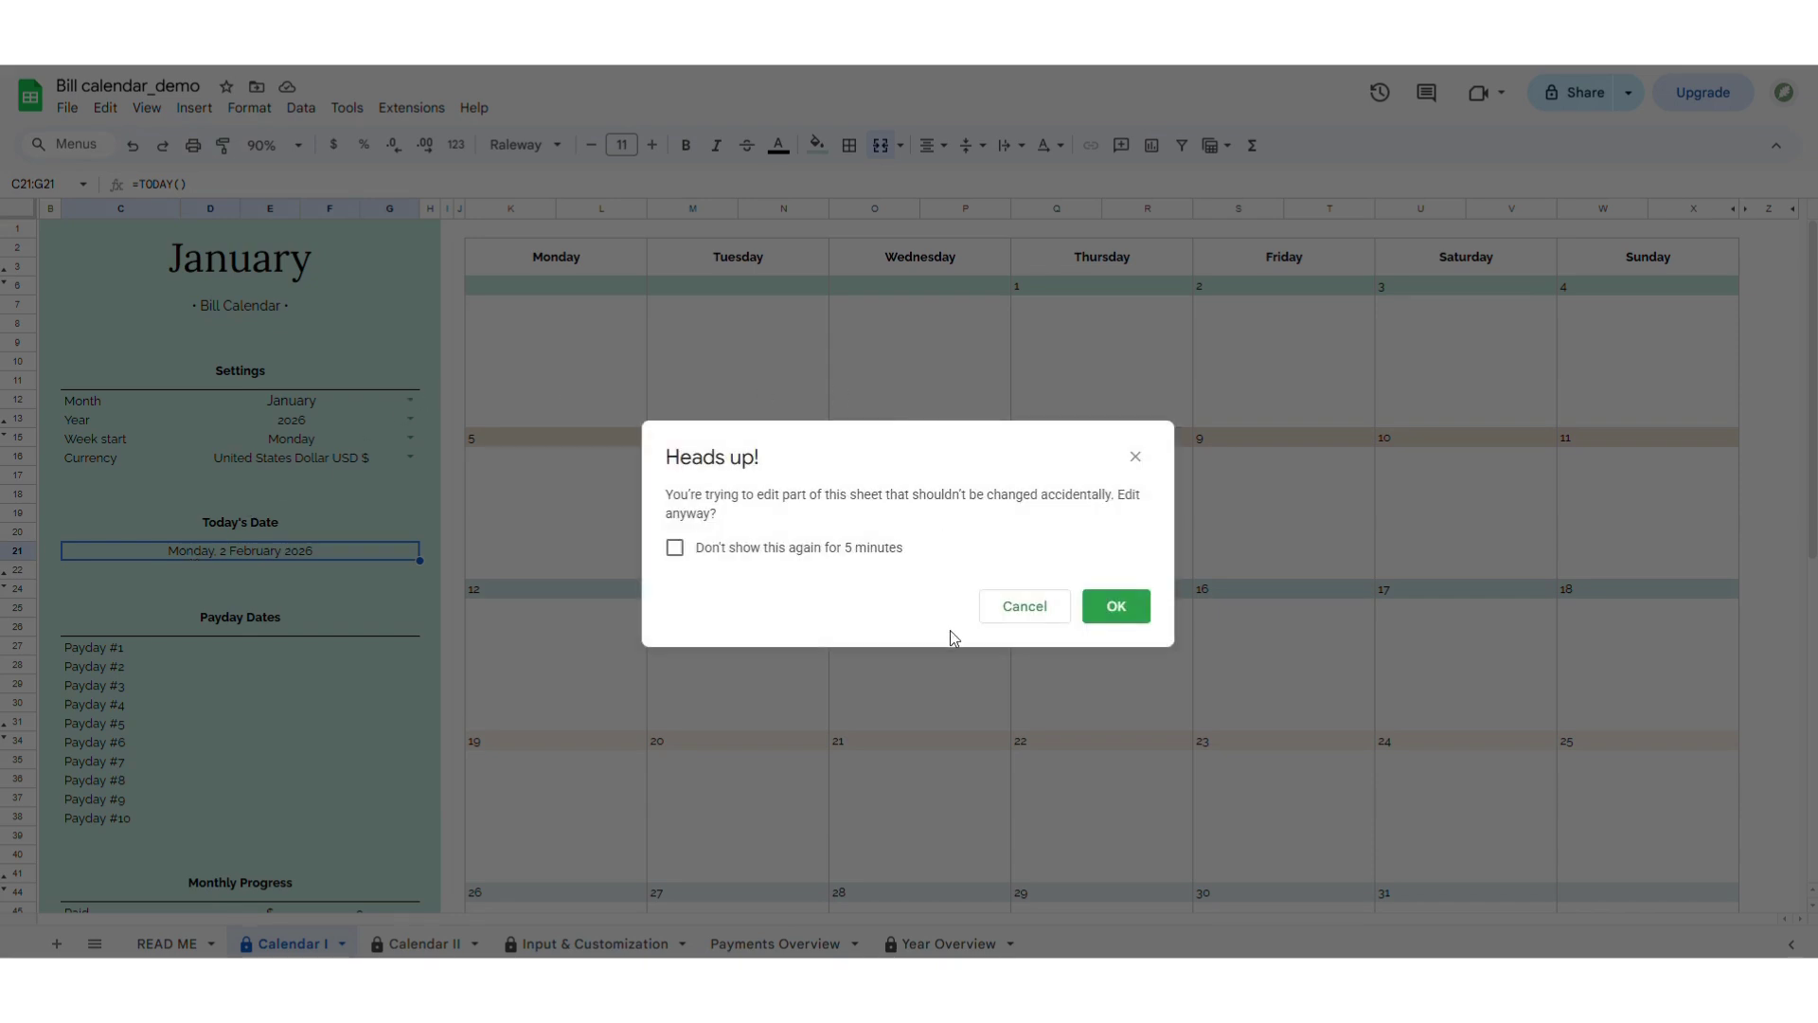
{"action": "left_click", "coordinate": [1005, 619]}
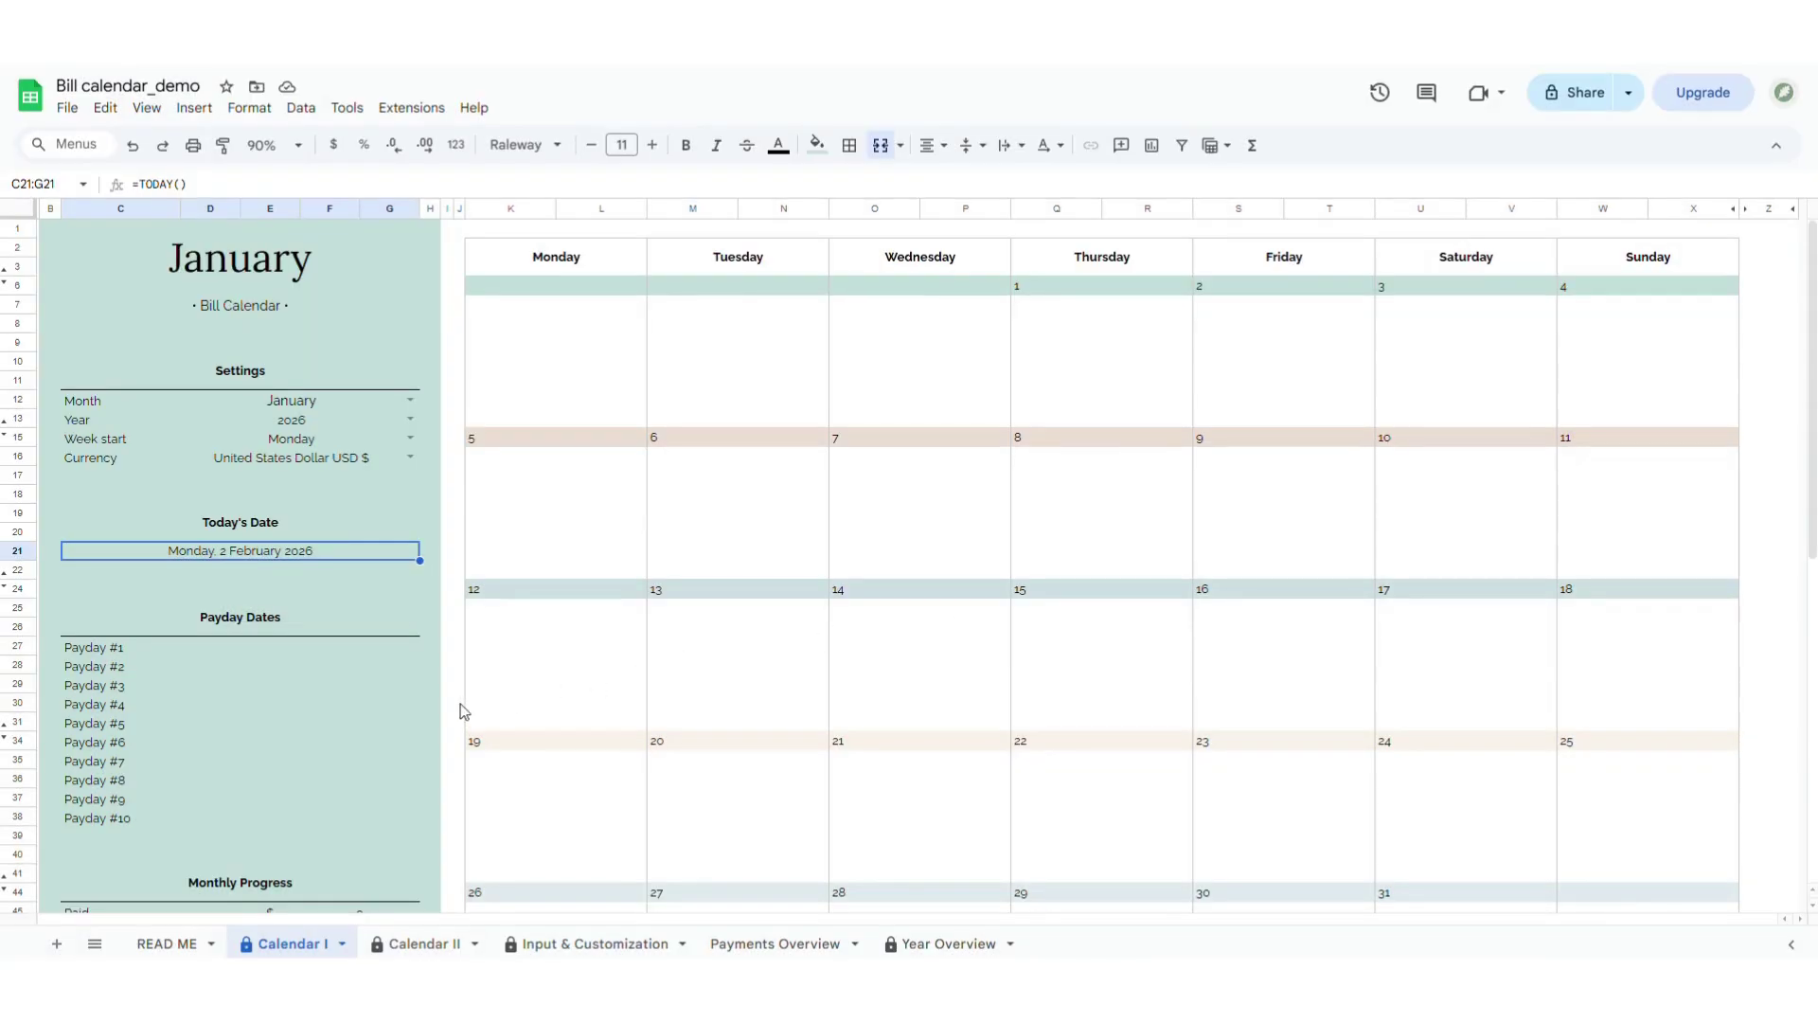
{"action": "left_click", "coordinate": [303, 108]}
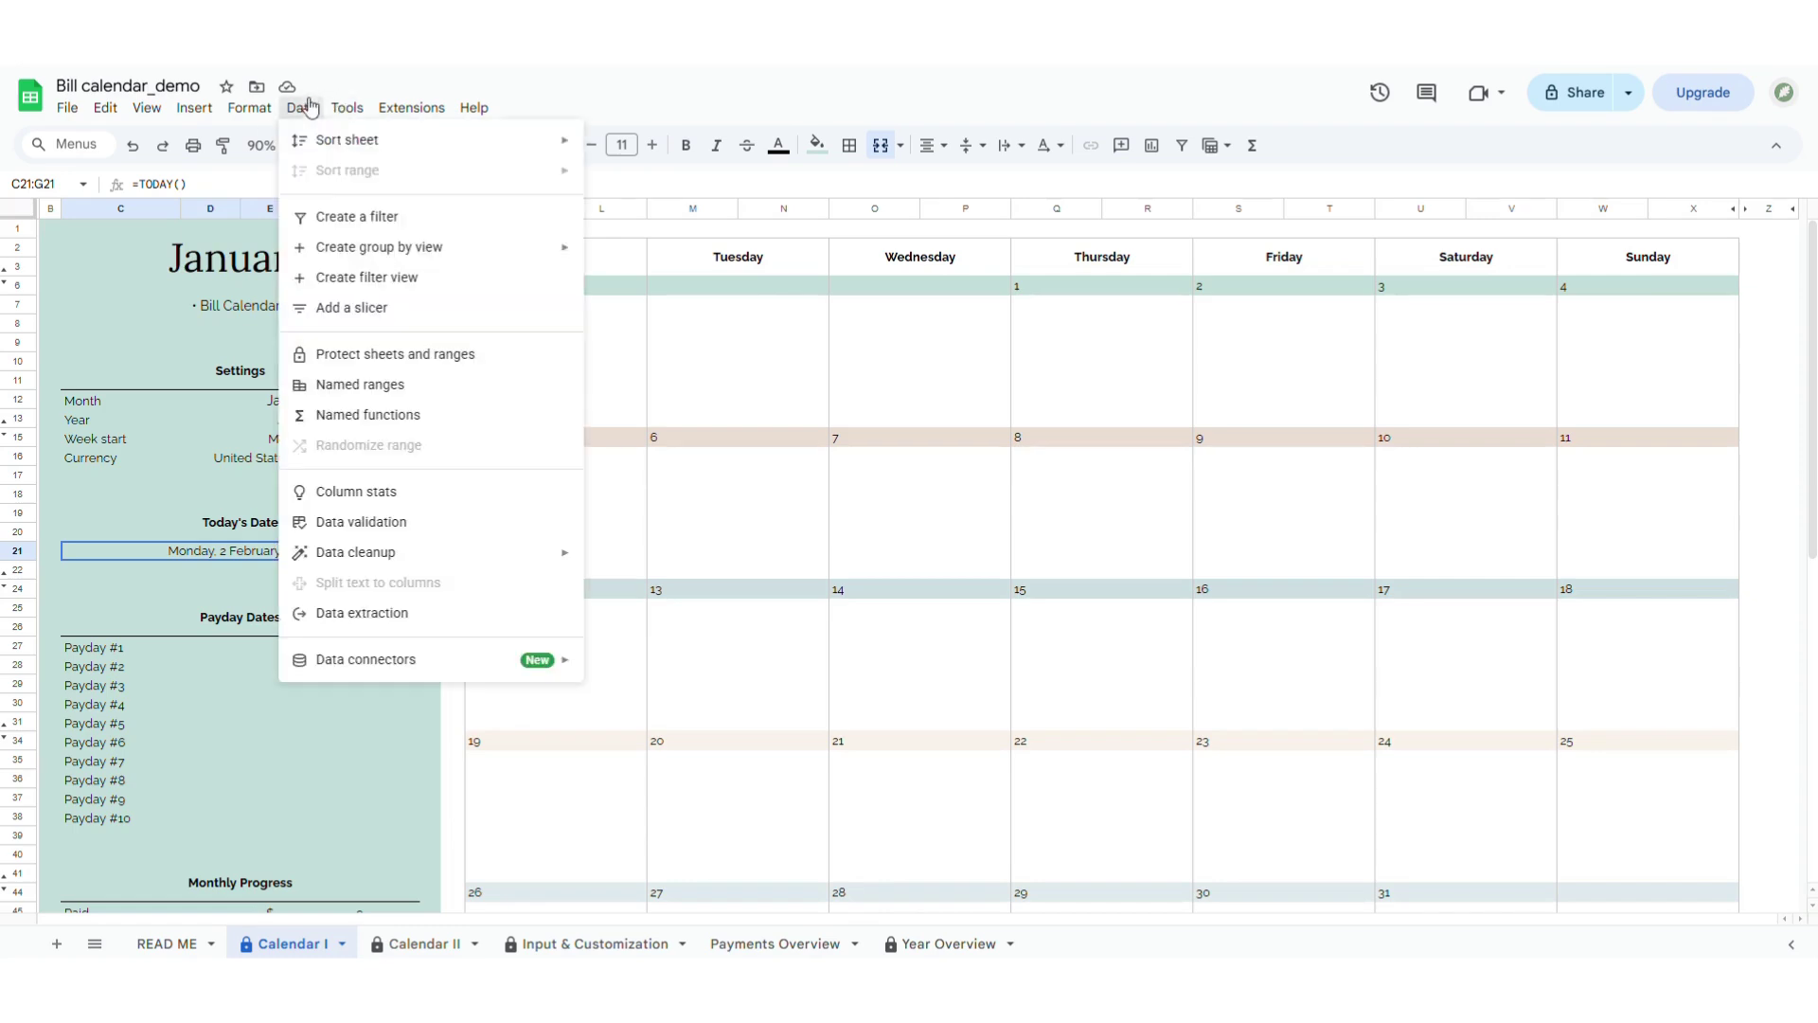
{"action": "left_click", "coordinate": [375, 354]}
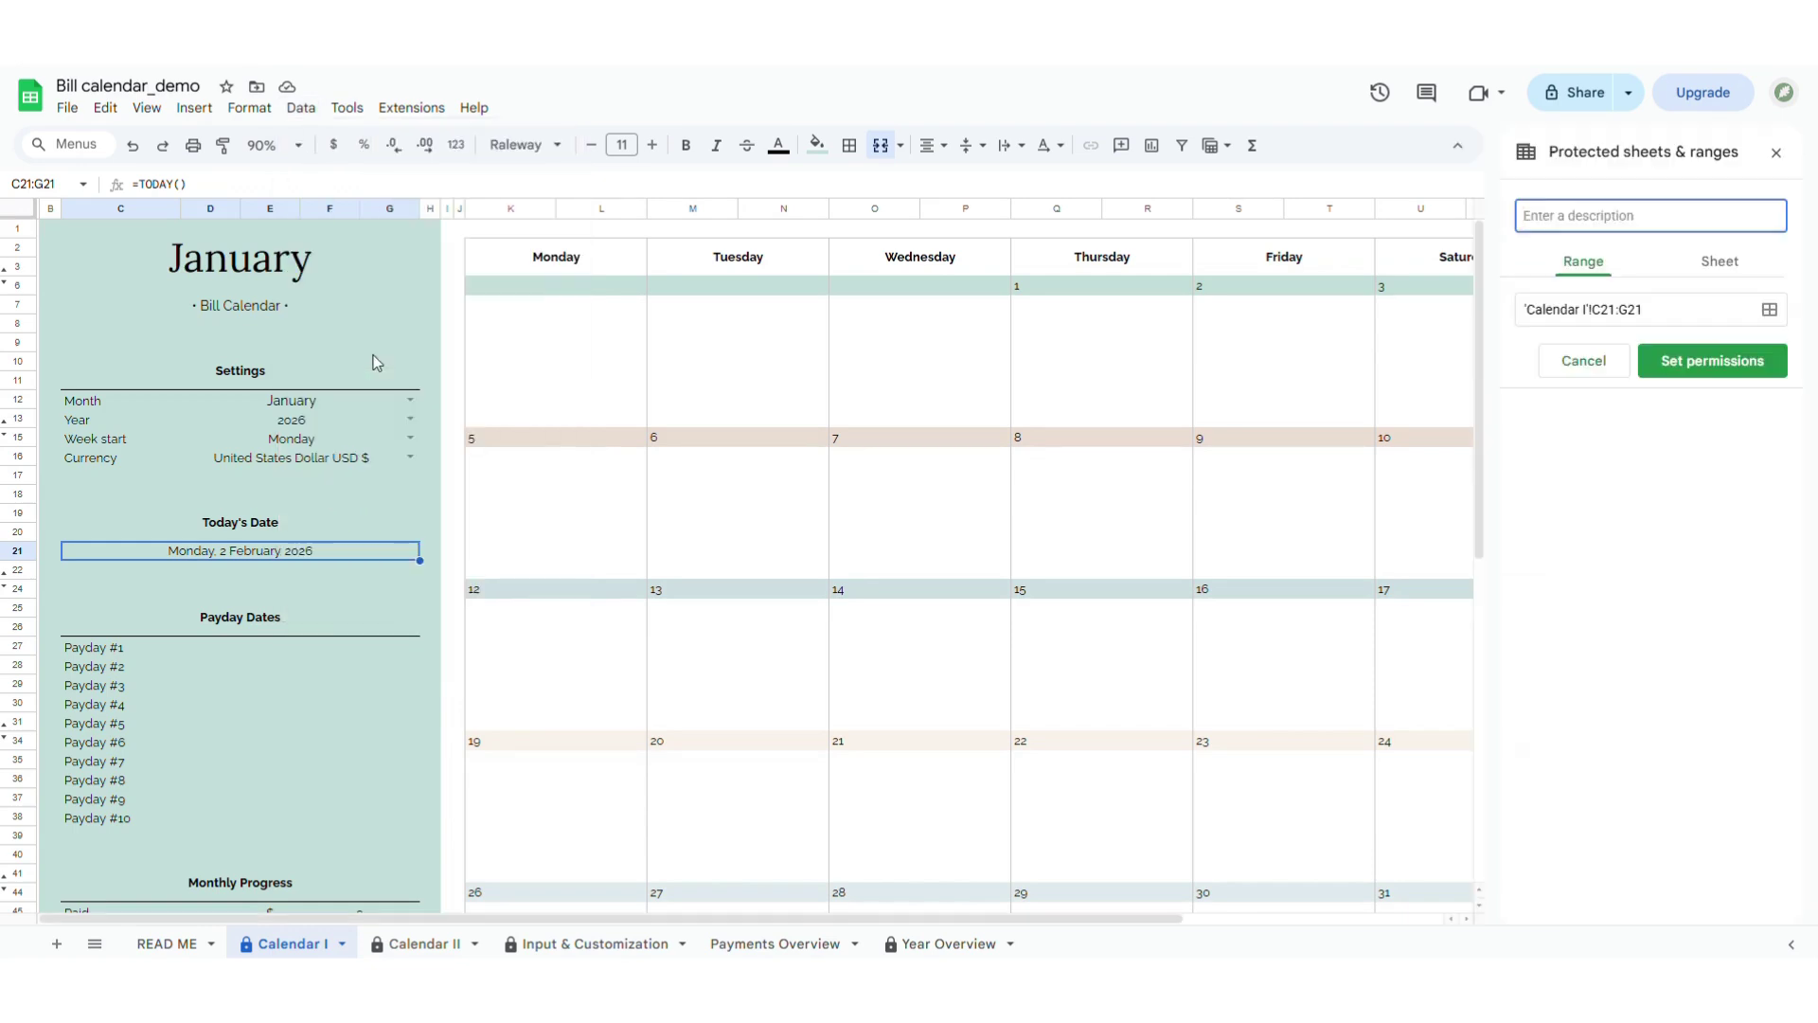
{"action": "left_click", "coordinate": [1570, 366]}
{"action": "left_click", "coordinate": [1730, 239]}
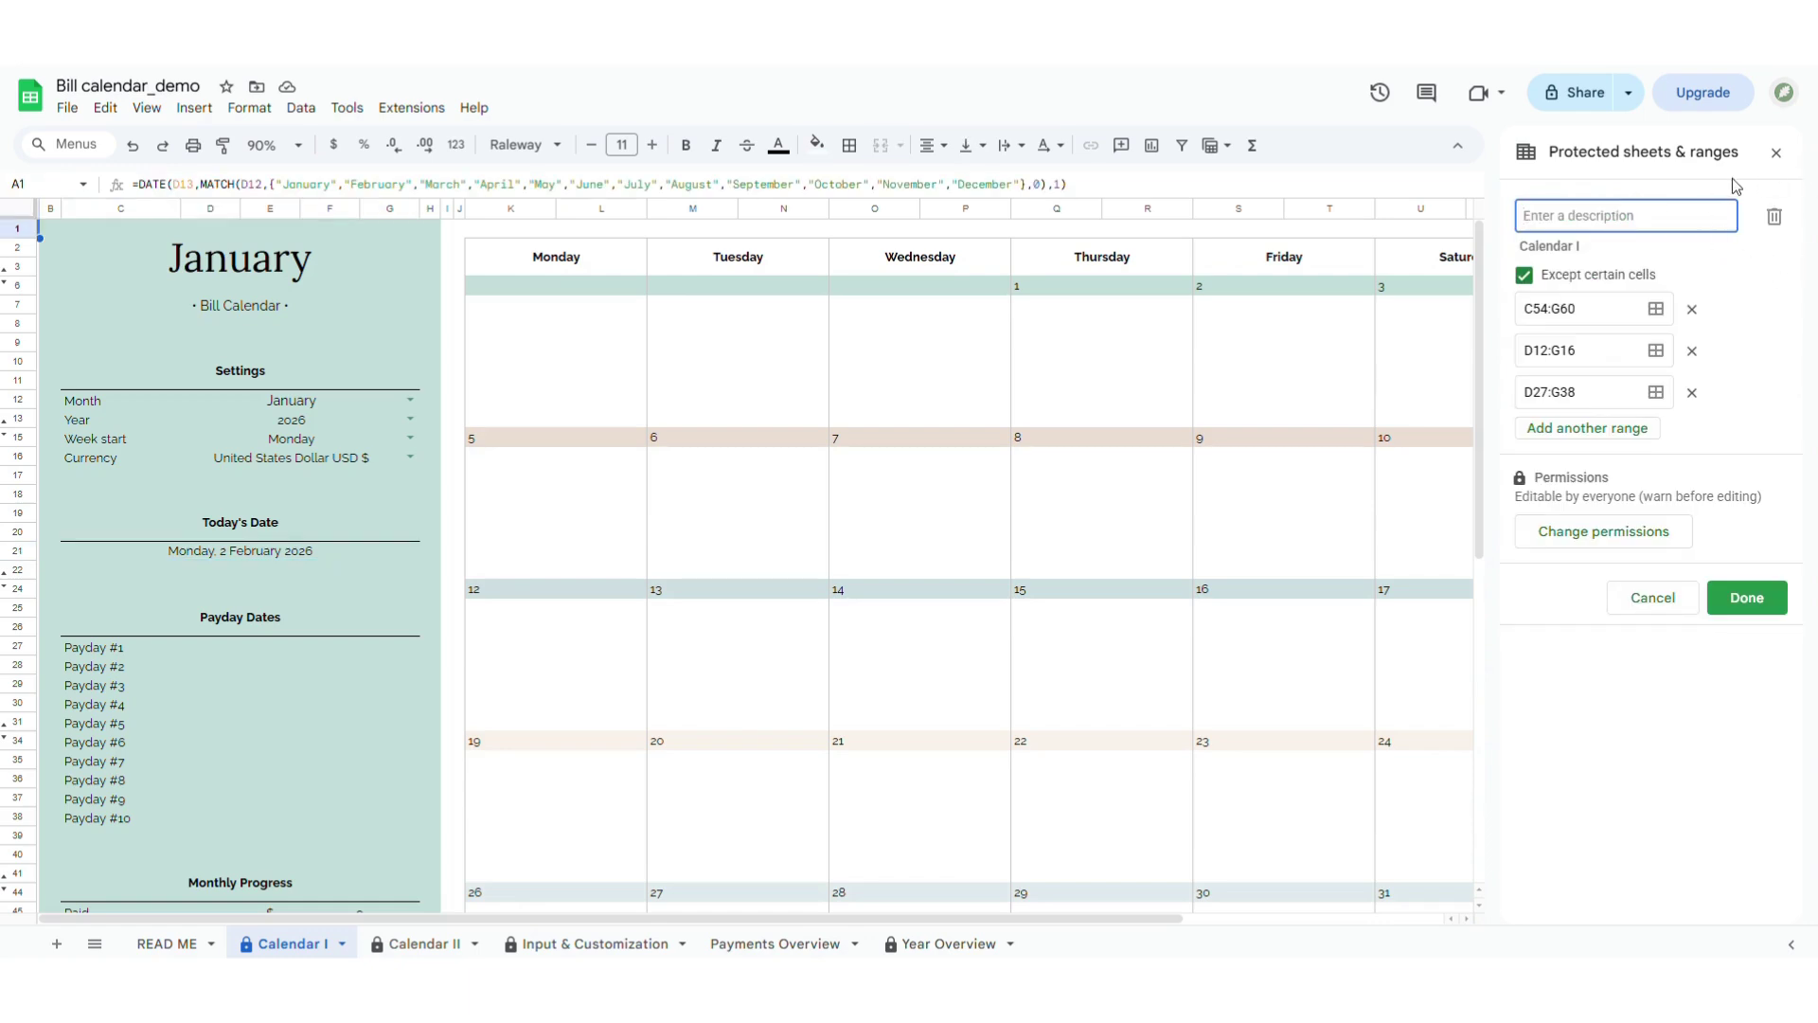
{"action": "left_click", "coordinate": [1775, 153]}
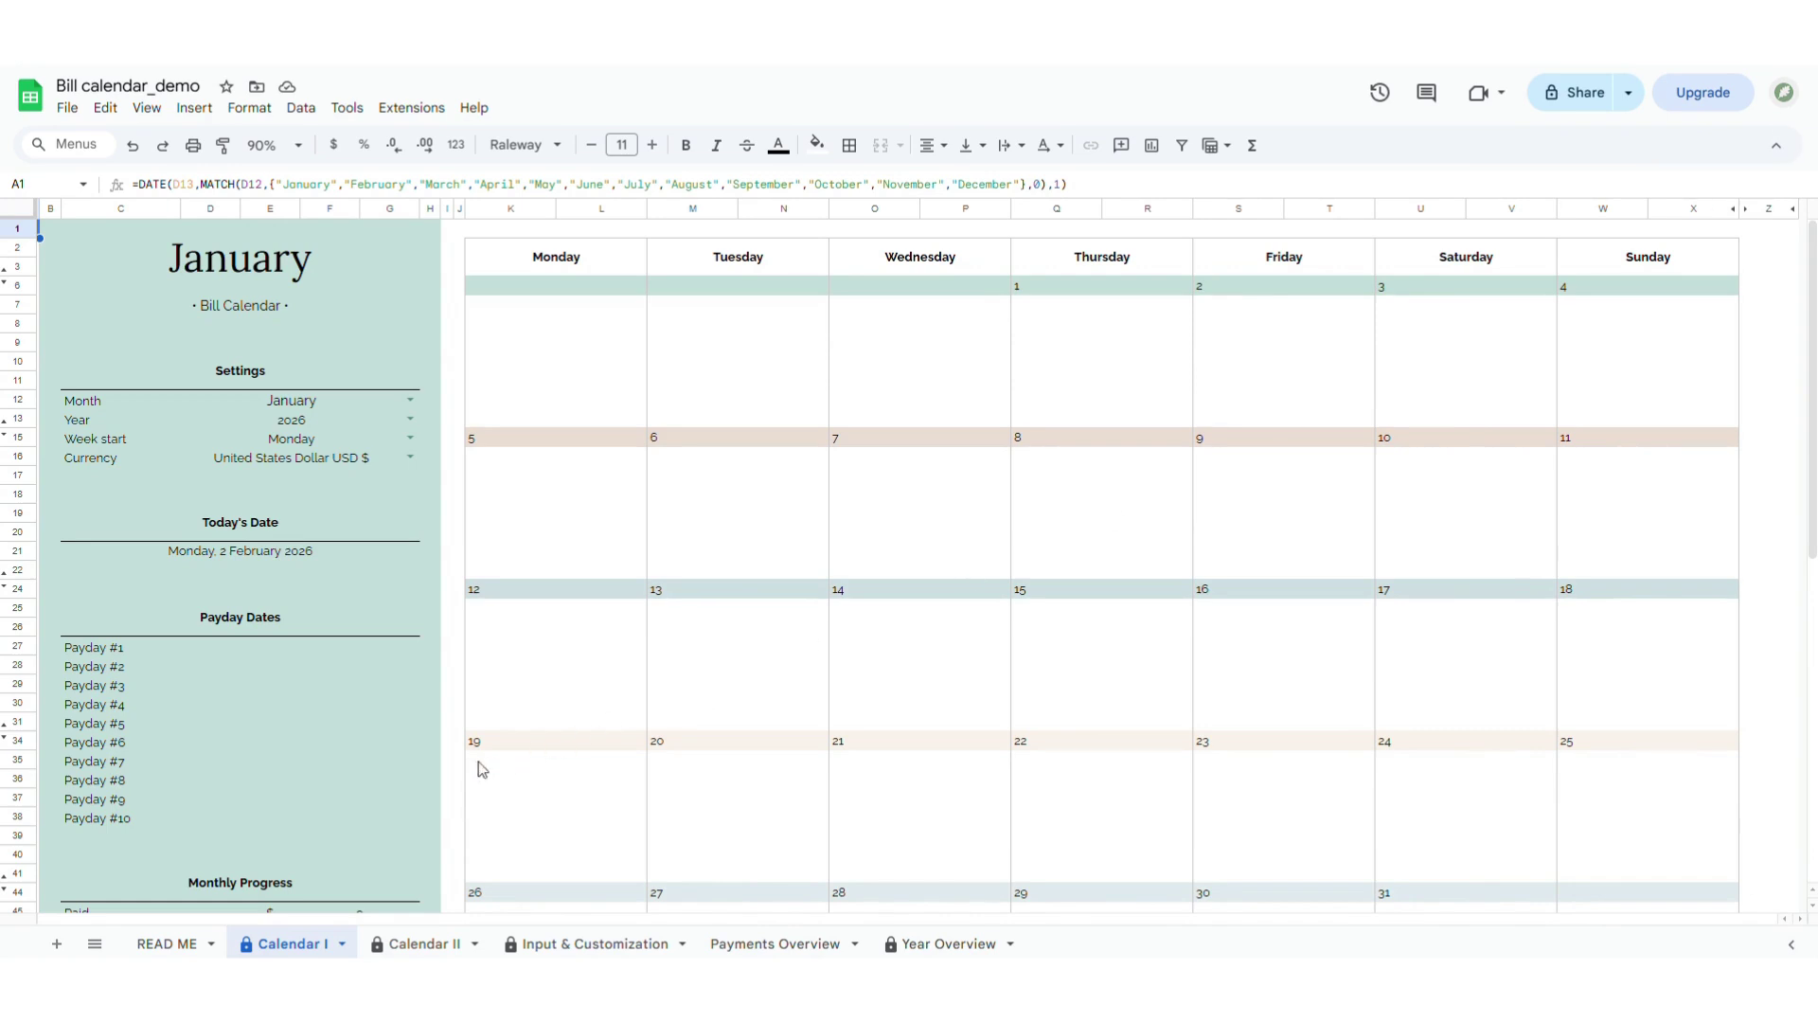
Step: Read through the READ ME sheet's quick setup steps and additional information
{"action": "left_click", "coordinate": [172, 942]}
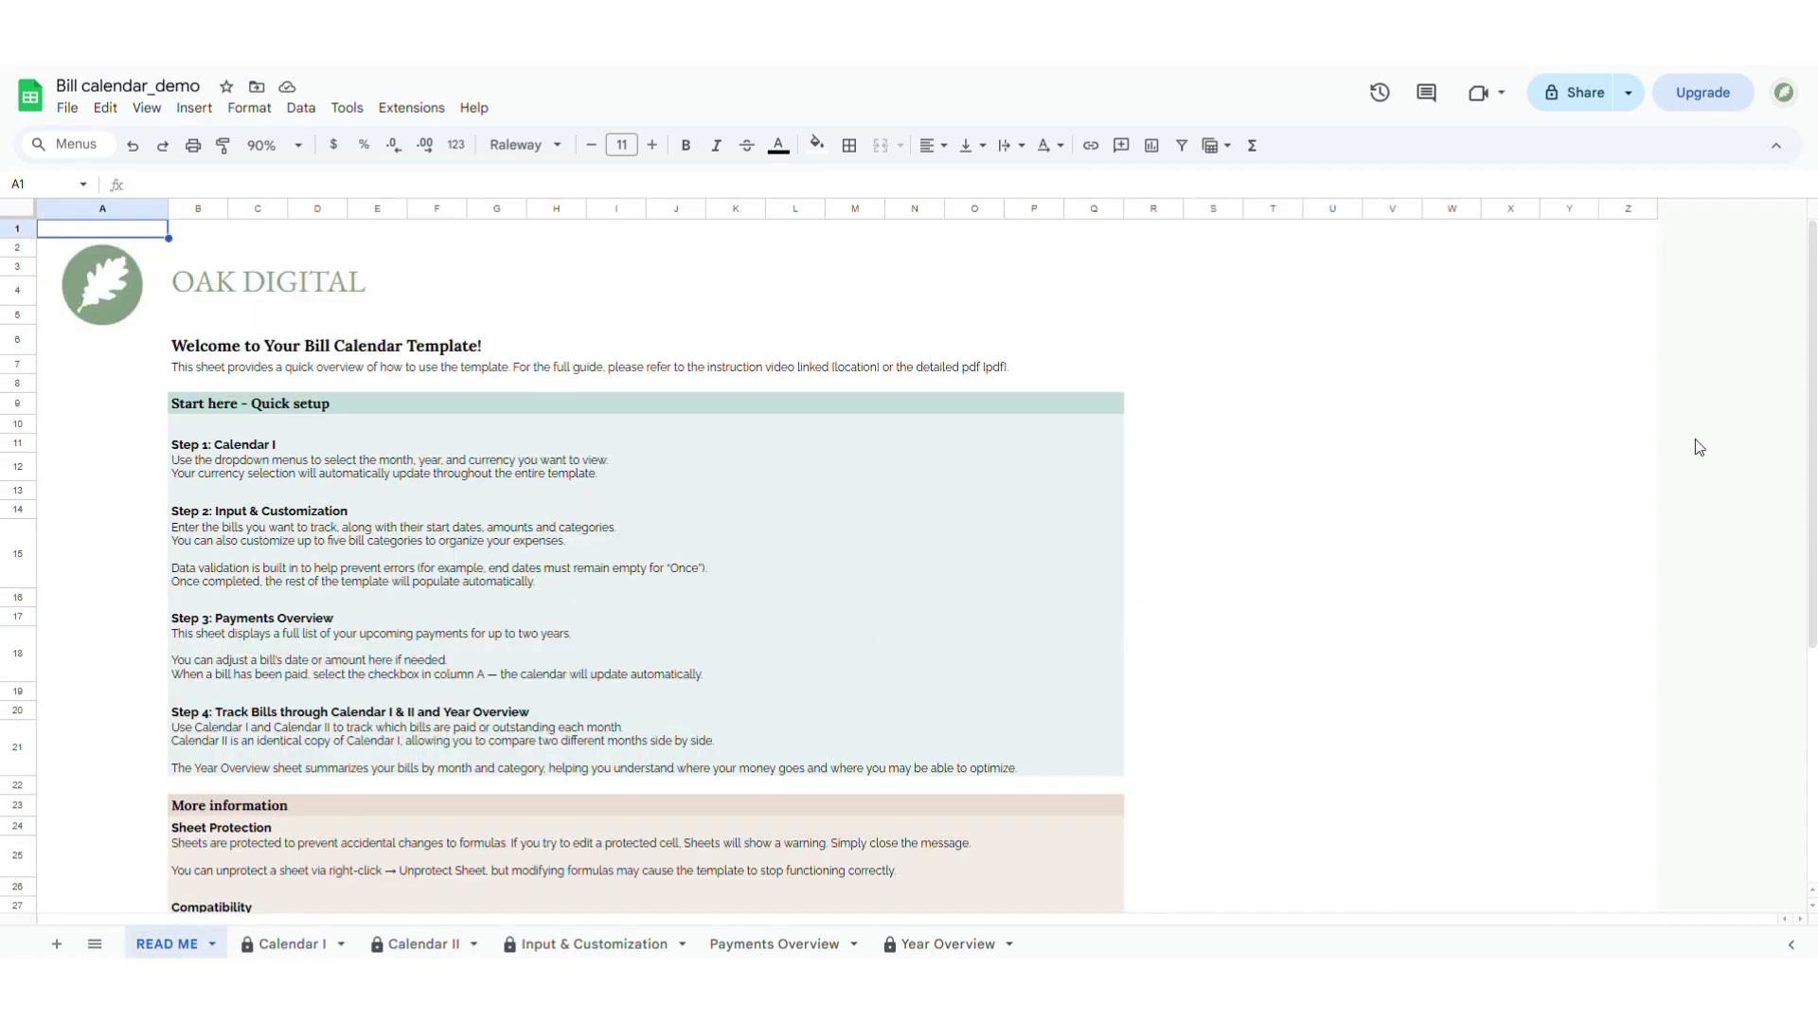
{"action": "scroll", "coordinate": [1802, 520], "scroll_direction": "down", "scroll_amount": 3}
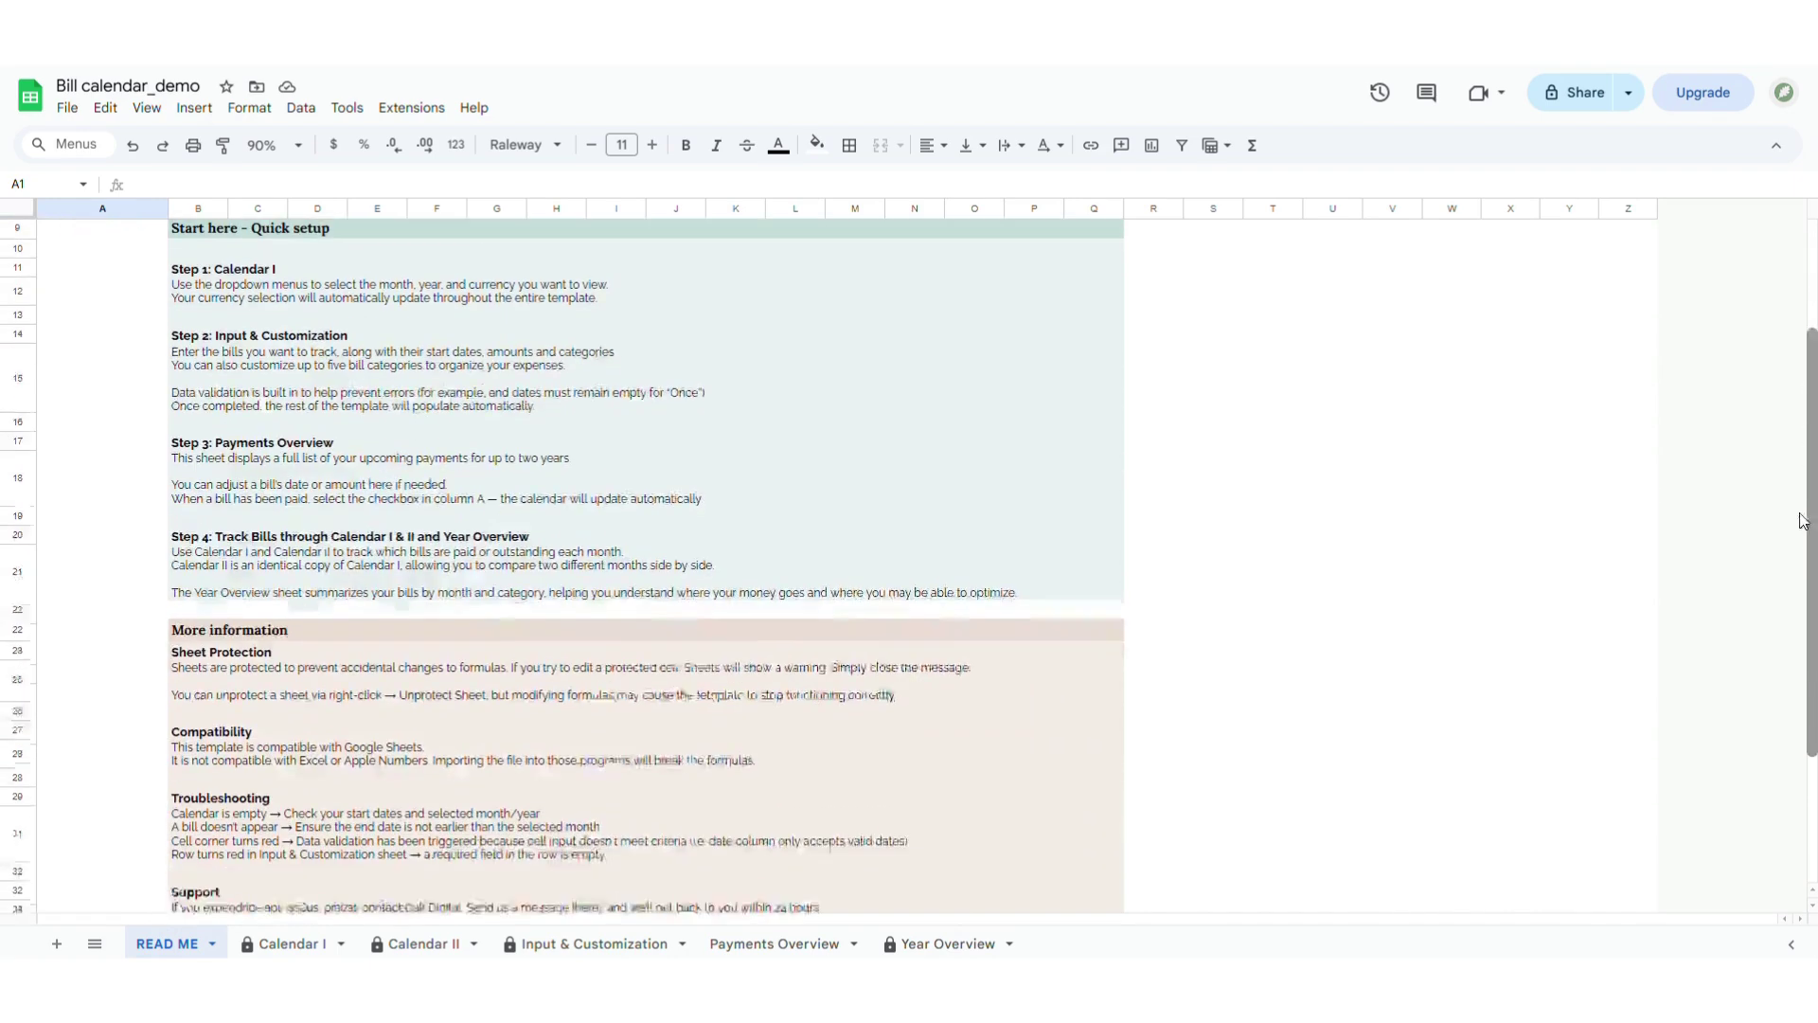
{"action": "scroll", "coordinate": [1802, 519], "scroll_direction": "down", "scroll_amount": 3}
{"action": "scroll", "coordinate": [1790, 458], "scroll_direction": "up", "scroll_amount": 6}
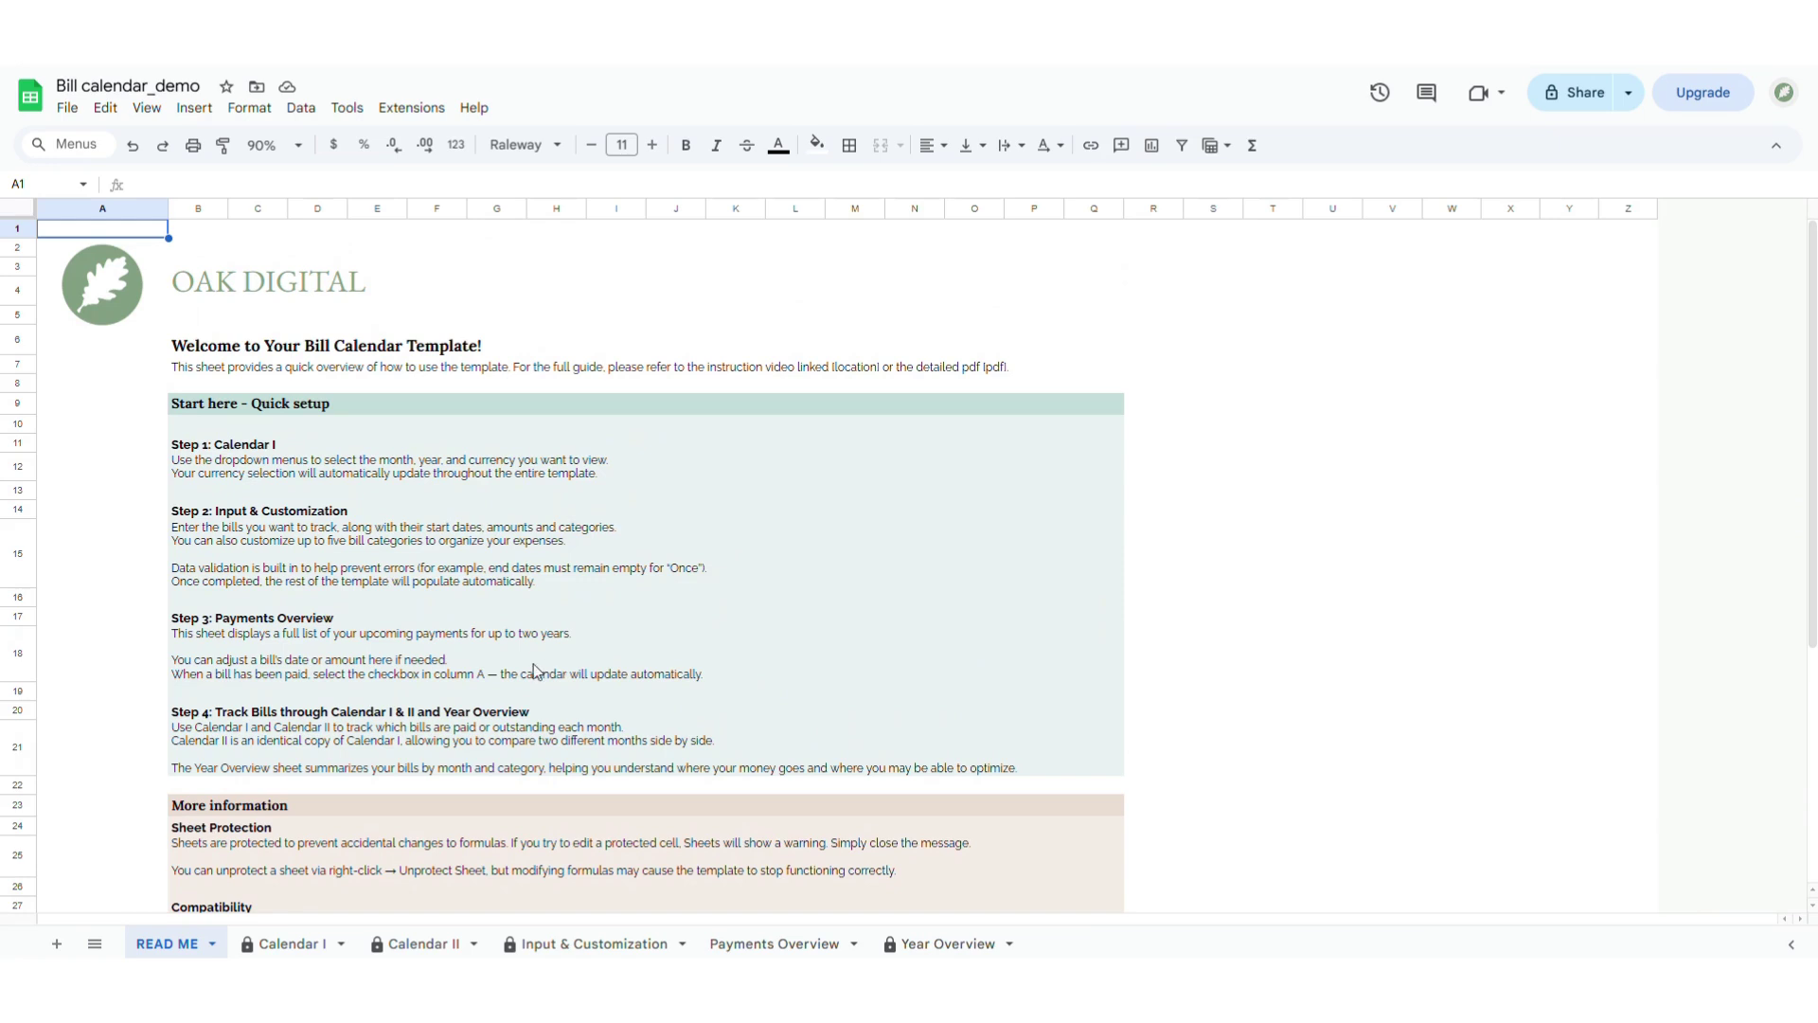
Step: Set the Month in the Calendar I settings to February
{"action": "left_click", "coordinate": [290, 945]}
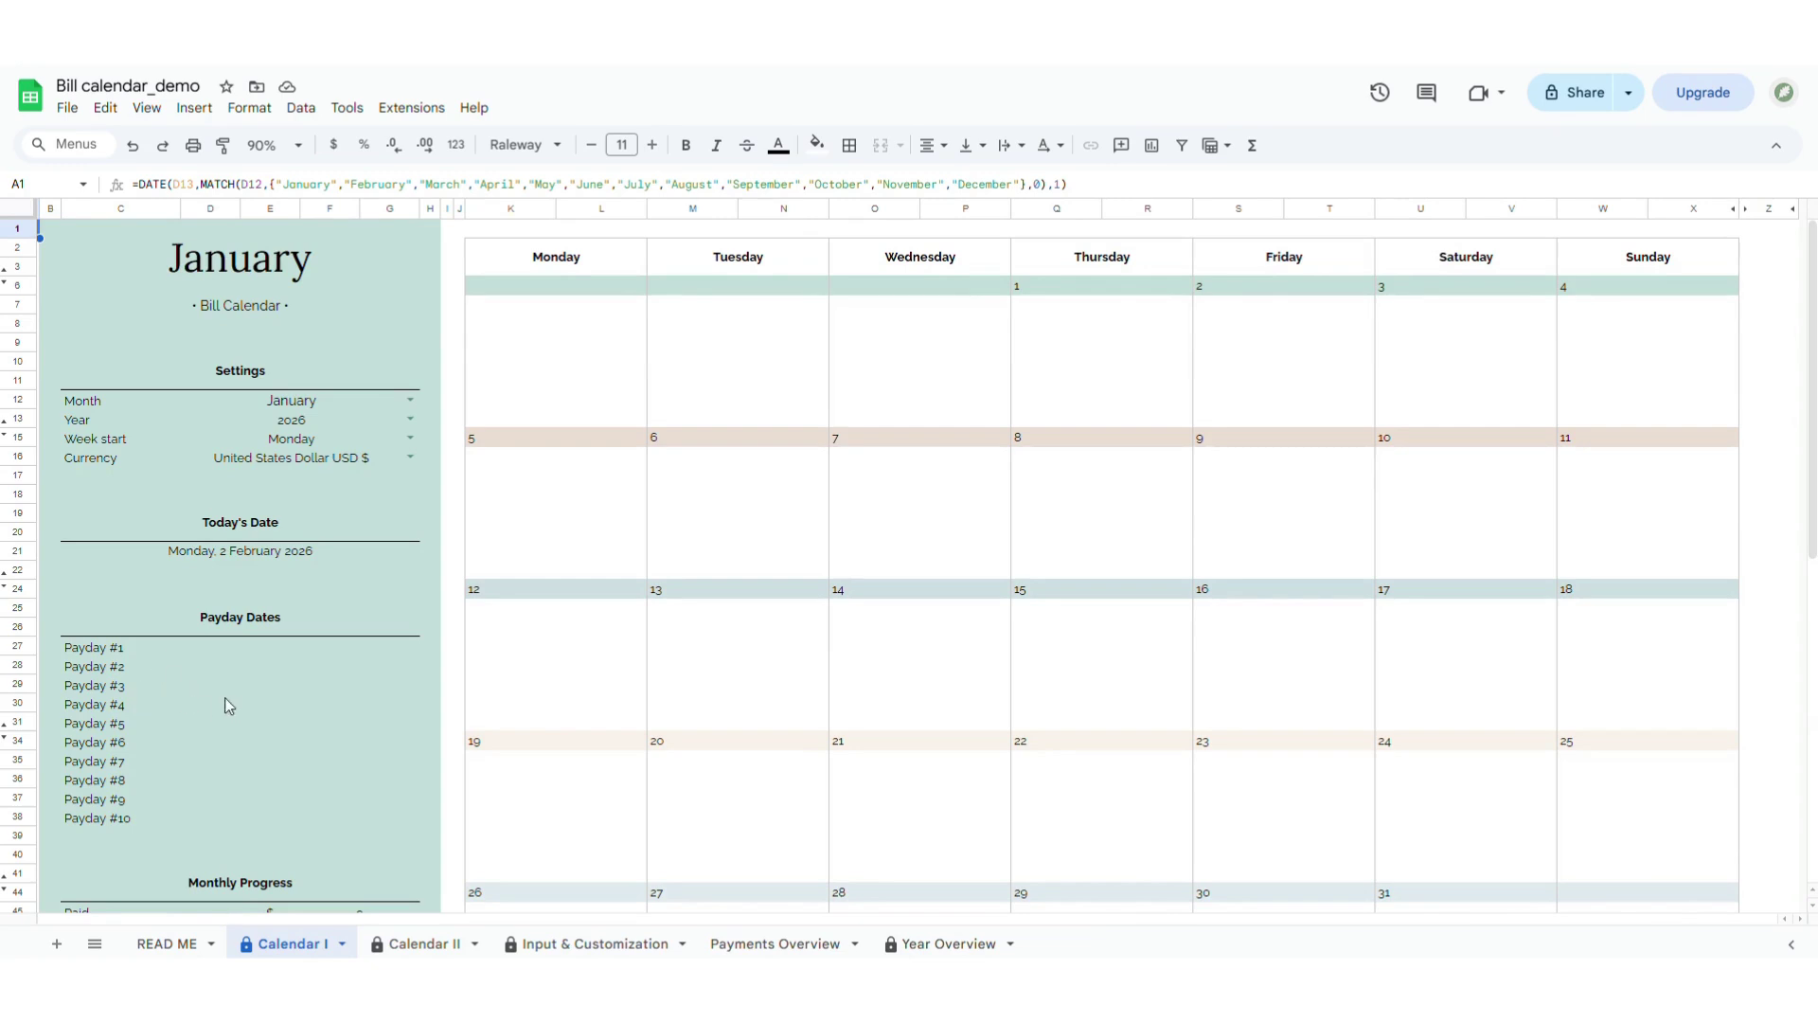
{"action": "left_click", "coordinate": [410, 400]}
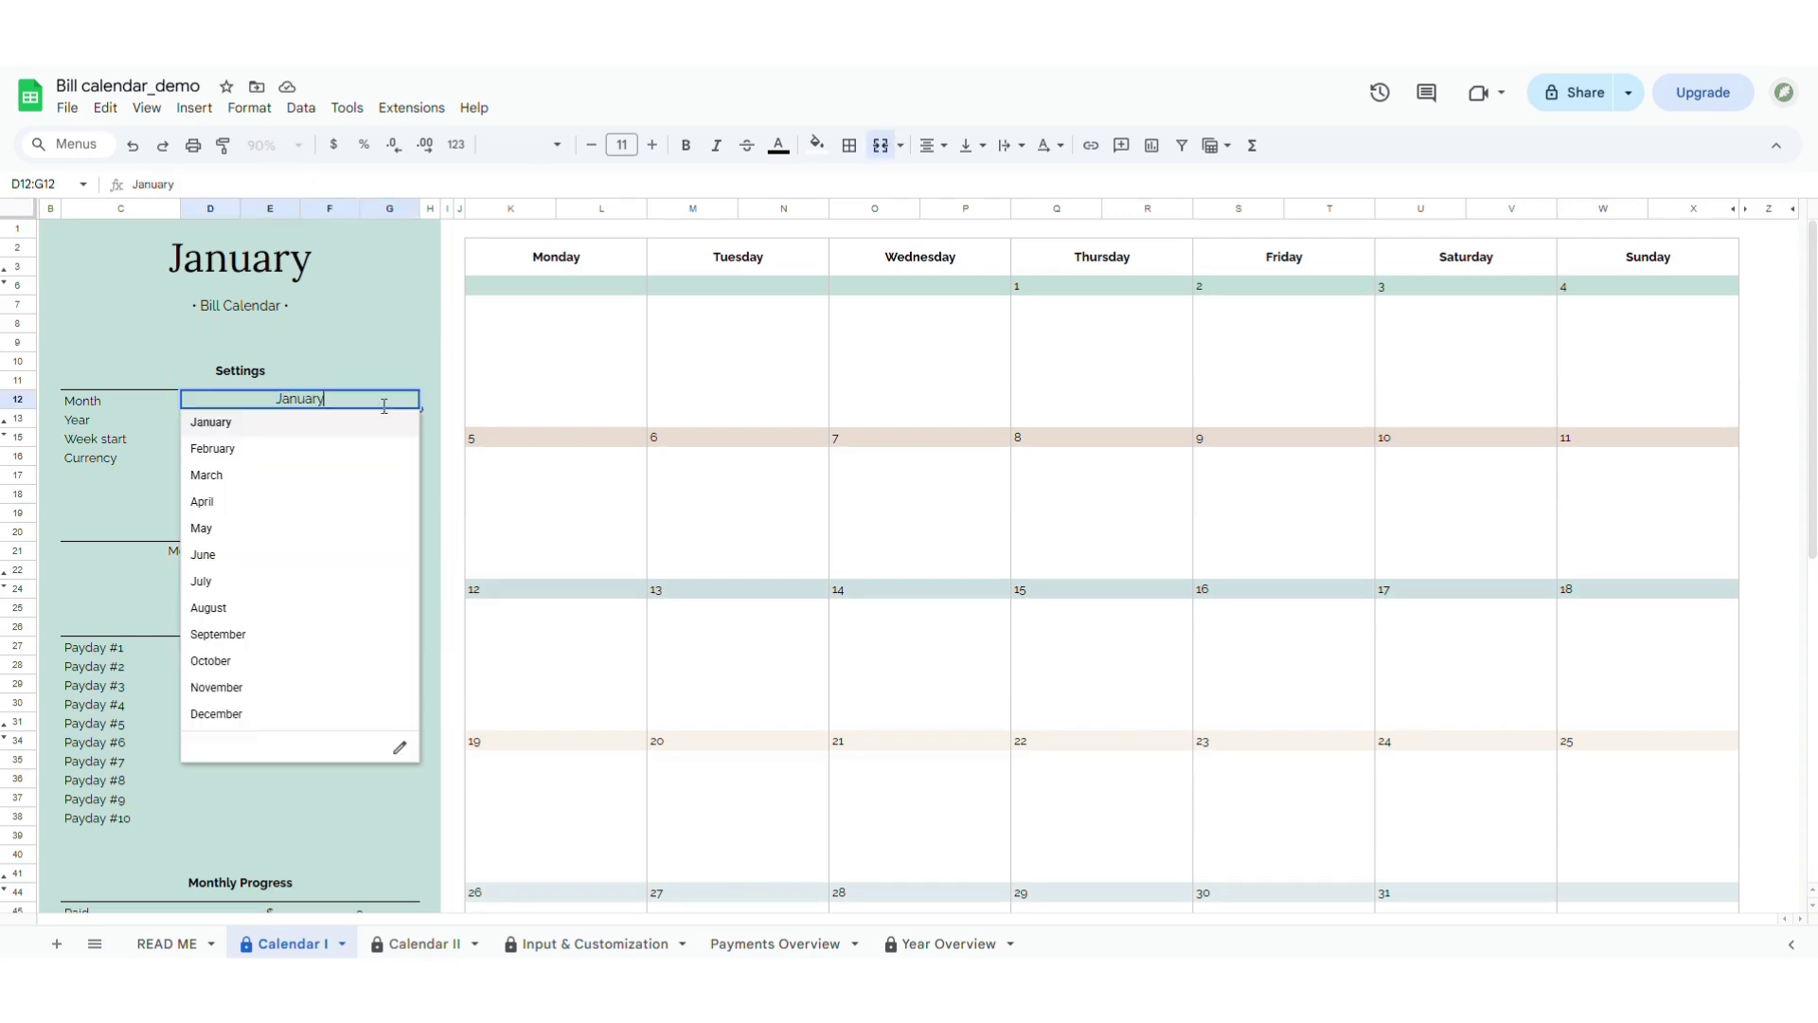
{"action": "left_click", "coordinate": [332, 451]}
Step: Review the available Week start and Currency options in the Calendar I settings without changing them
{"action": "left_click", "coordinate": [410, 441]}
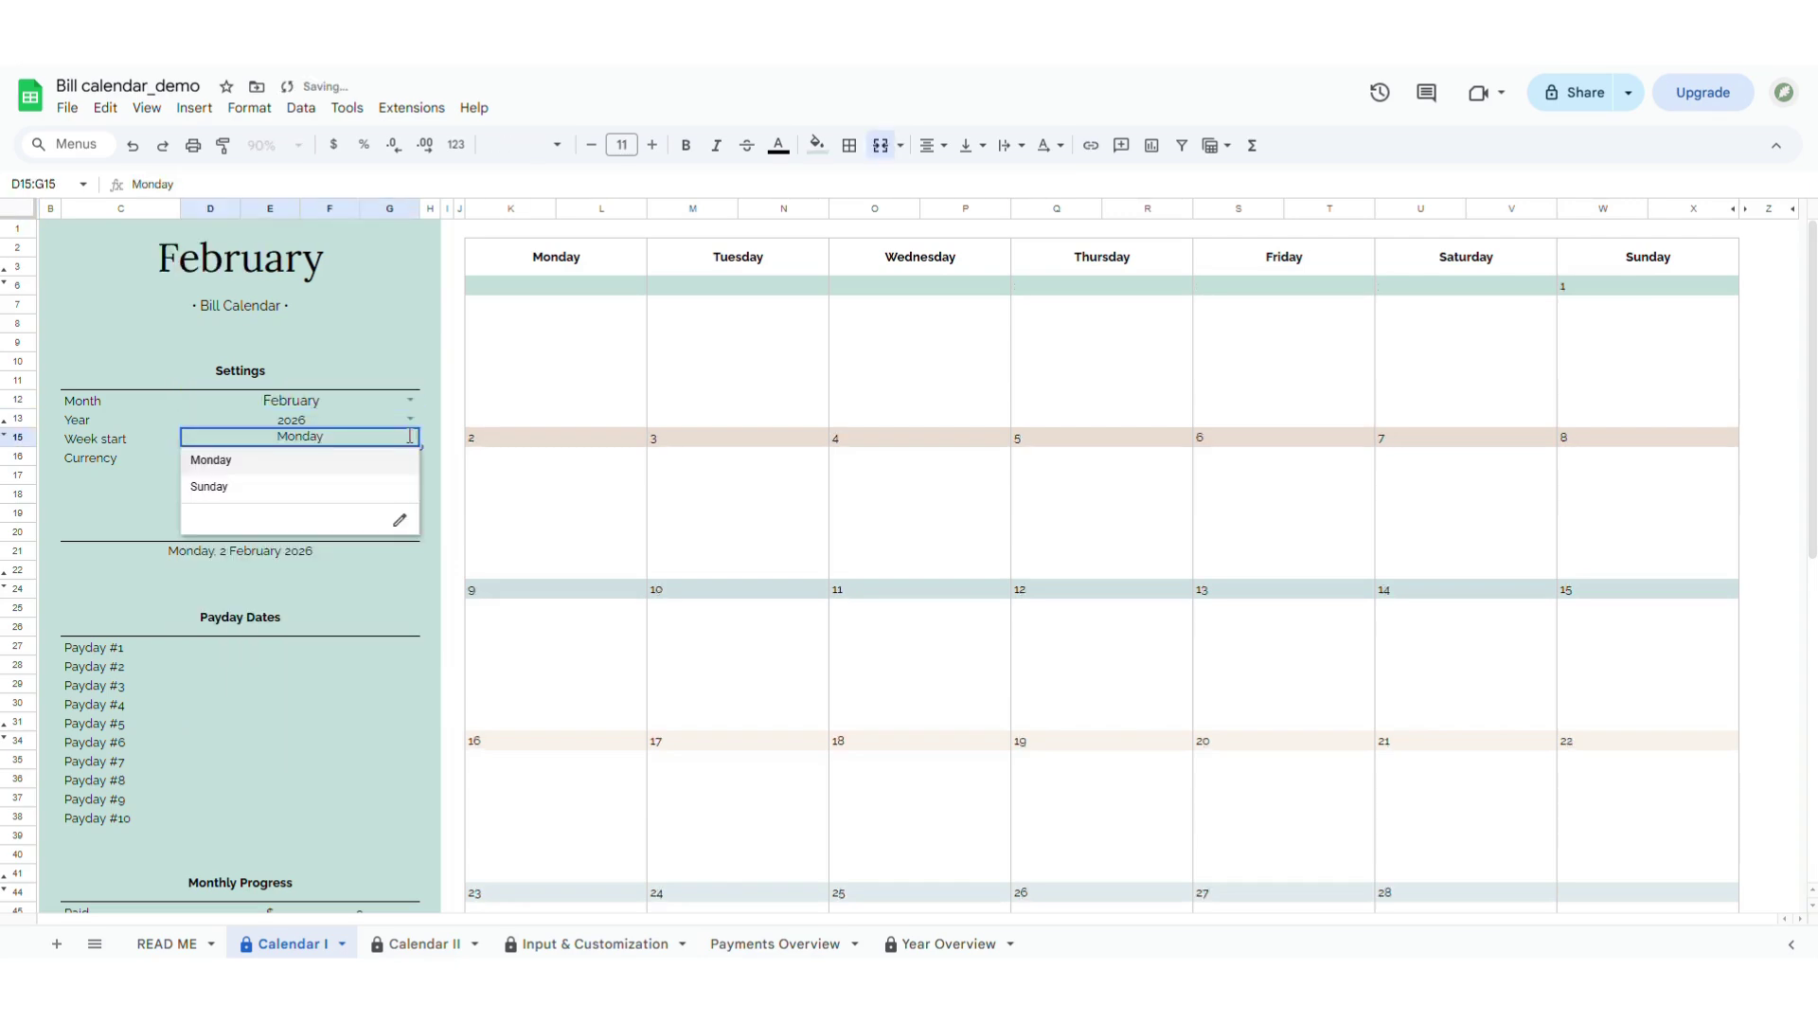
{"action": "left_click", "coordinate": [430, 422]}
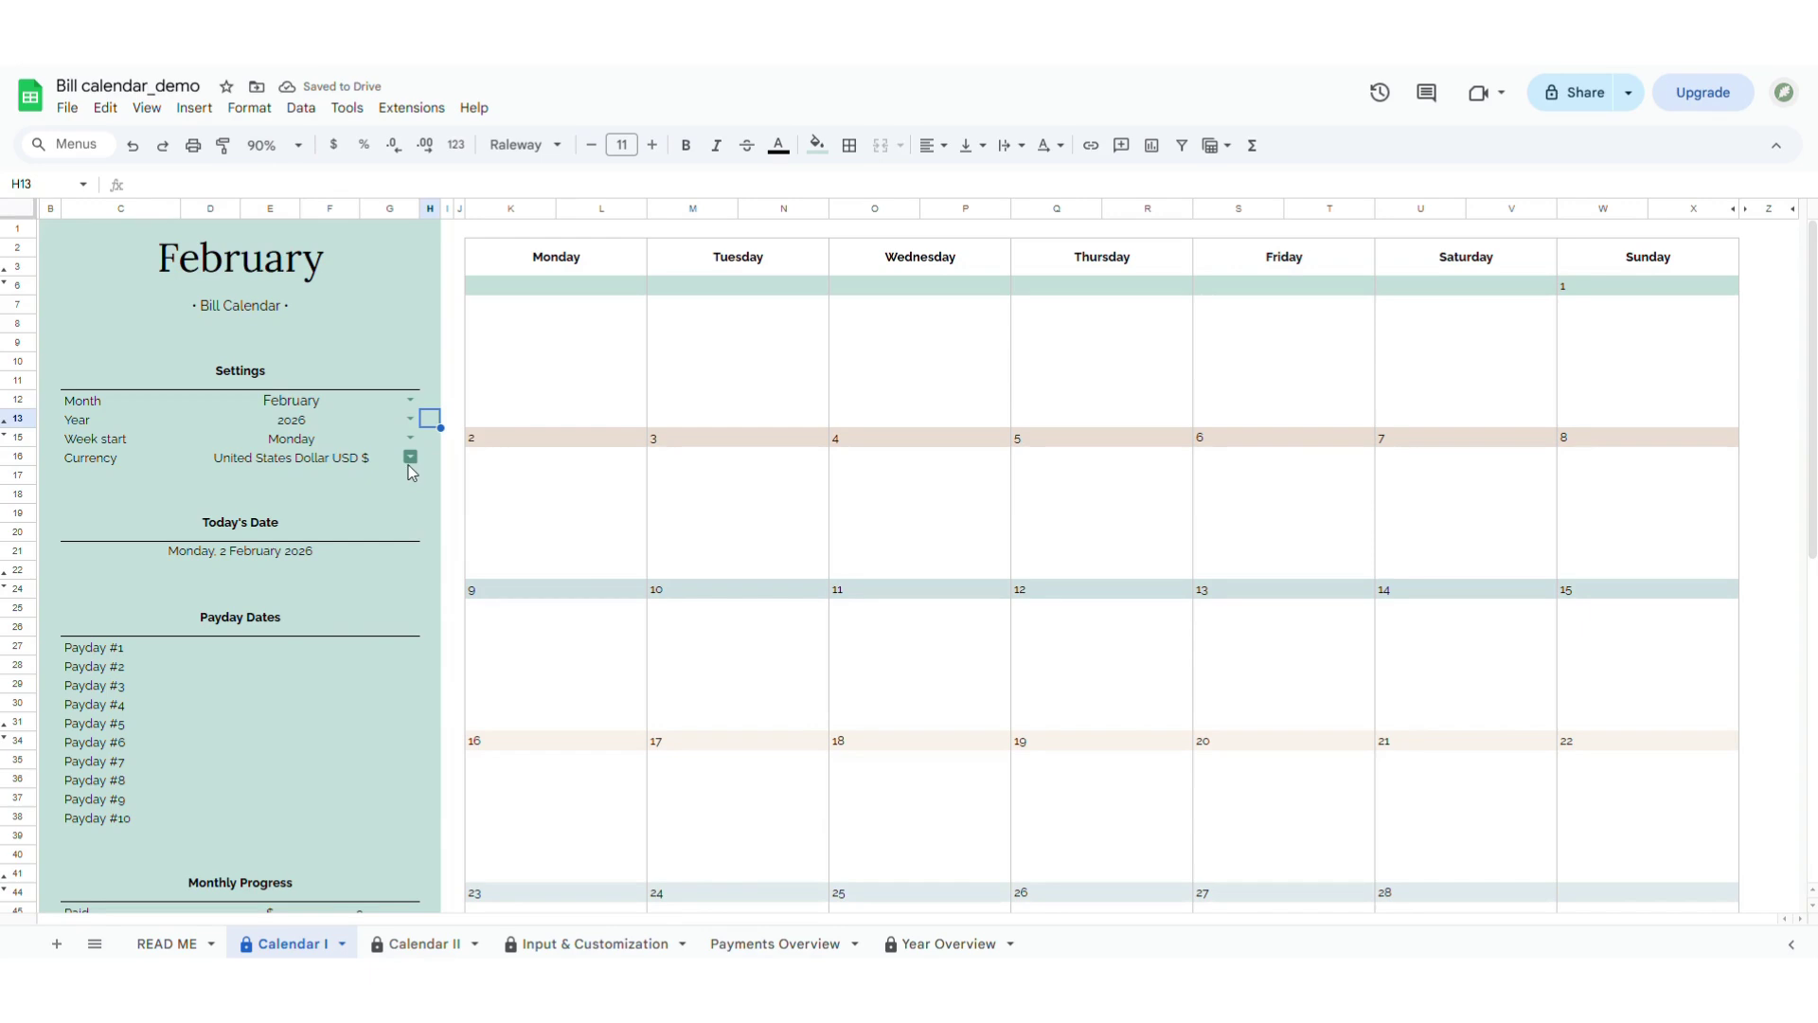
{"action": "left_click", "coordinate": [410, 457]}
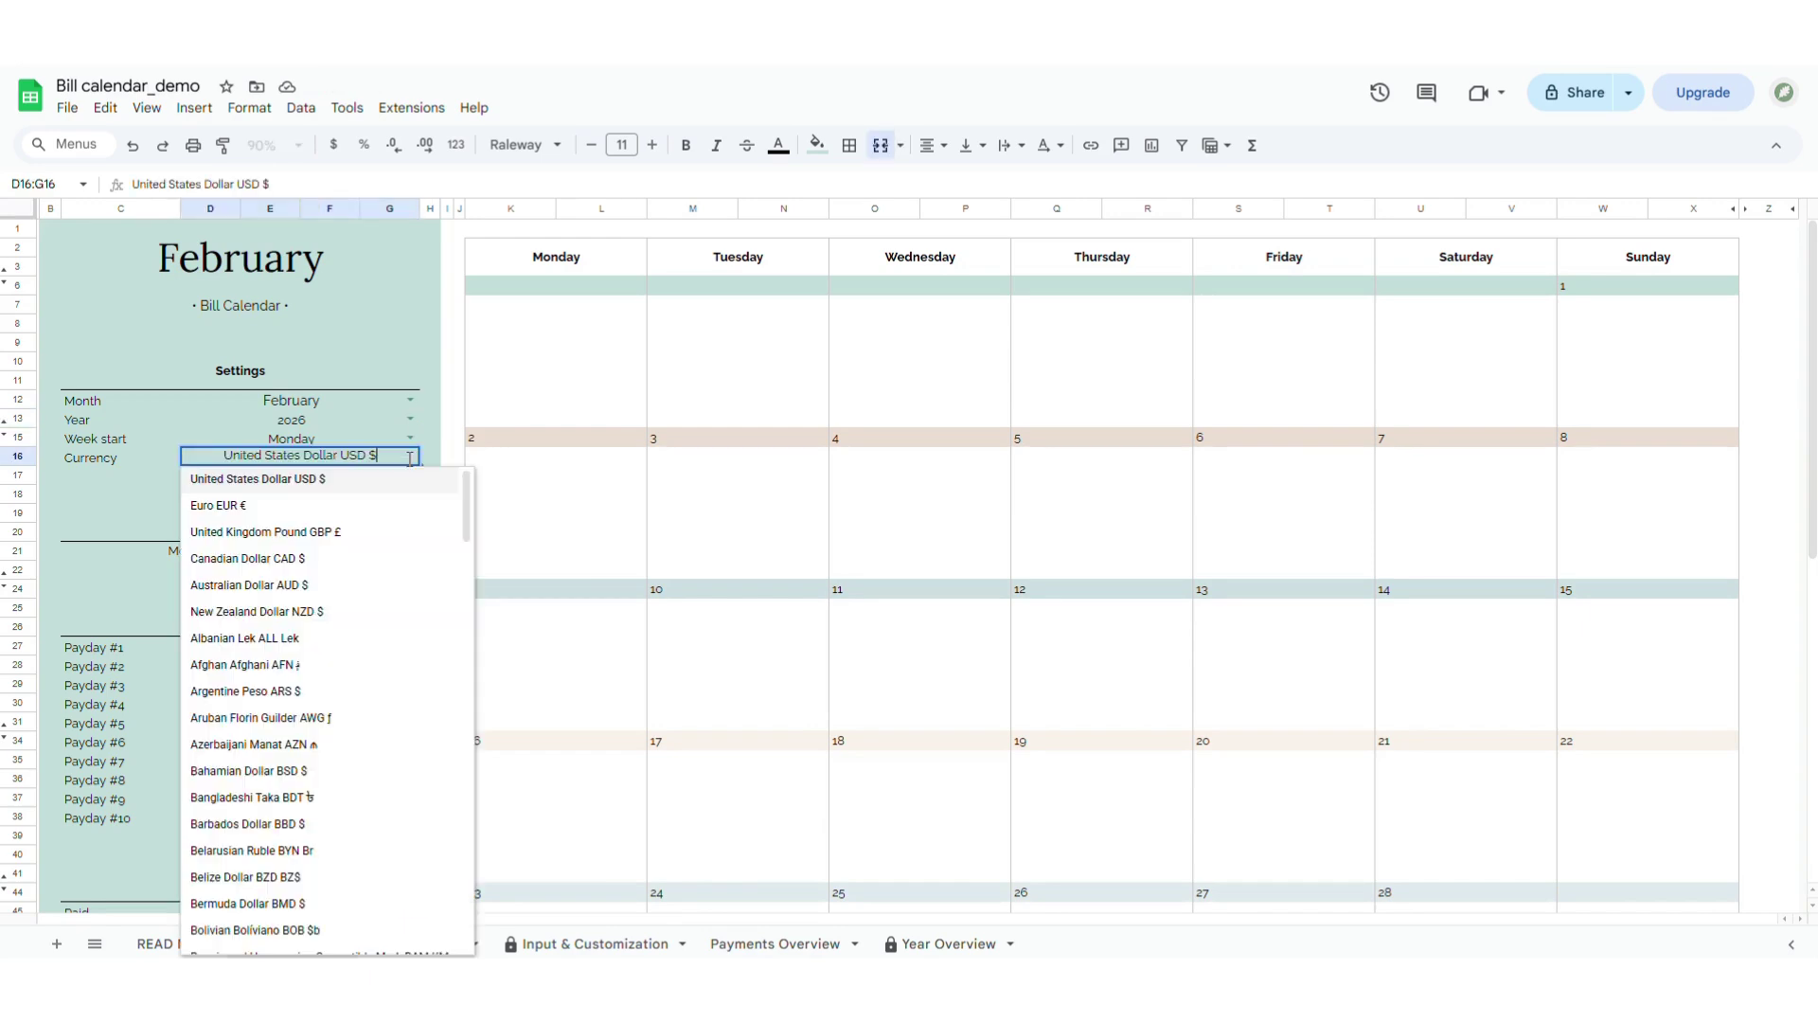
{"action": "left_click", "coordinate": [439, 442]}
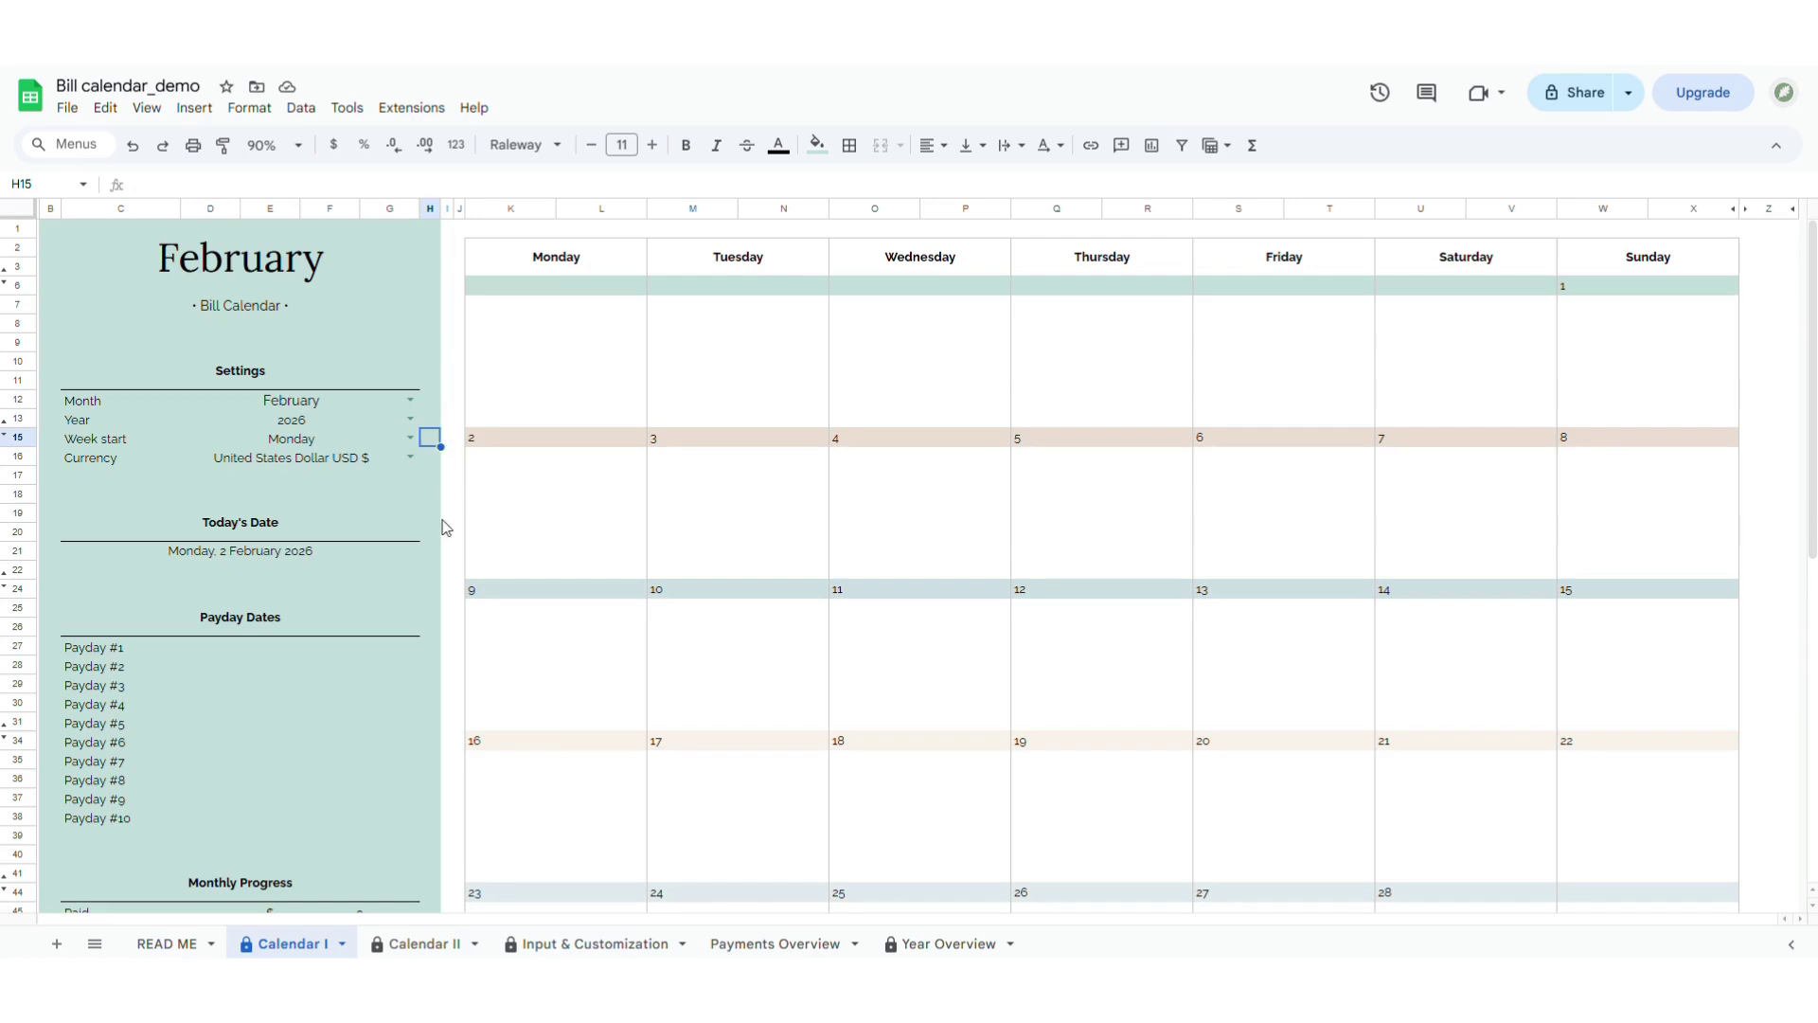
Step: Rename Category #4 to One-offs and Category #5 to Others in the Customization list of the Input & Customization sheet
{"action": "left_click", "coordinate": [563, 945]}
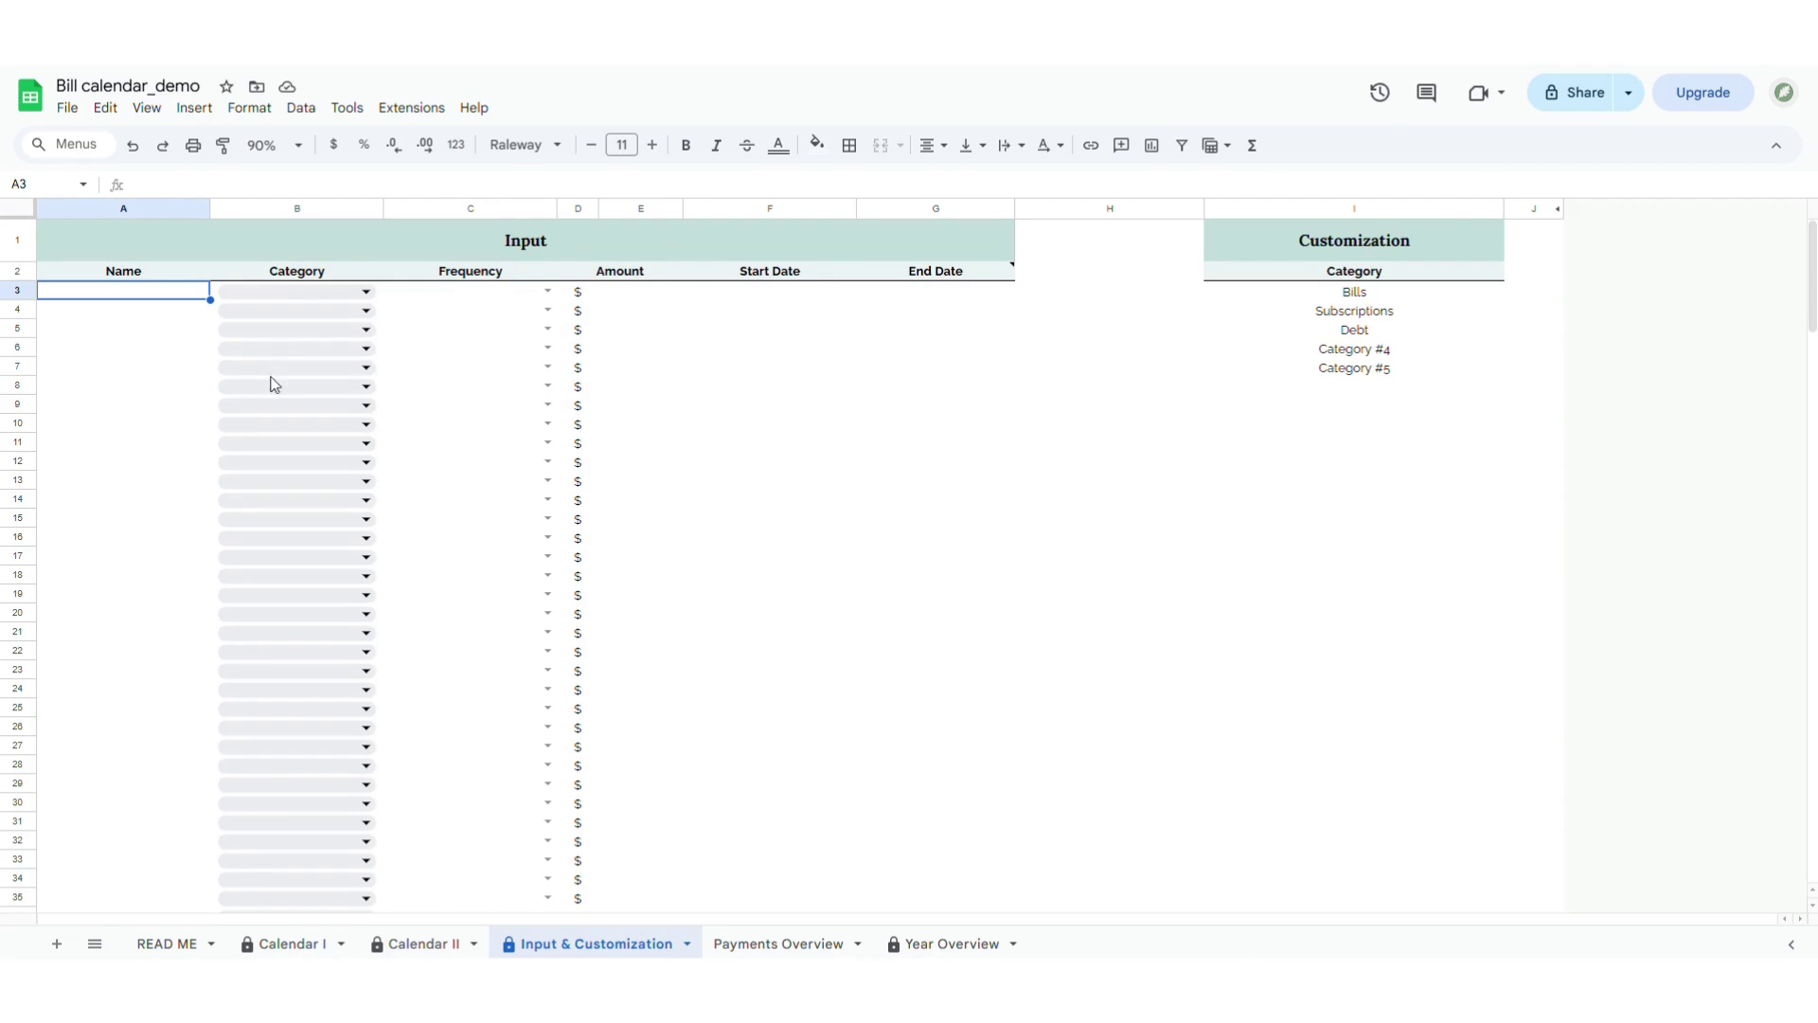
{"action": "left_click", "coordinate": [1347, 350]}
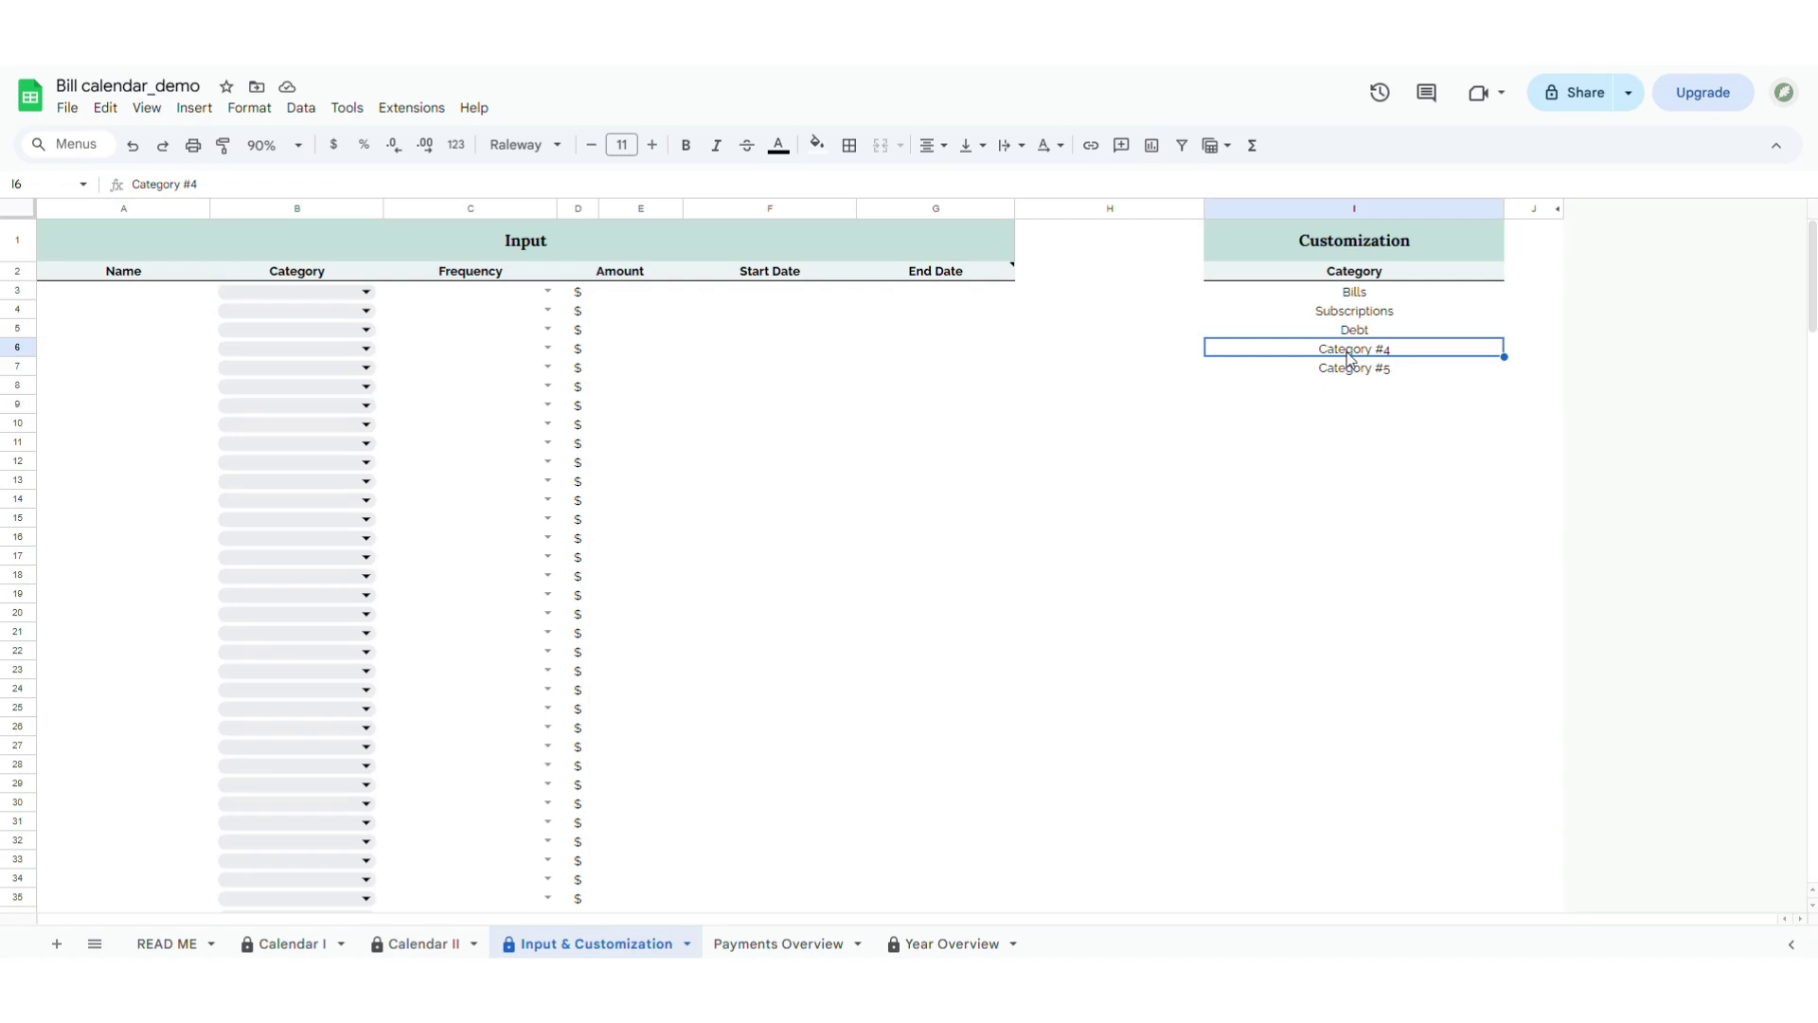
{"action": "type", "text": "One-of"}
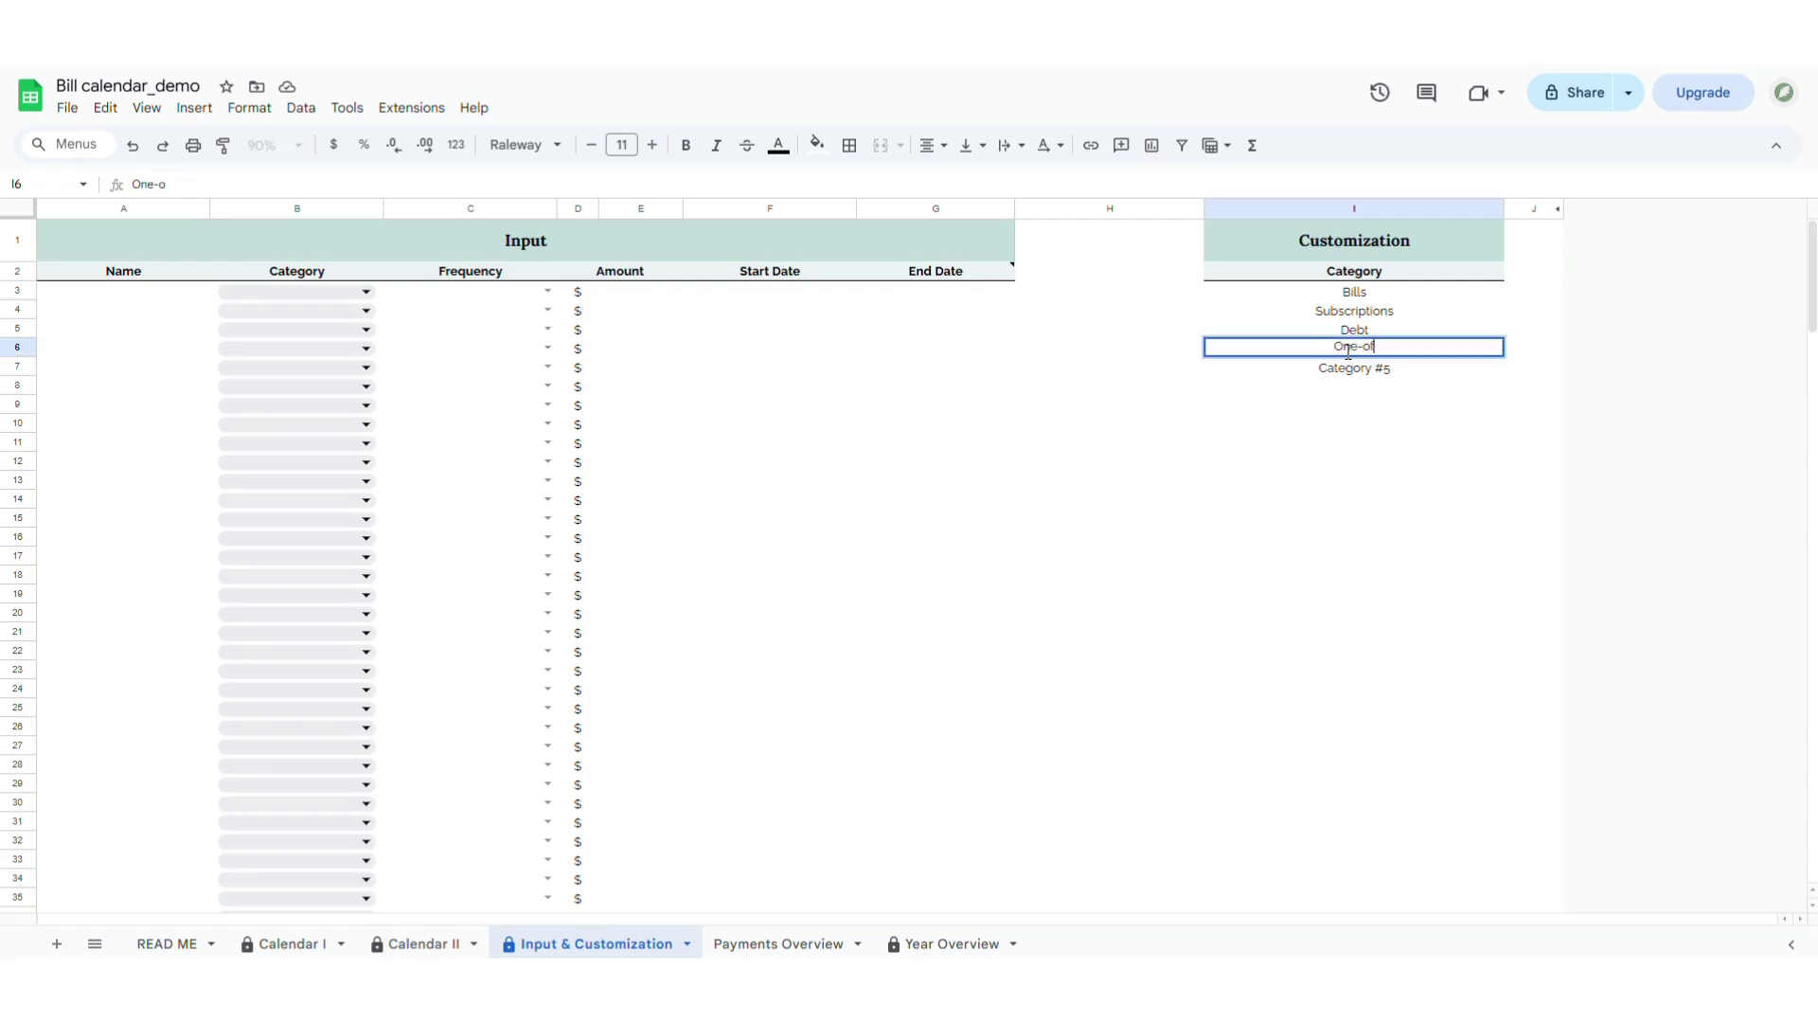
{"action": "type", "text": "fs"}
{"action": "key", "text": "Return"}
{"action": "type", "text": "Others"}
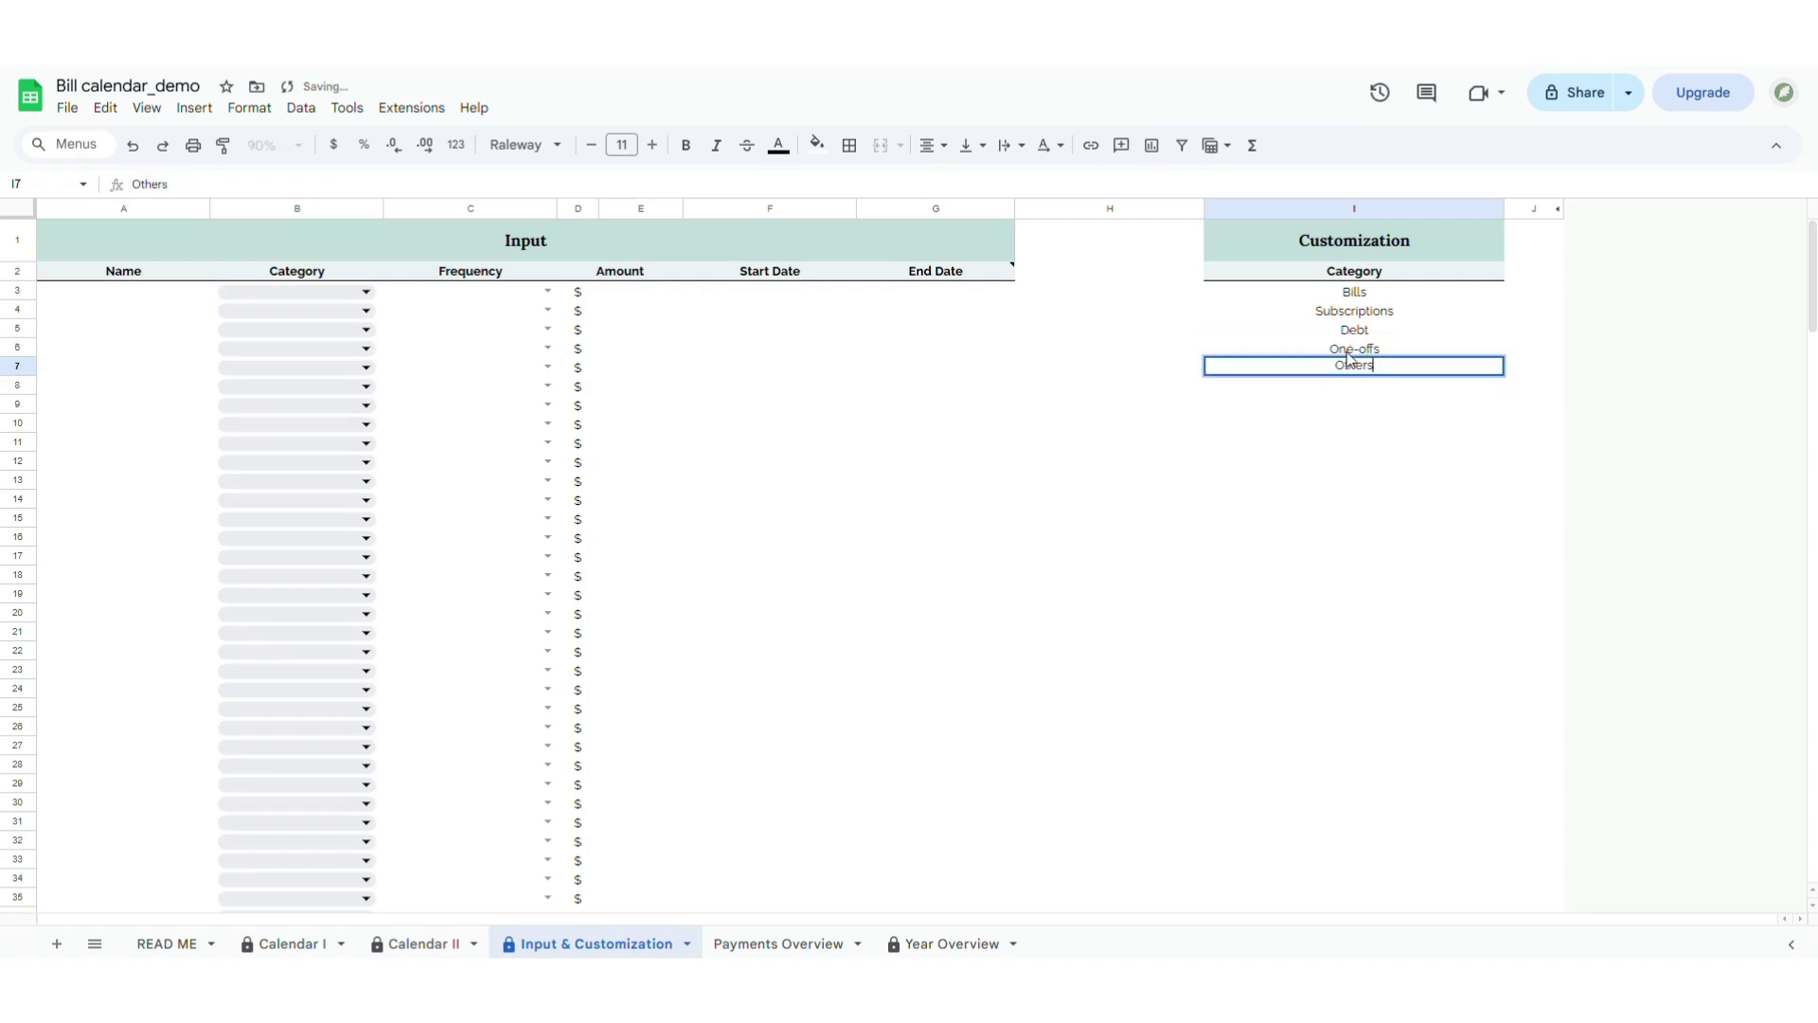
{"action": "key", "text": "Return"}
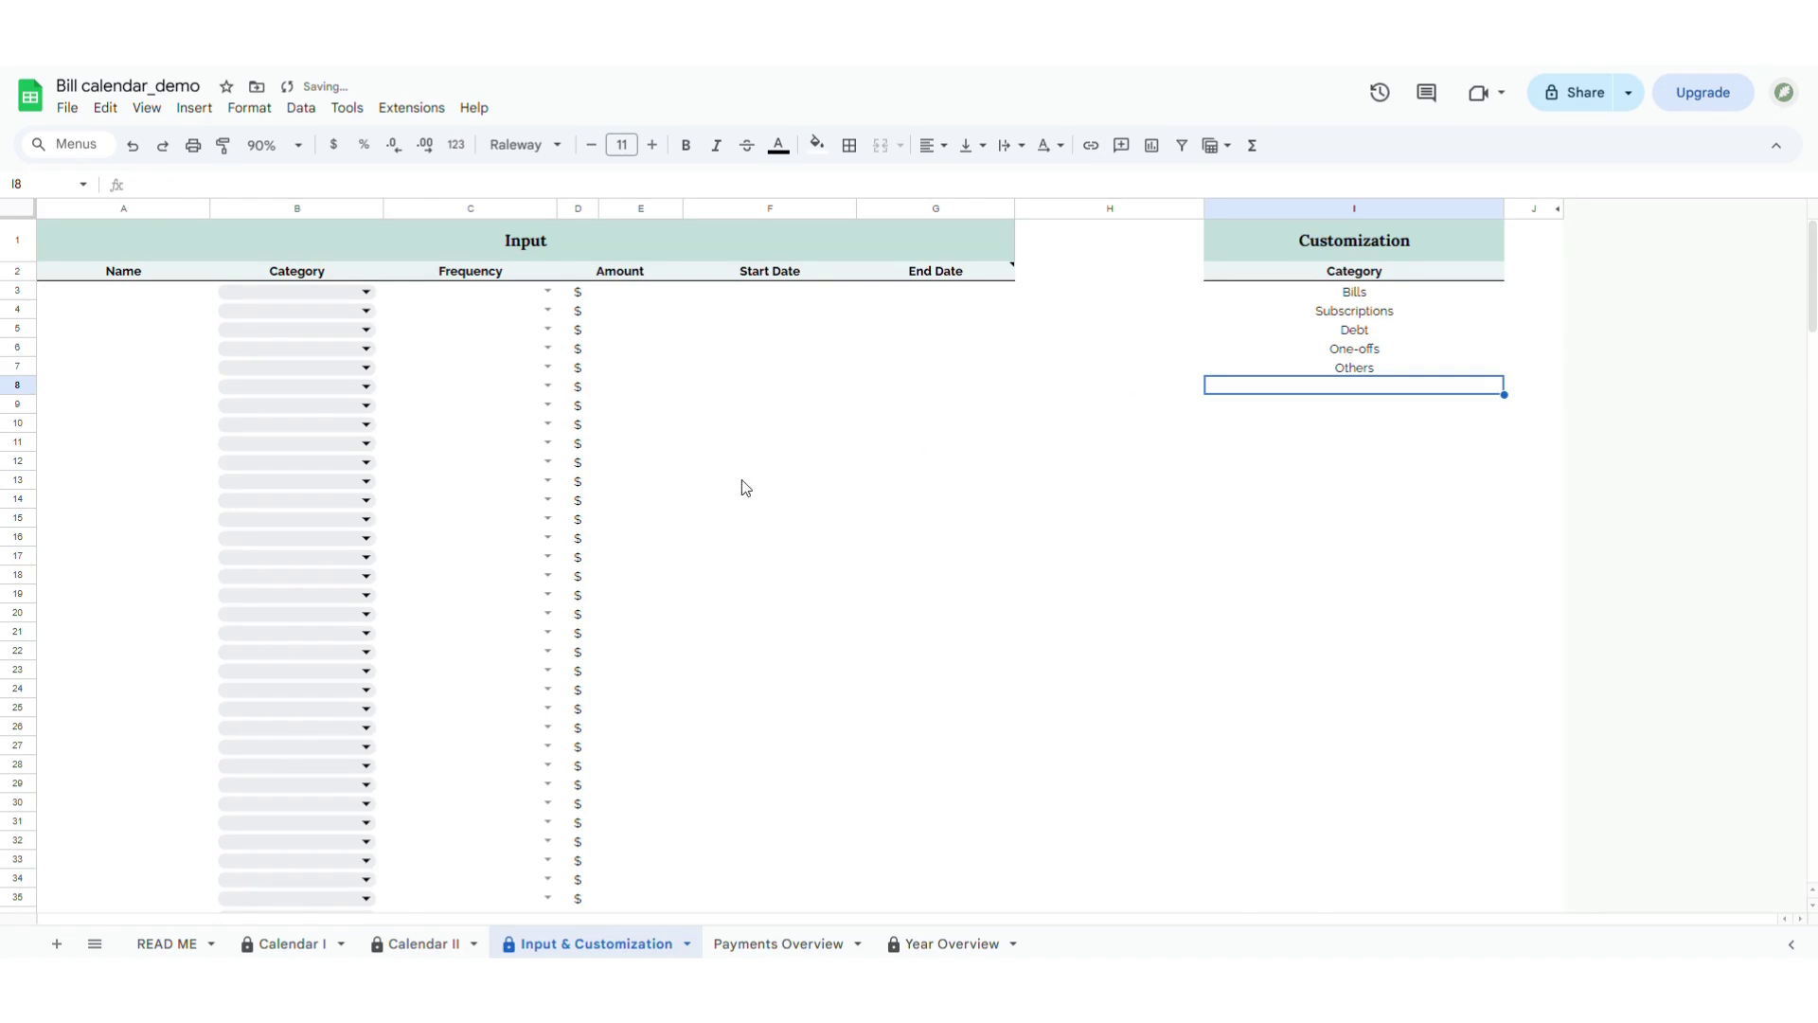
{"action": "left_click", "coordinate": [745, 487]}
Step: Enter a Rent bill in the first Input row with category Bills and frequency Monthly
{"action": "left_click", "coordinate": [130, 298]}
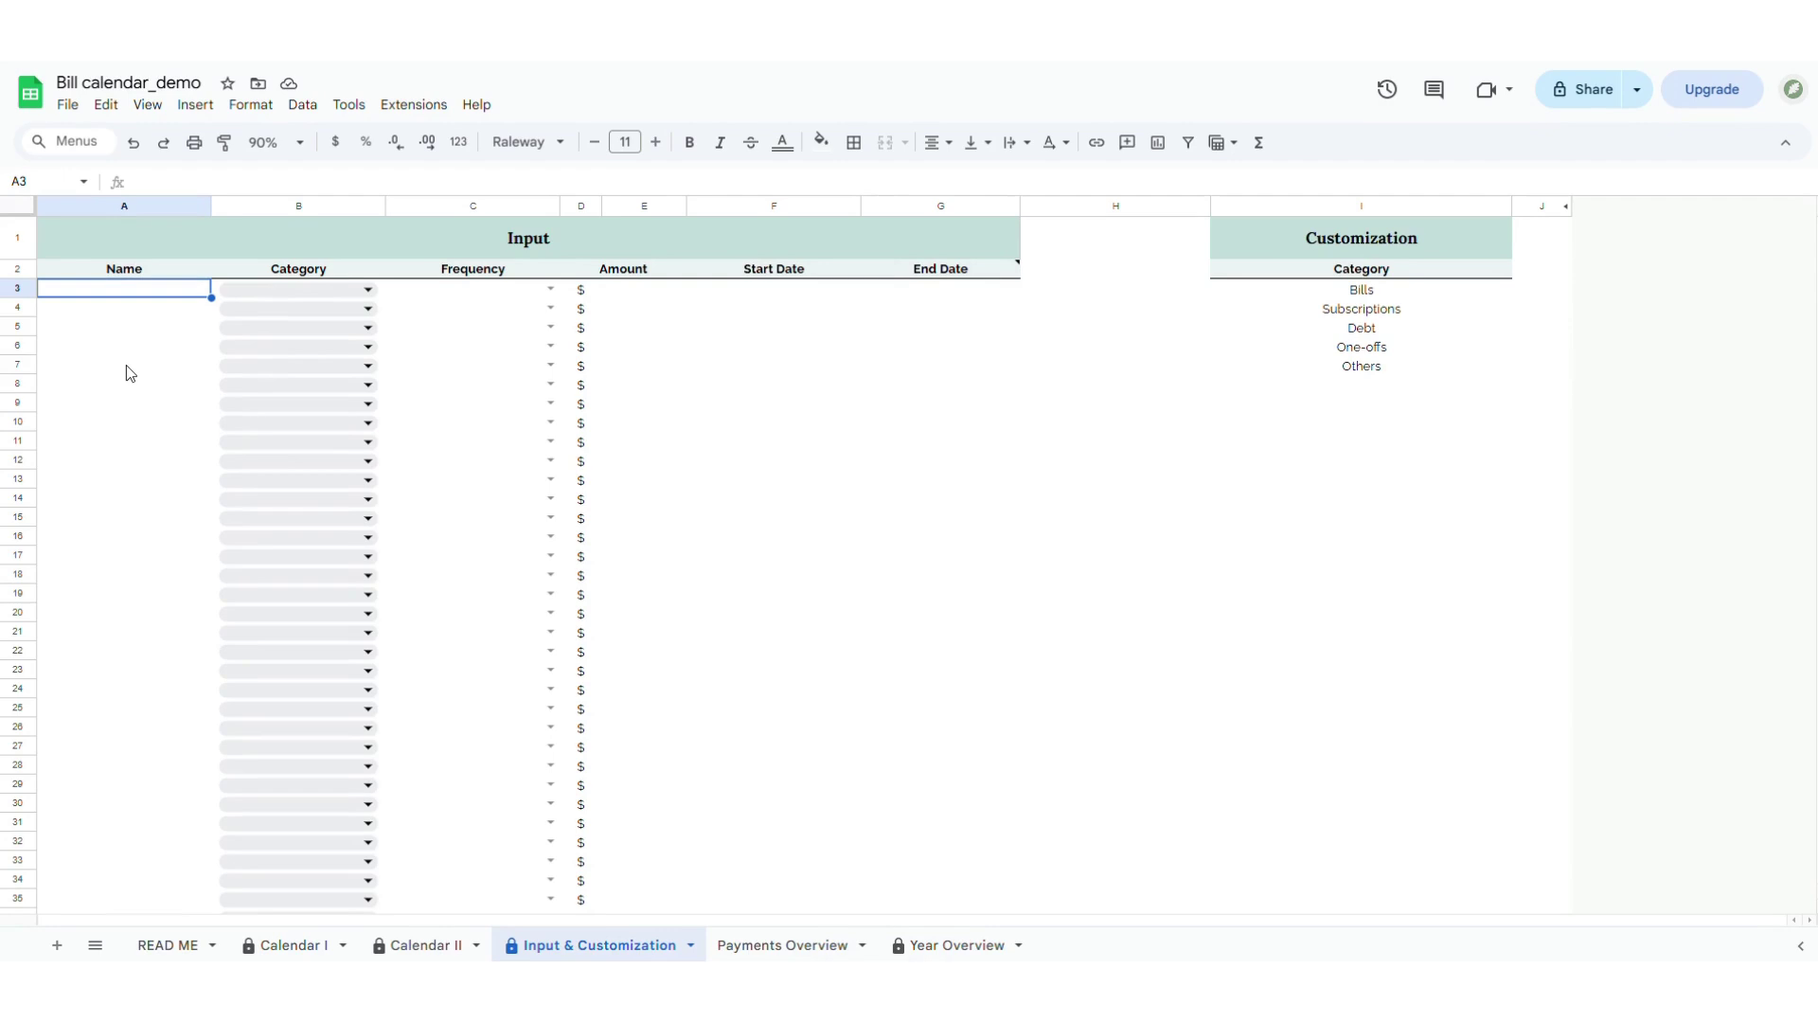
{"action": "type", "text": "Rent"}
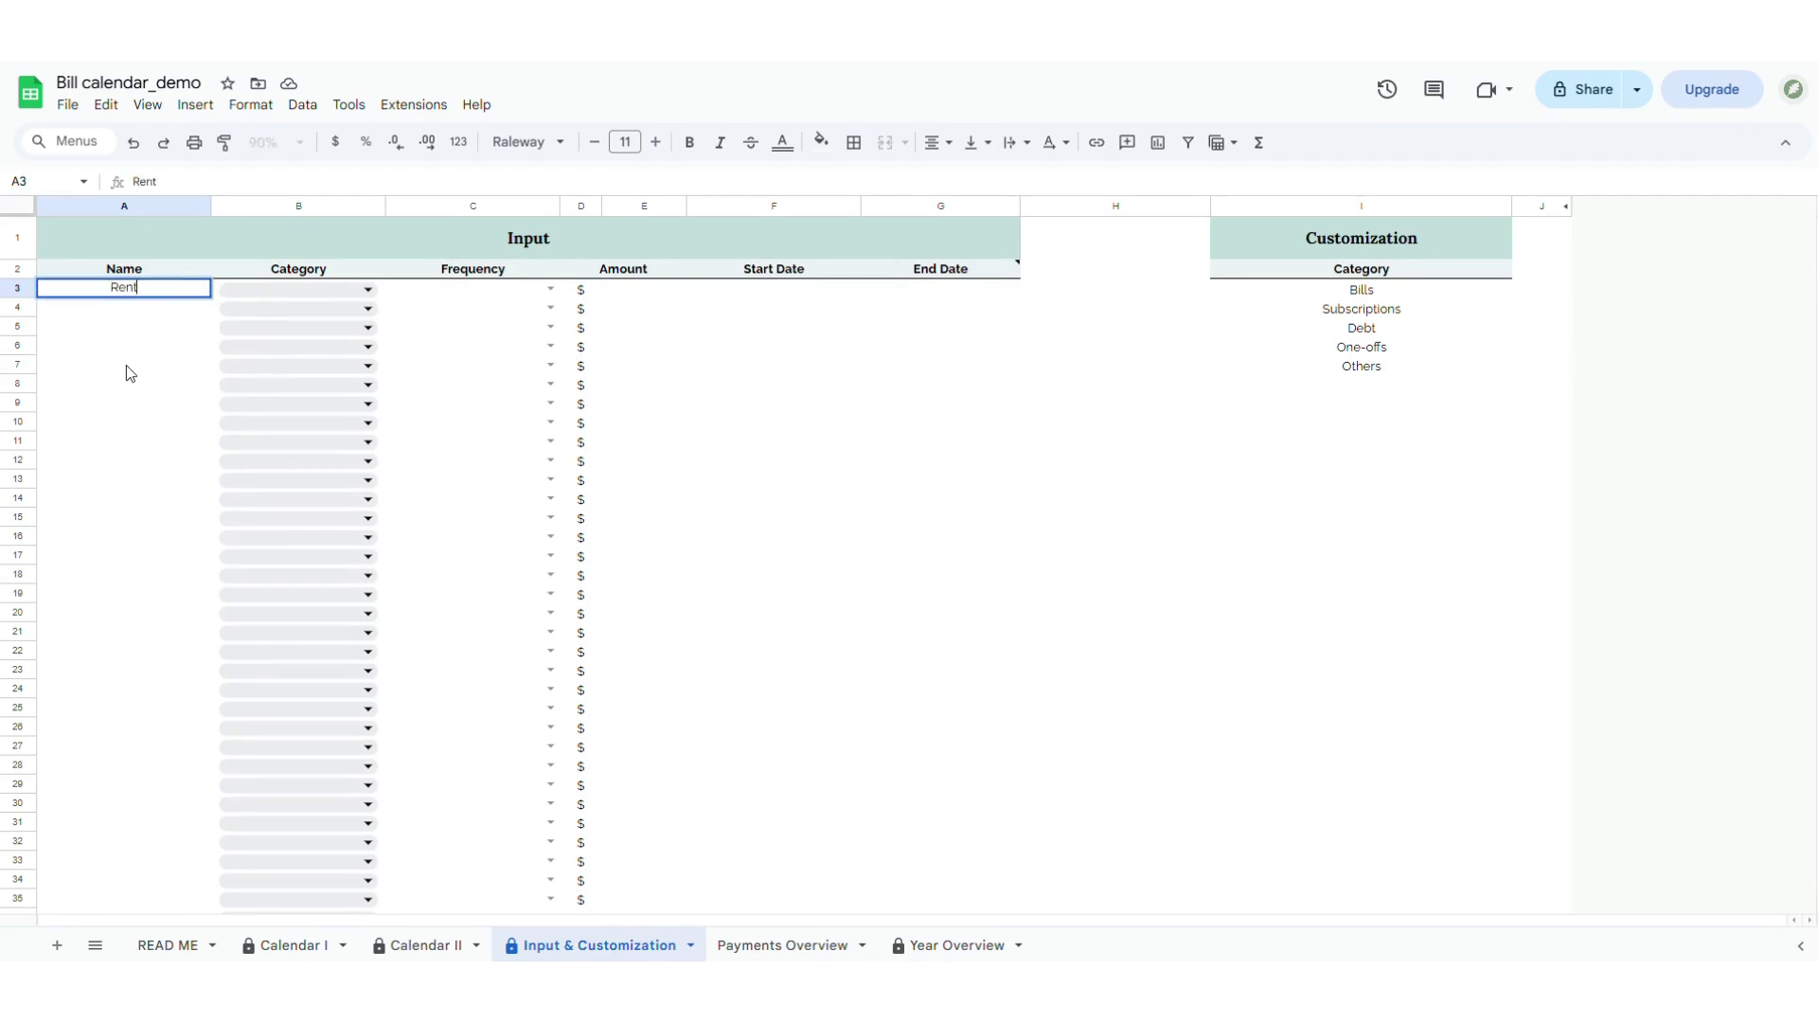
{"action": "key", "text": "Return"}
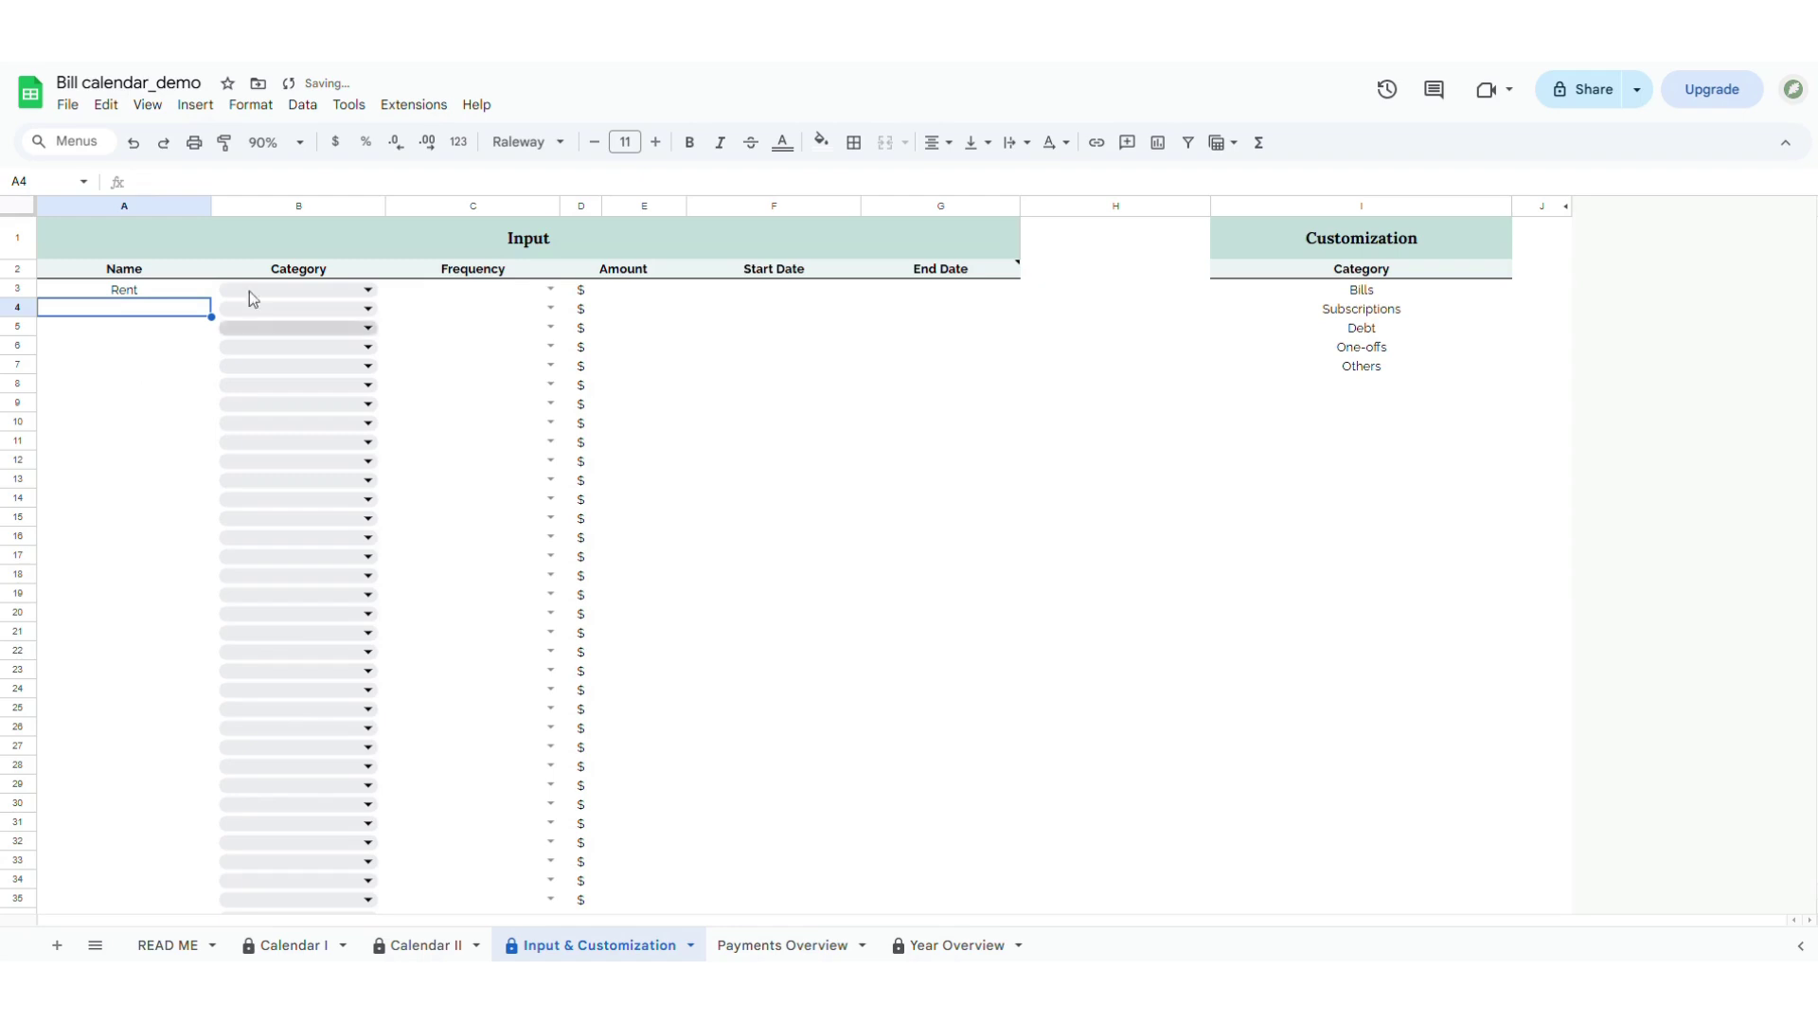
{"action": "left_click", "coordinate": [313, 290]}
{"action": "left_click", "coordinate": [322, 322]}
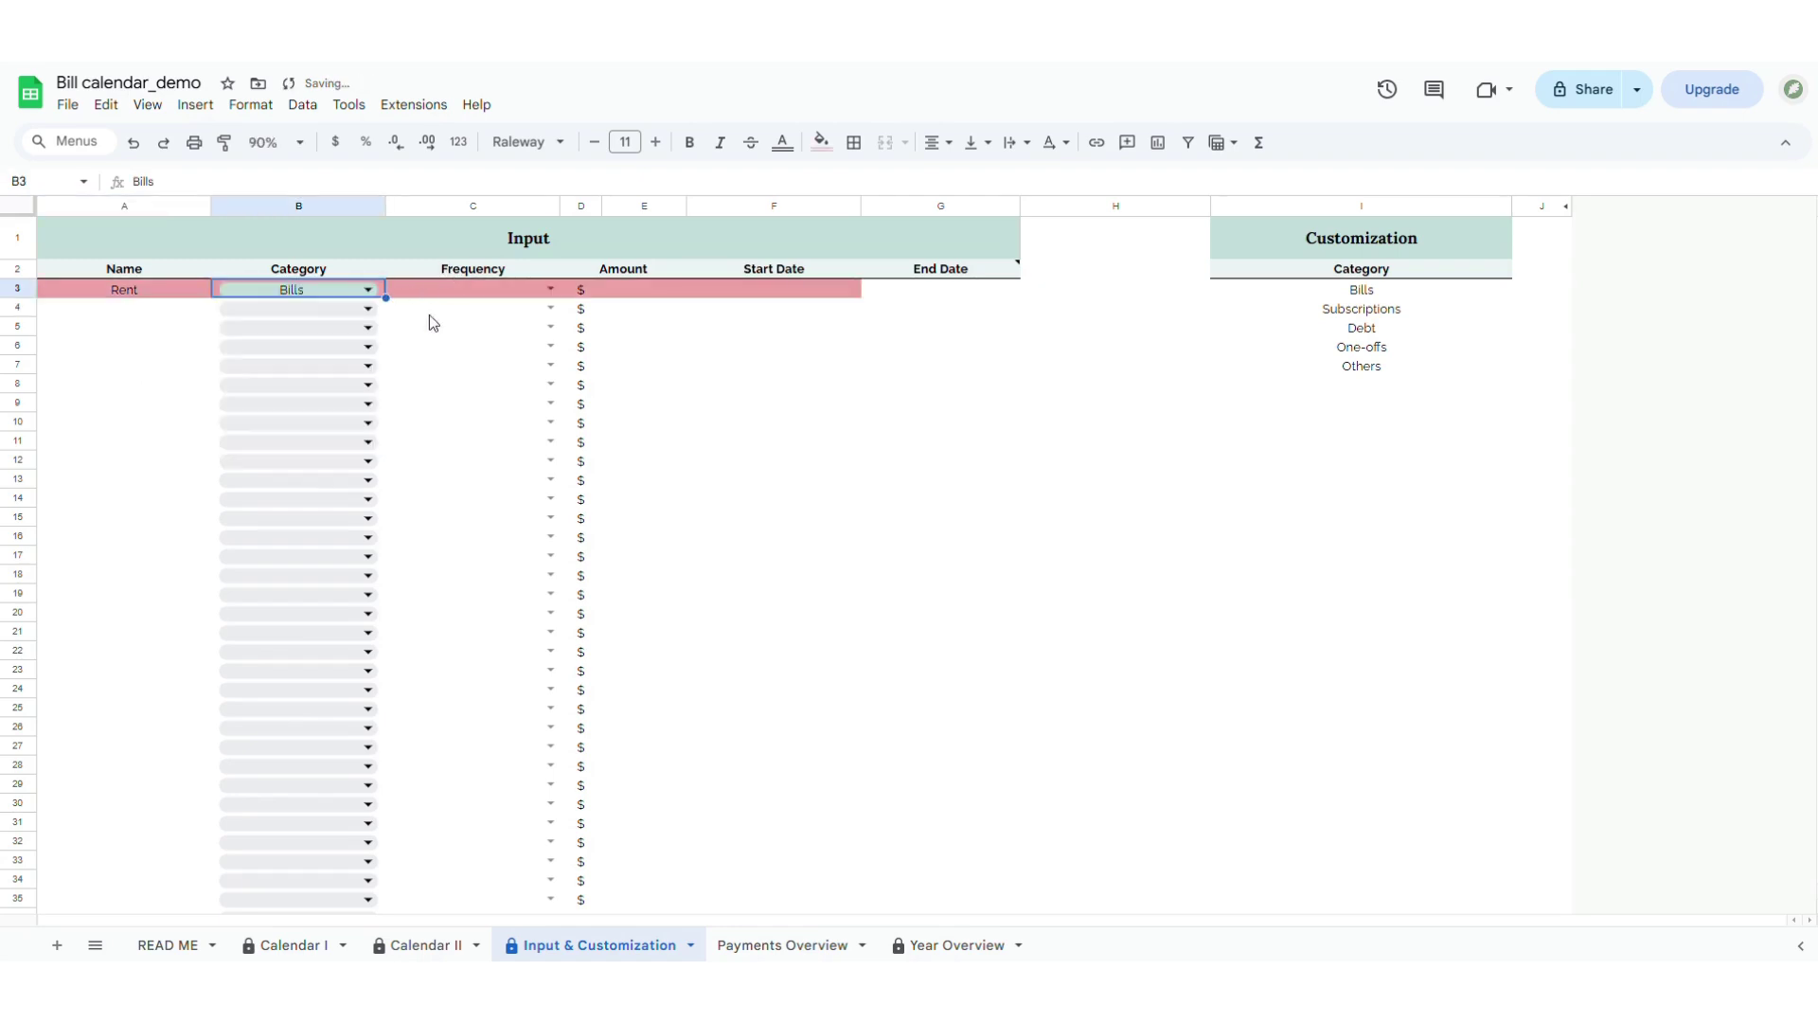
{"action": "left_click", "coordinate": [550, 289]}
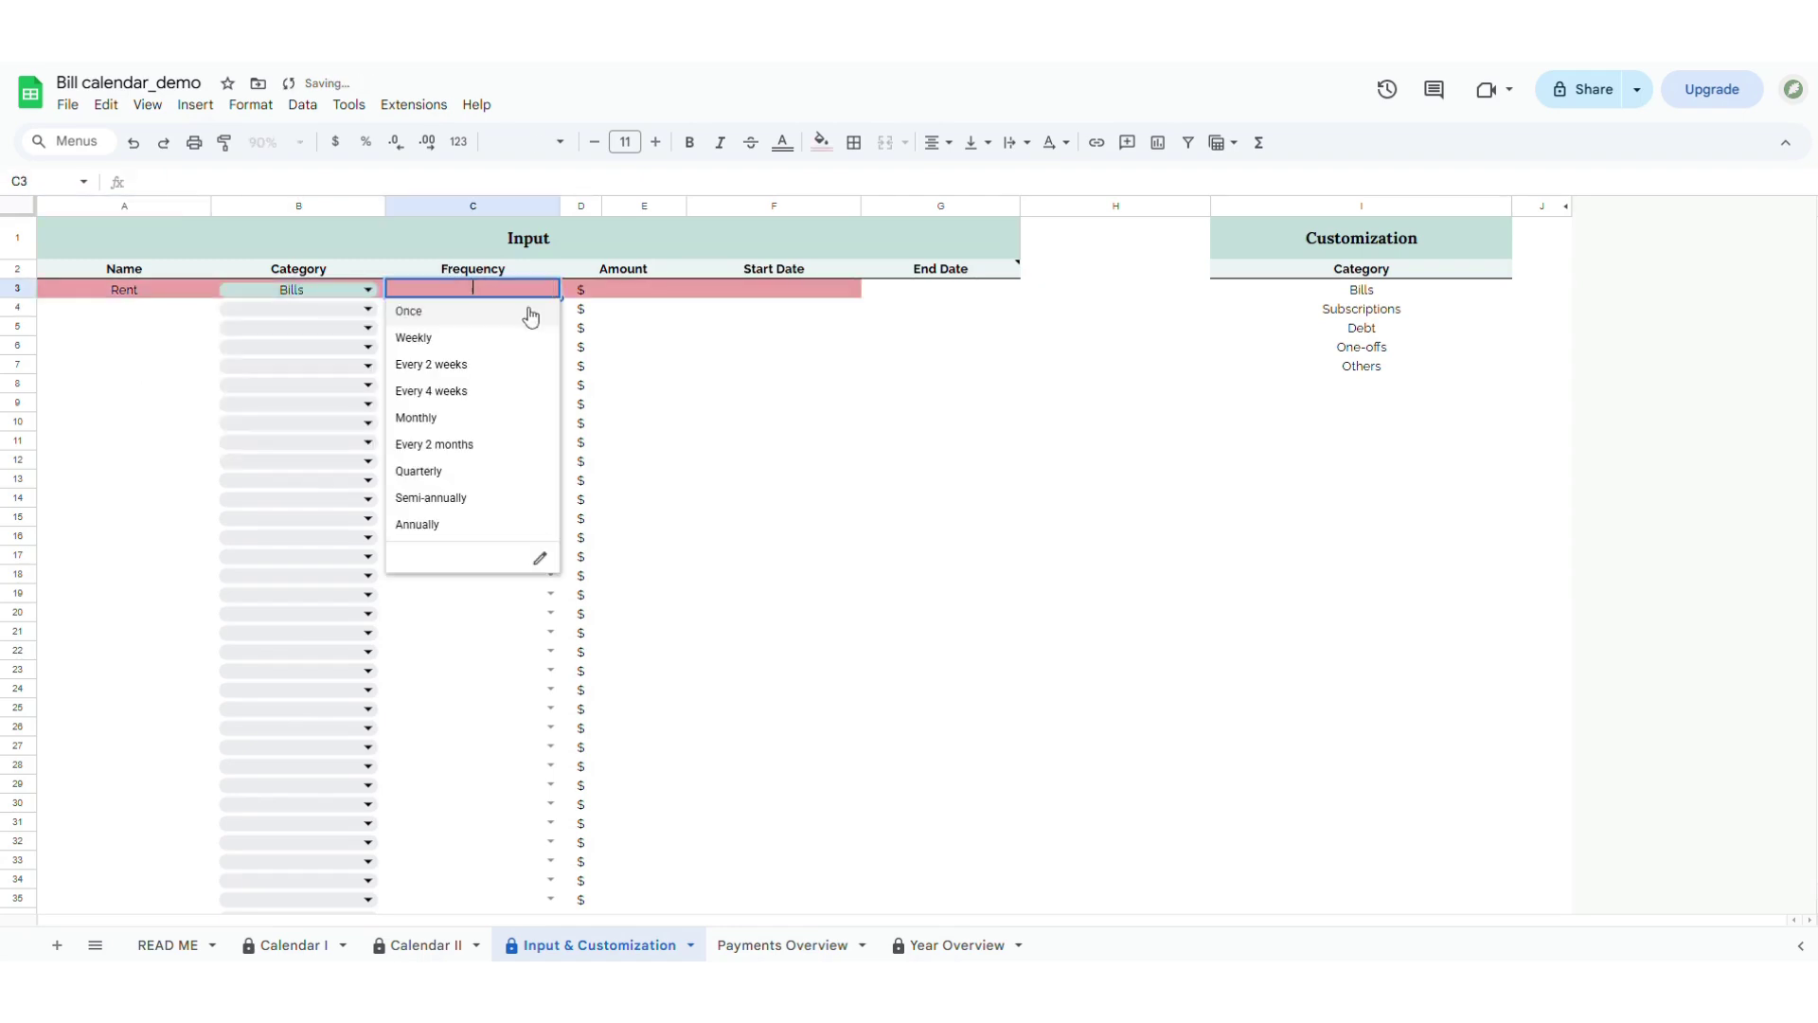
{"action": "left_click", "coordinate": [445, 418]}
Step: Set the Rent bill's amount to 1000 and its start date to 2/27/2026
{"action": "left_click", "coordinate": [630, 289]}
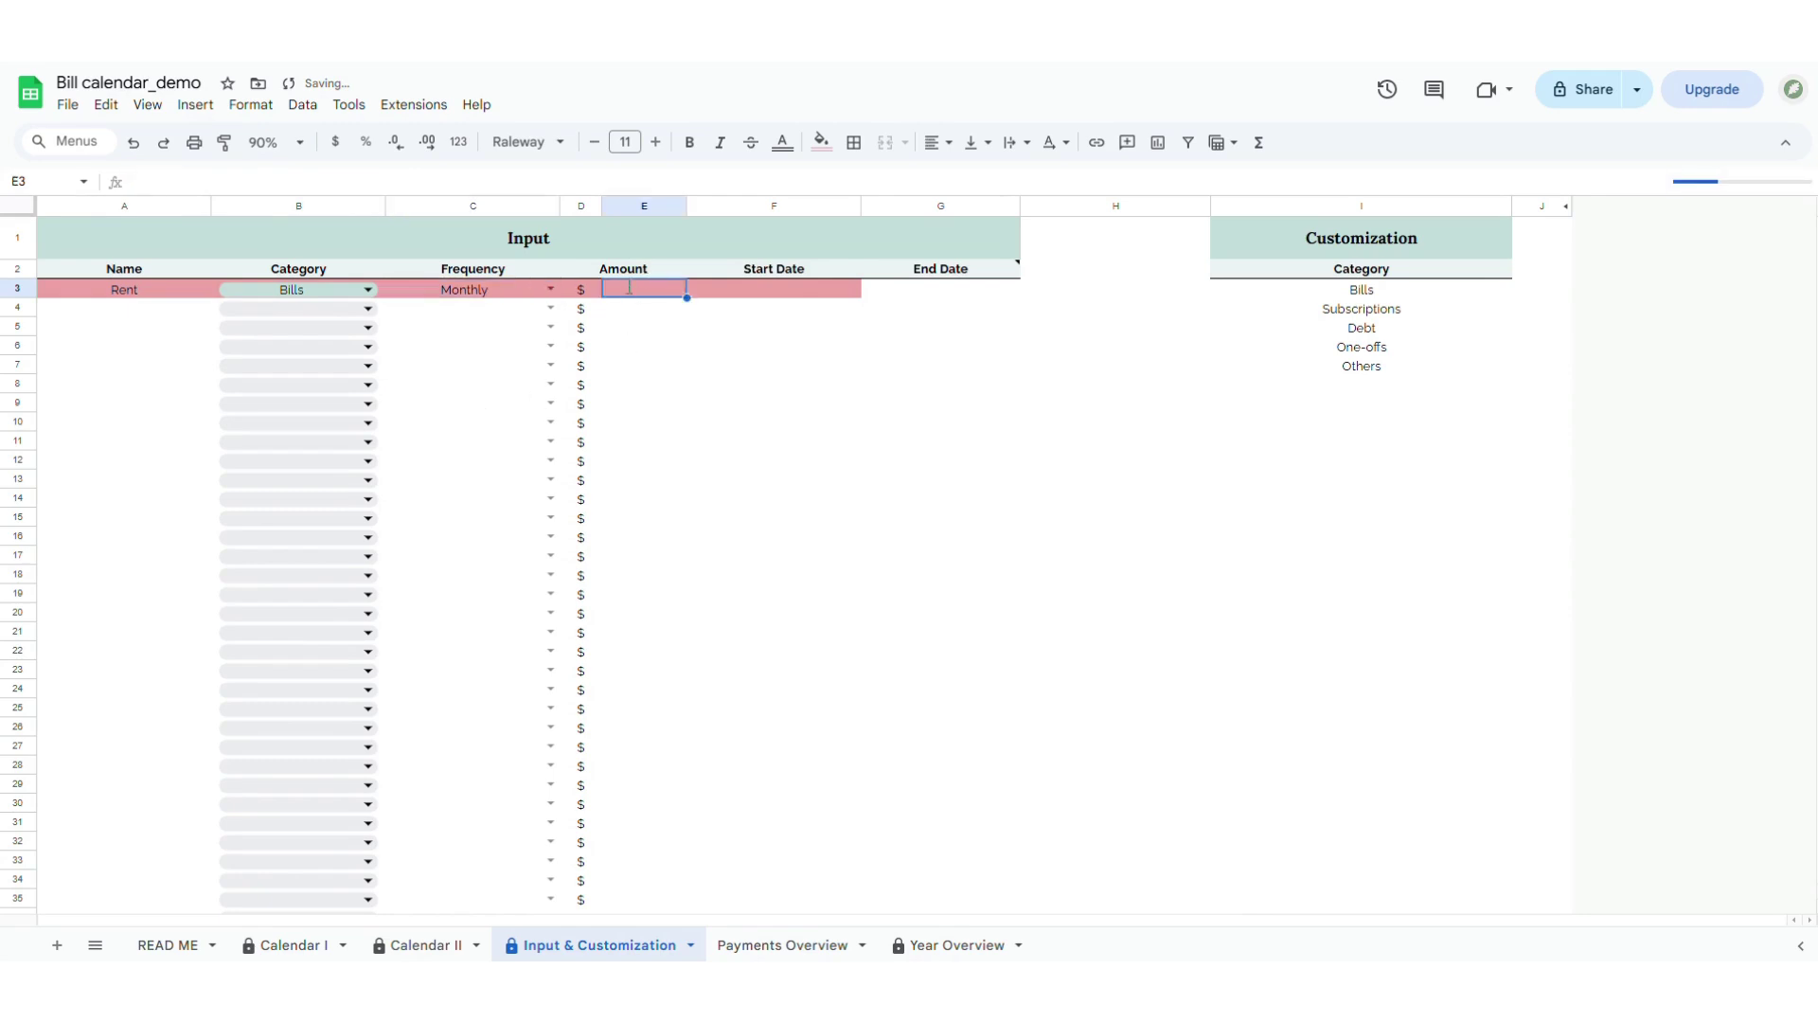
{"action": "type", "text": "1000"}
{"action": "key", "text": "Return"}
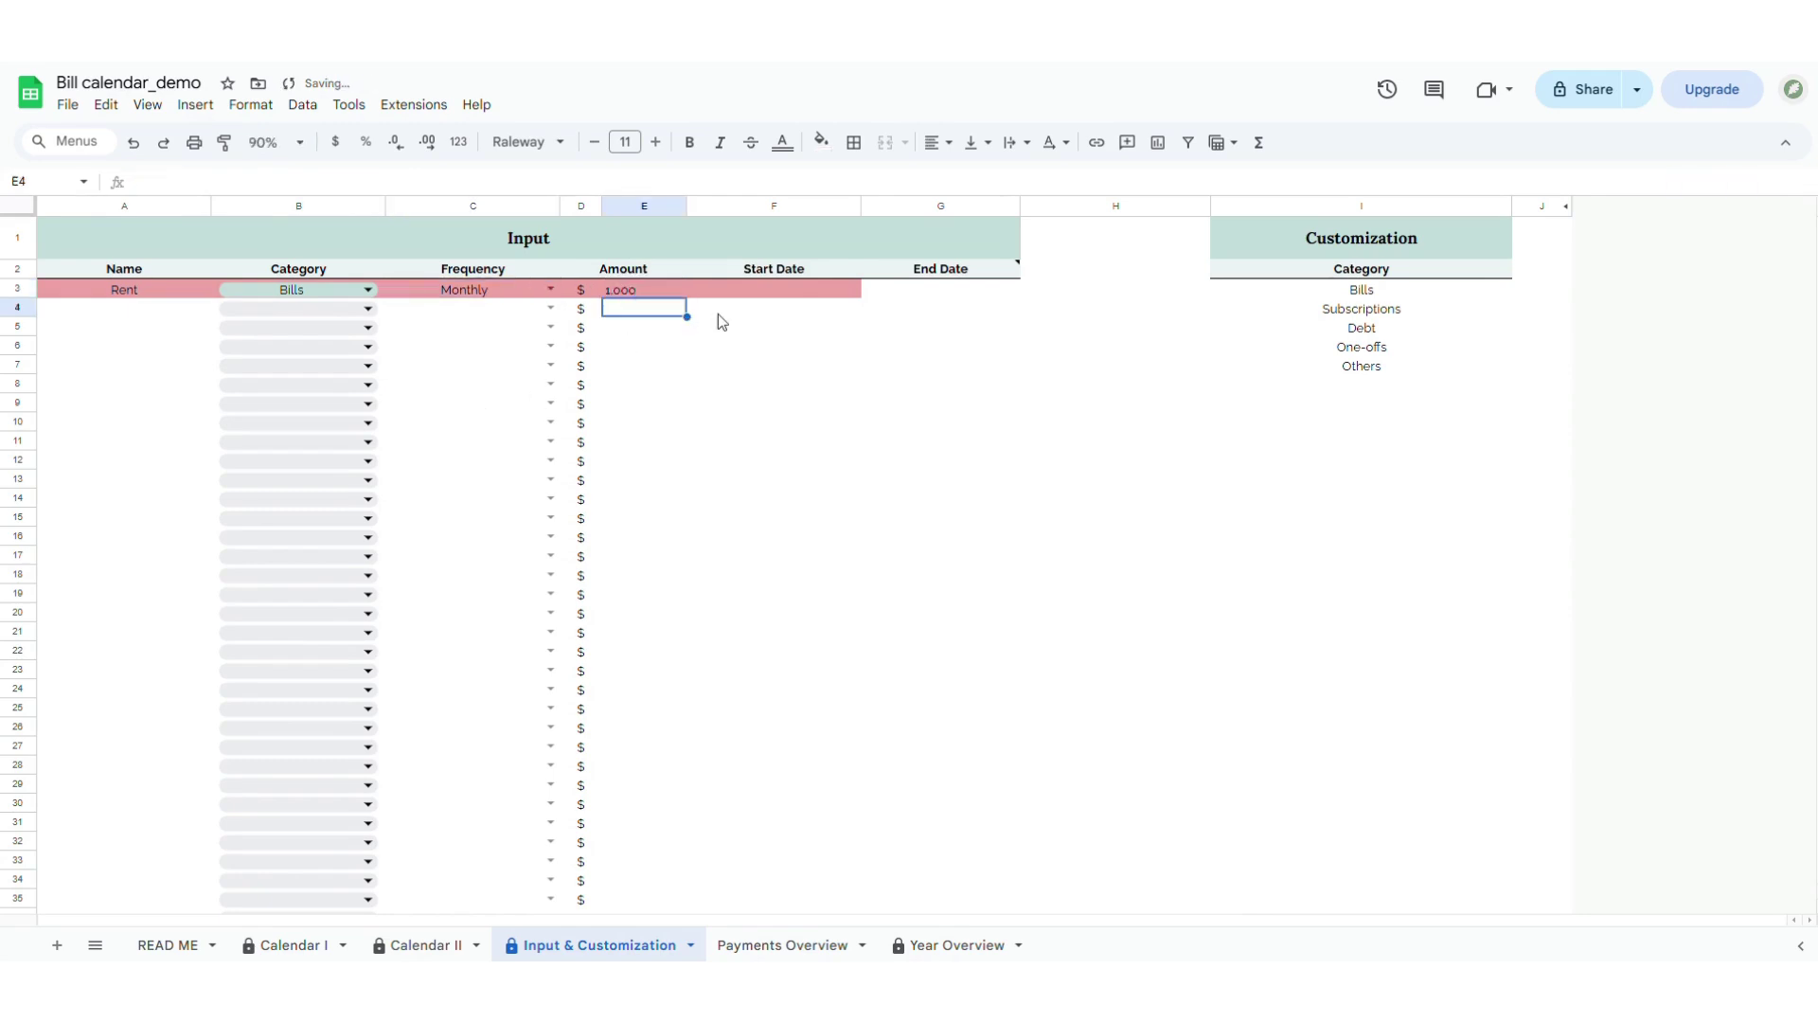
{"action": "double_click", "coordinate": [760, 288]}
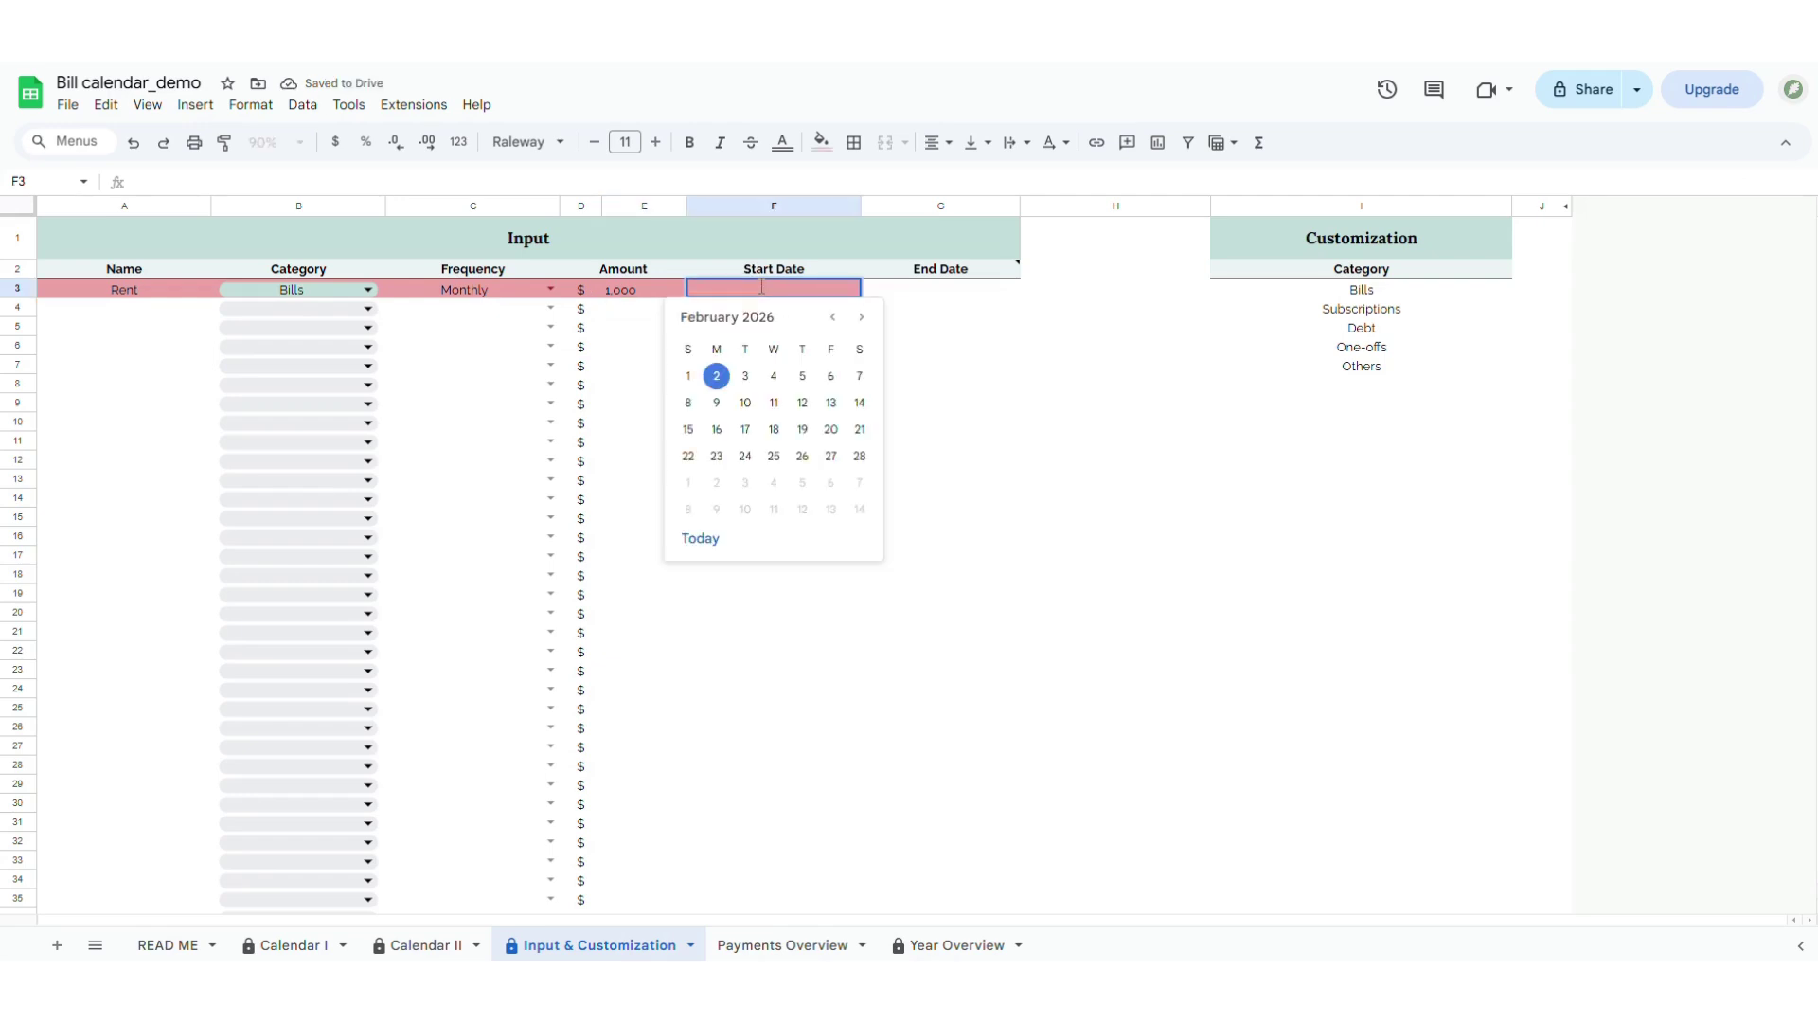
{"action": "left_click", "coordinate": [831, 458]}
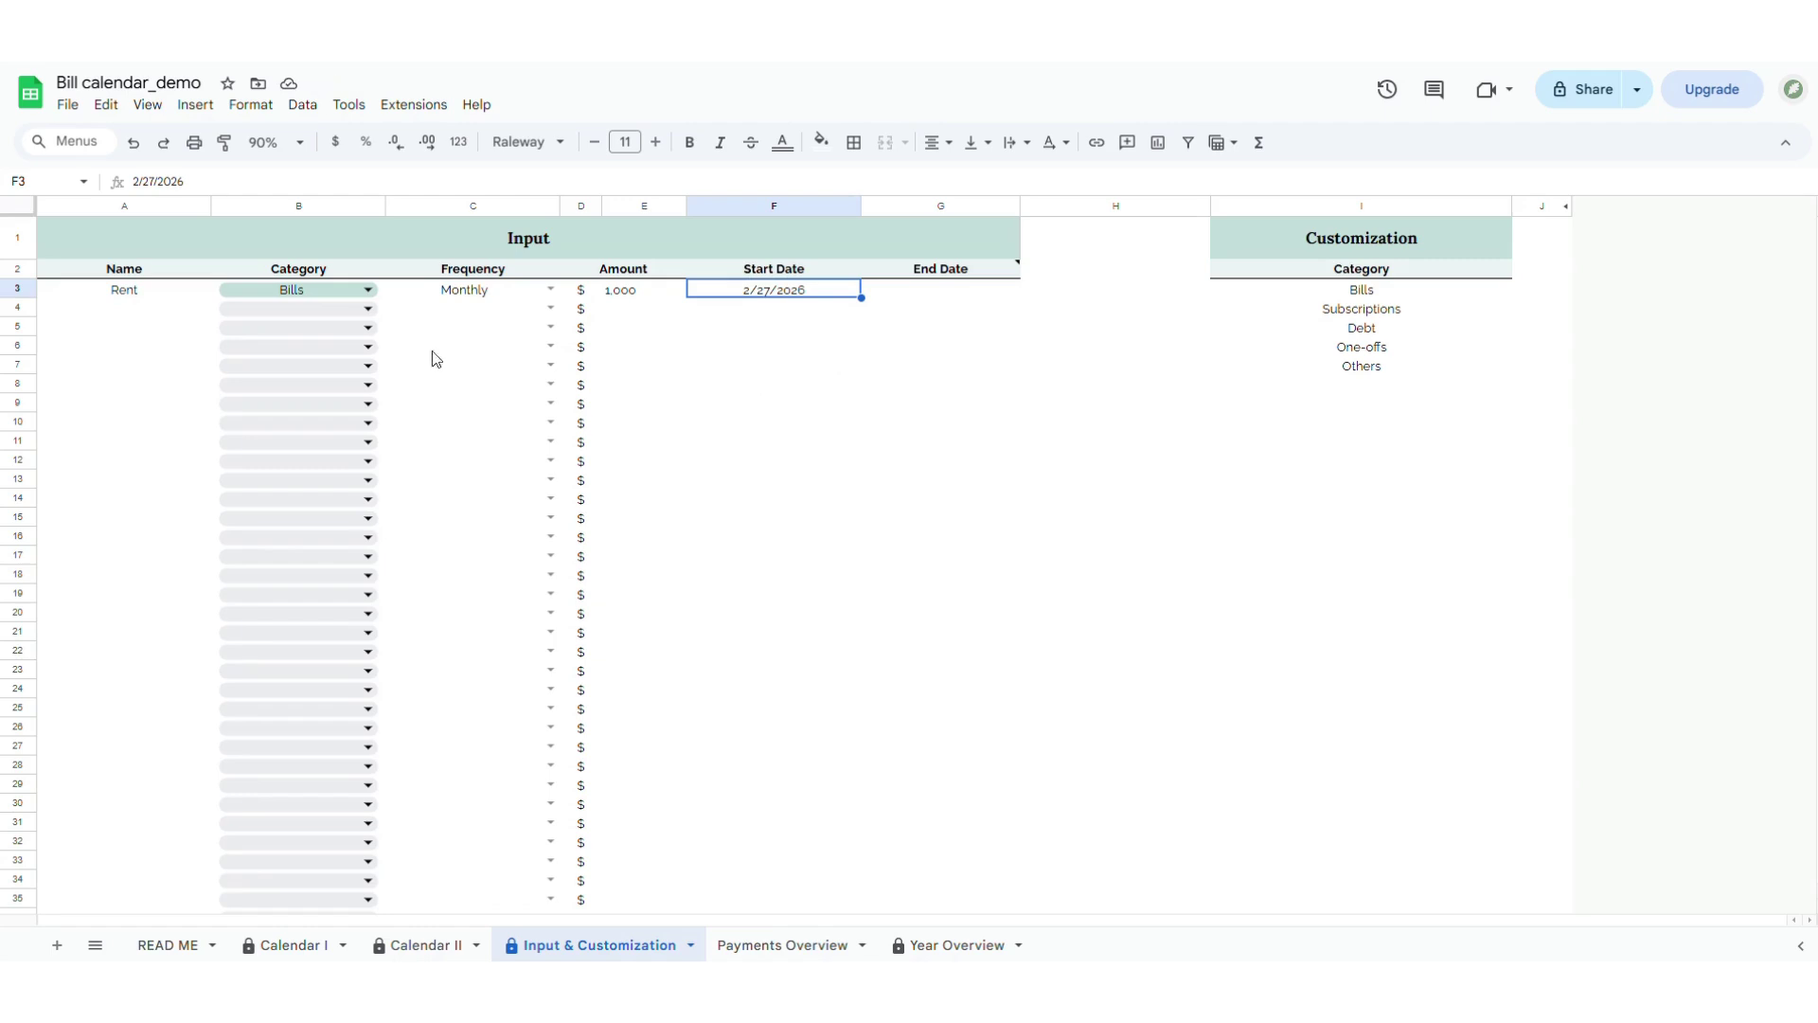
Step: Enter a Gym bill in the second Input row with category Bills and frequency Monthly
{"action": "left_click", "coordinate": [151, 313]}
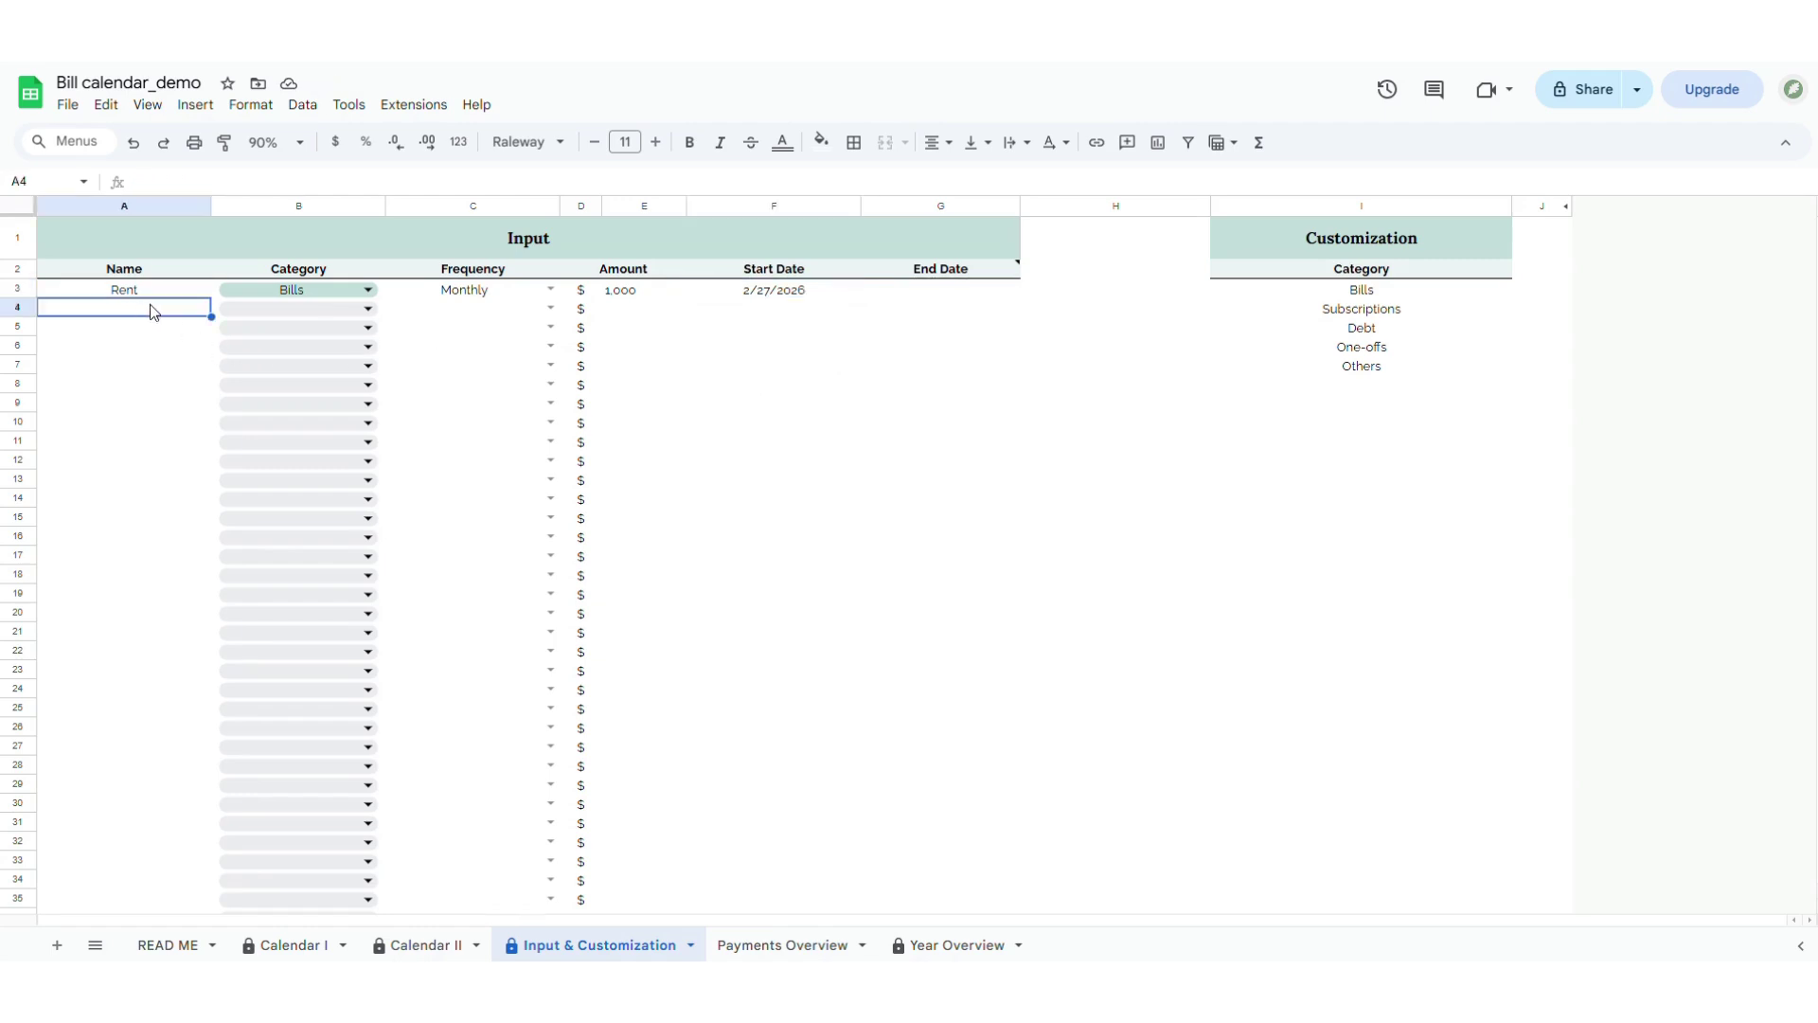
{"action": "type", "text": "Gym"}
{"action": "key", "text": "Return"}
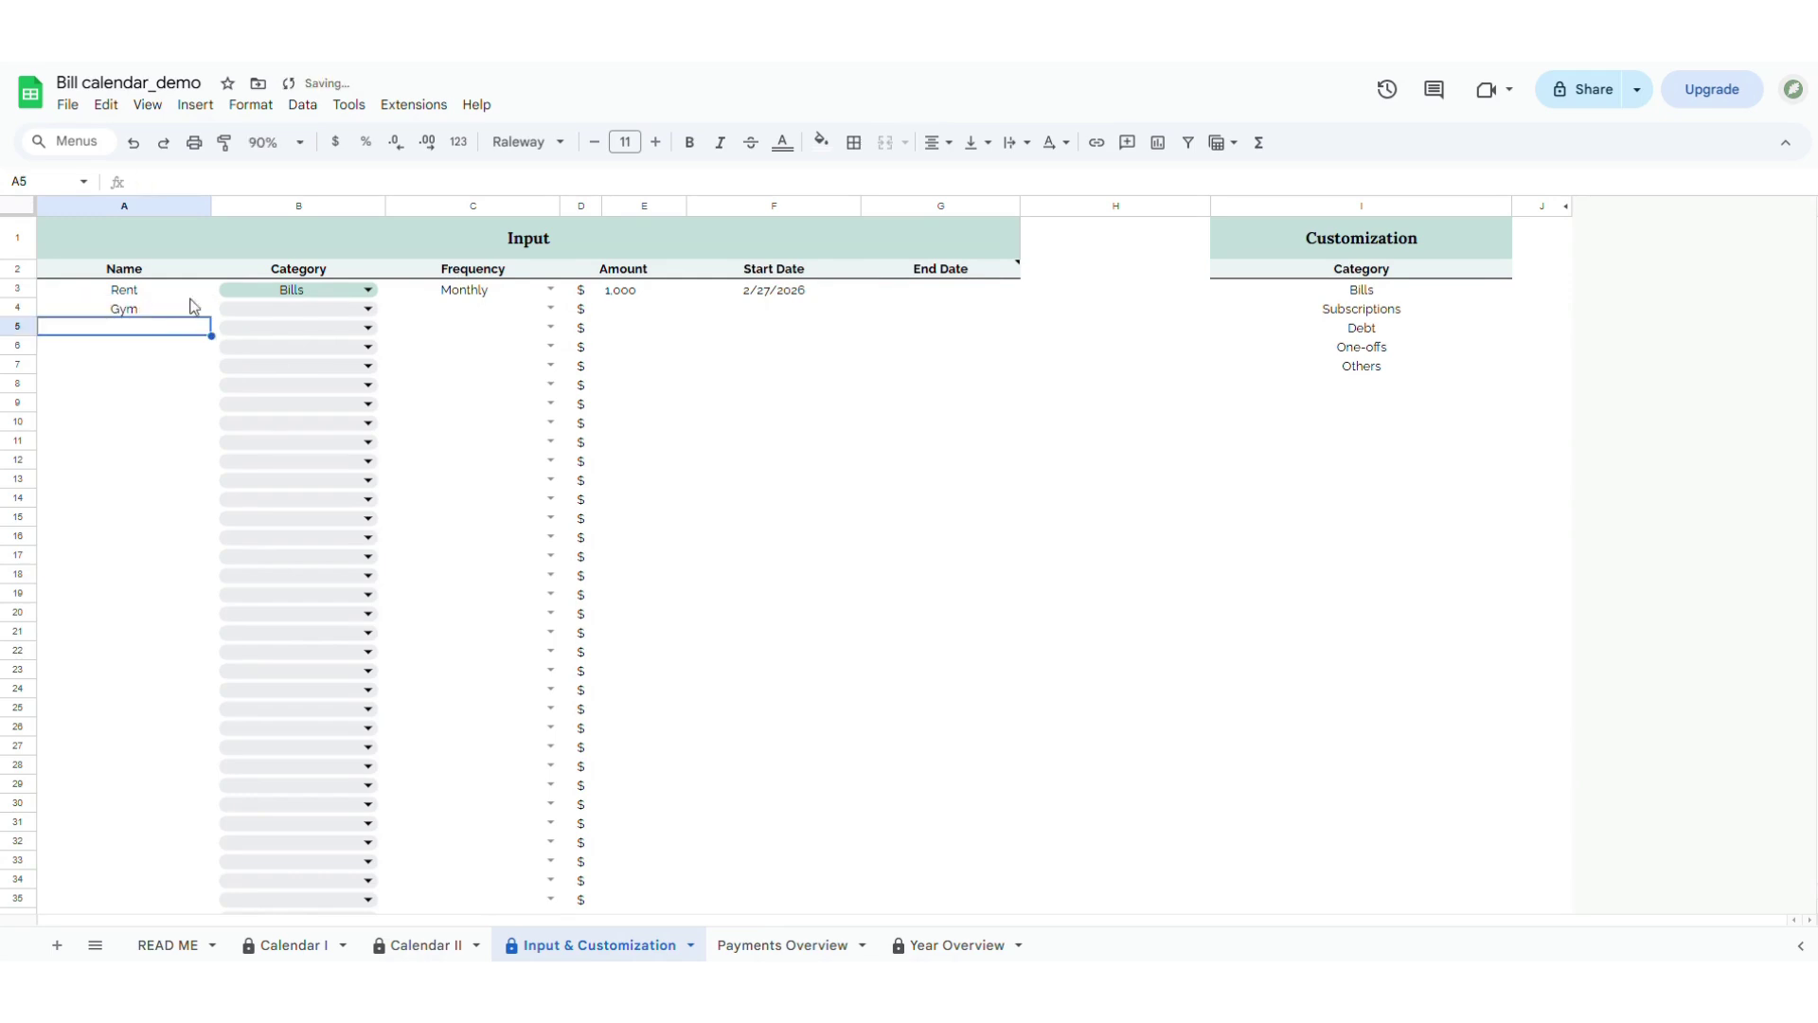
{"action": "left_click", "coordinate": [368, 309]}
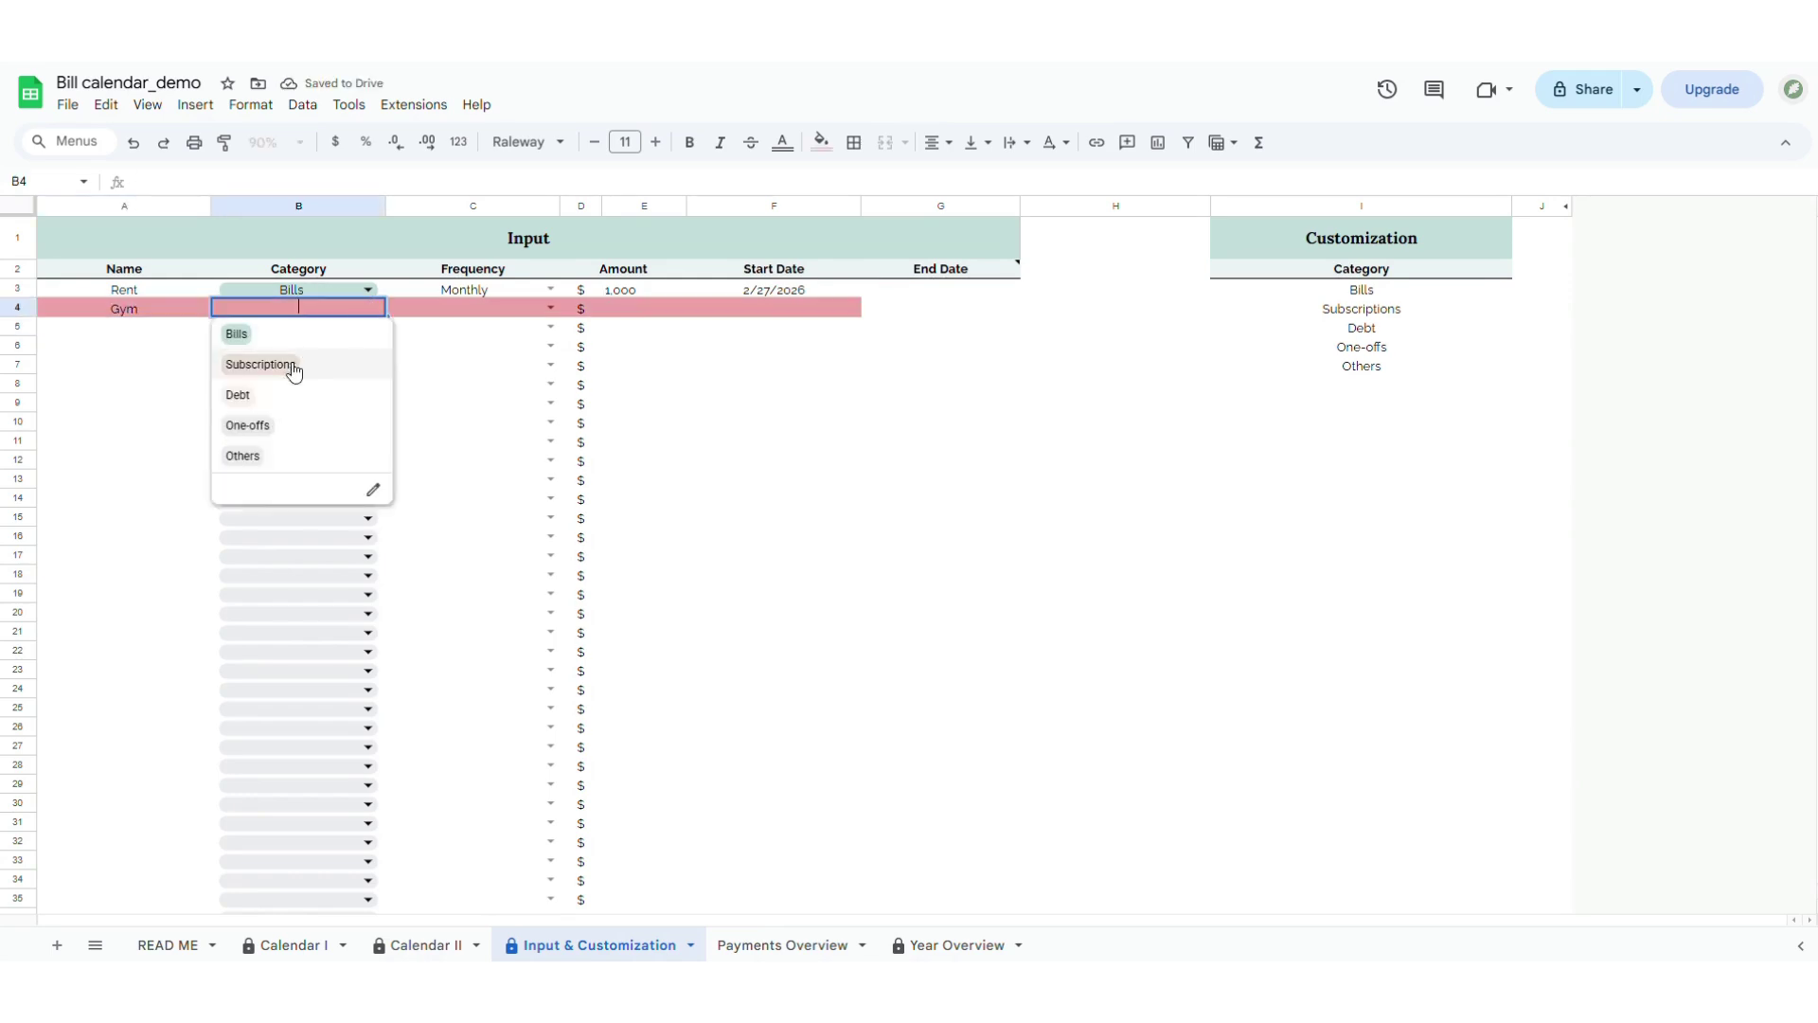
{"action": "left_click", "coordinate": [281, 330]}
{"action": "left_click", "coordinate": [467, 312]}
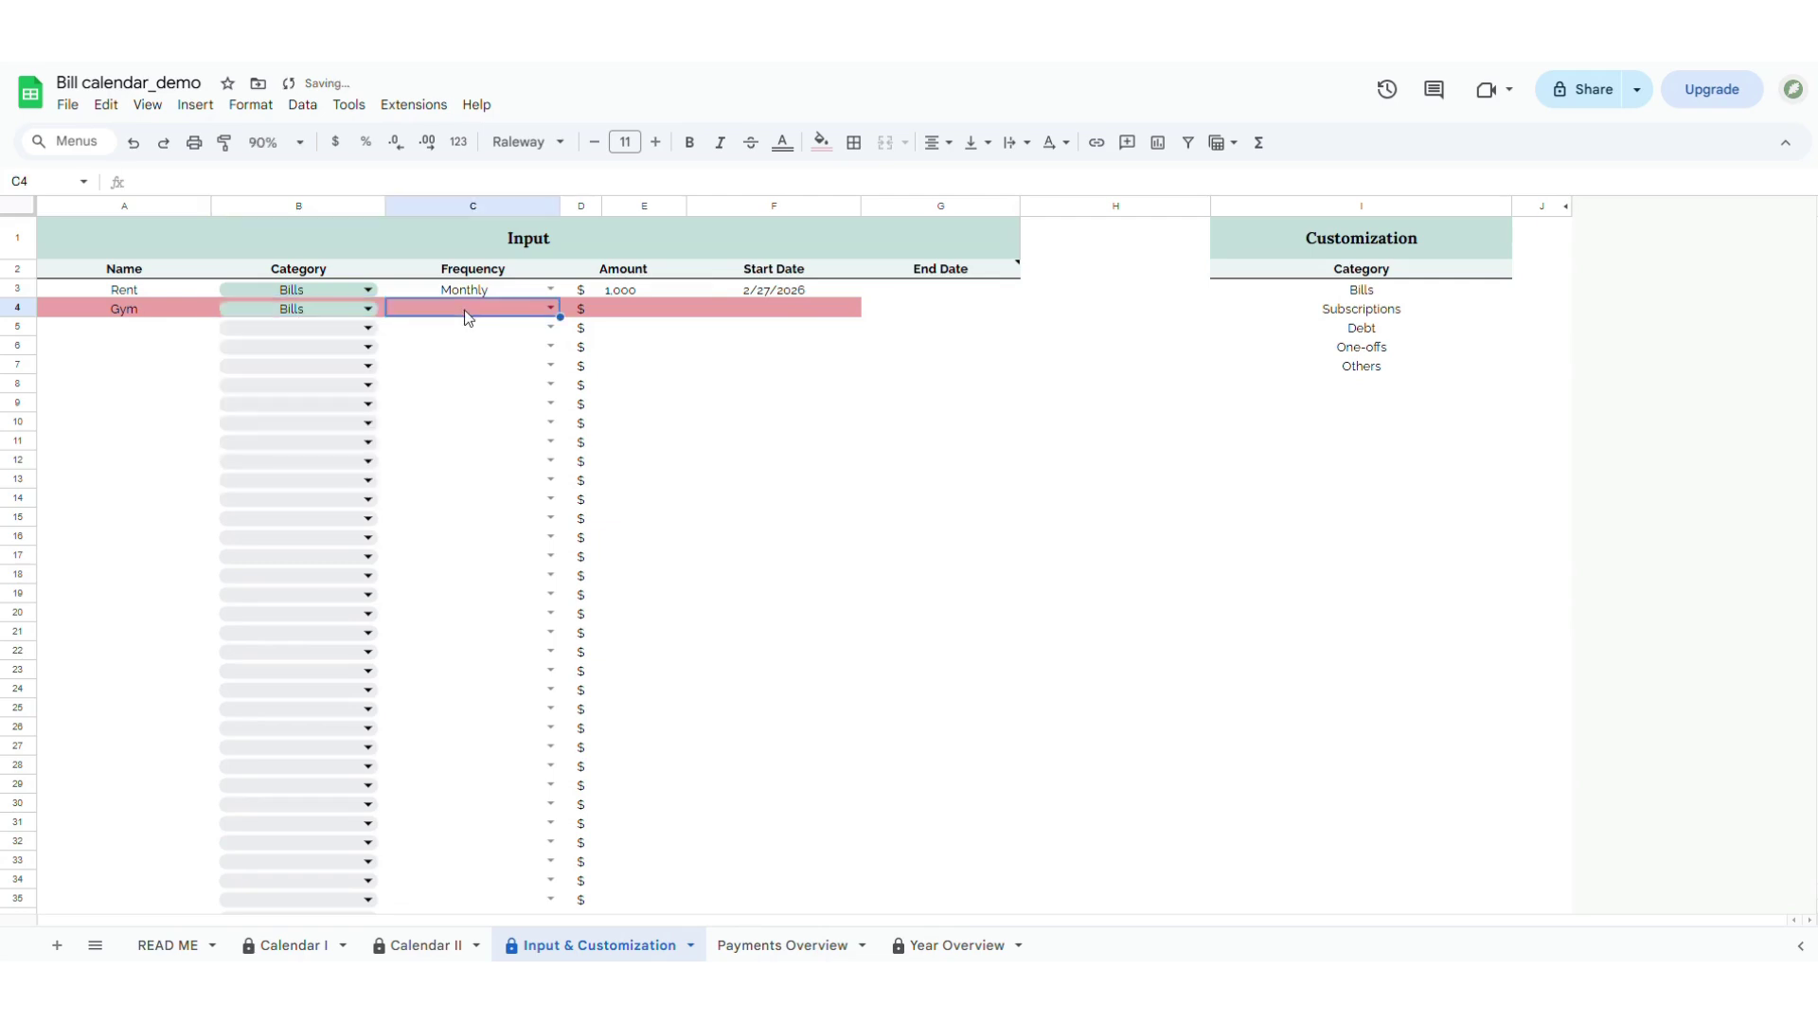
{"action": "left_click", "coordinate": [550, 308]}
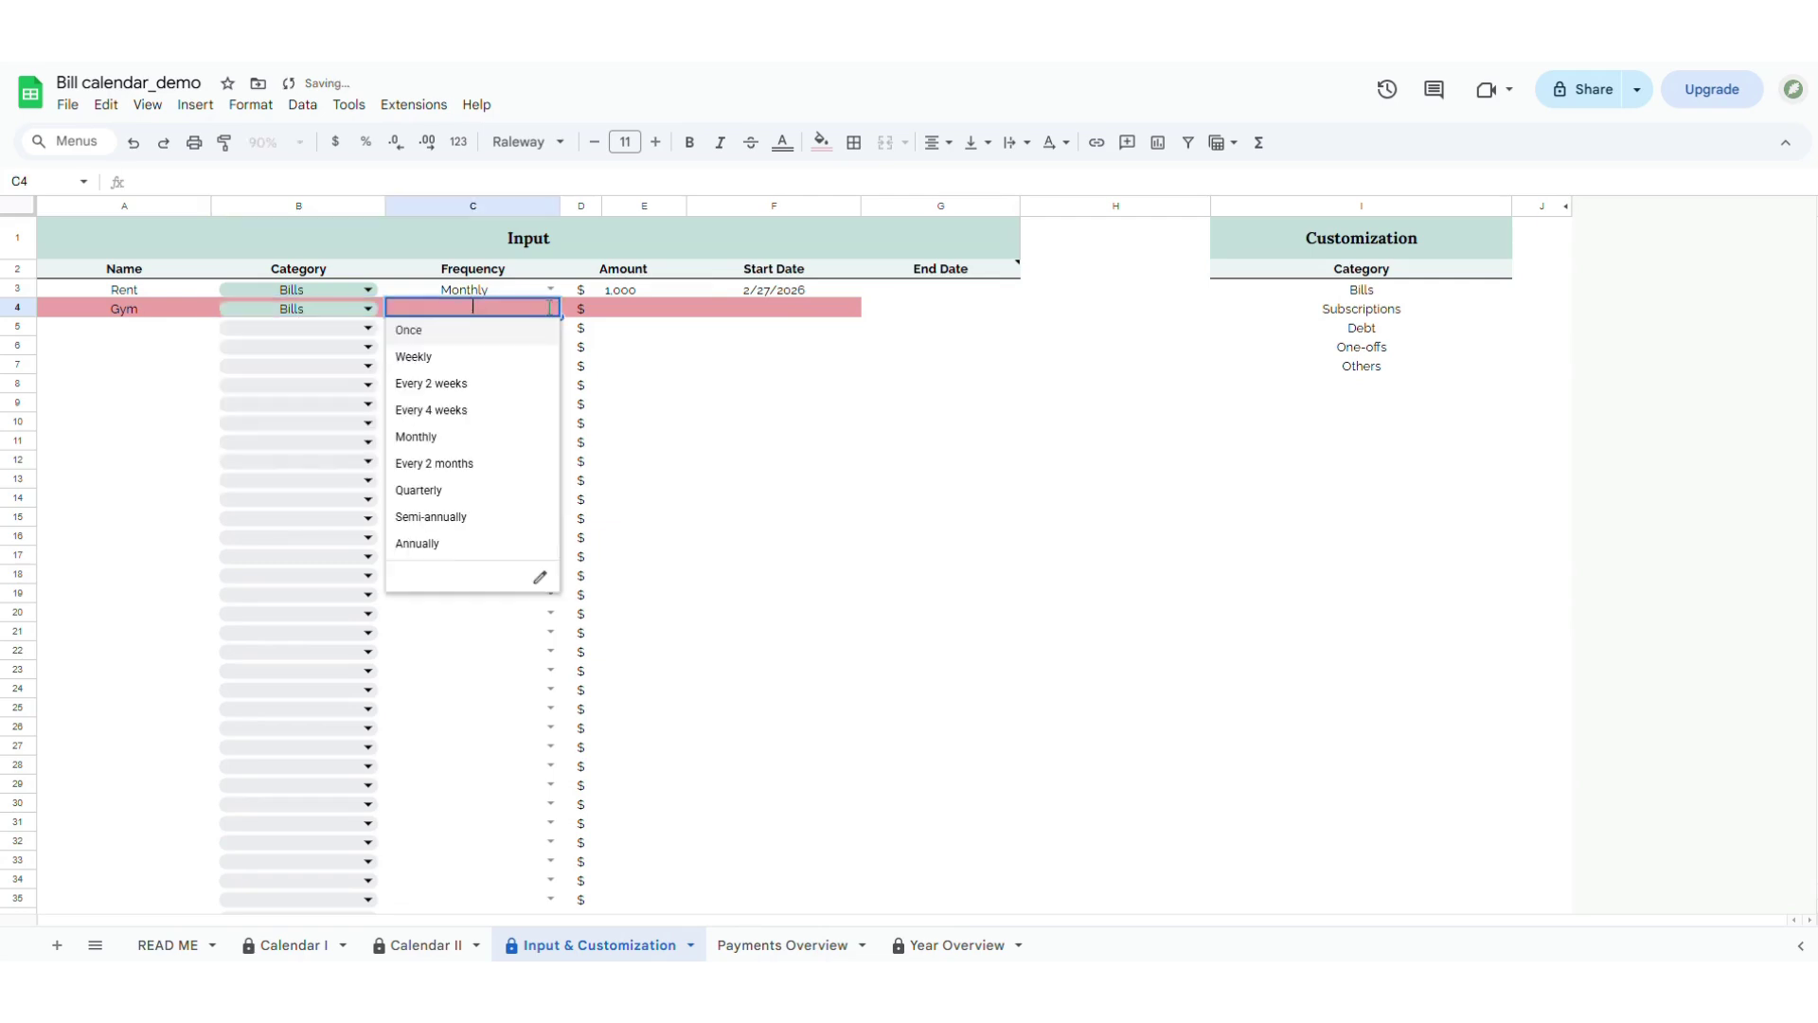
{"action": "left_click", "coordinate": [452, 440]}
Step: Set the Gym bill's amount to 50 and its start date to 2/12/2026
{"action": "left_click", "coordinate": [635, 309]}
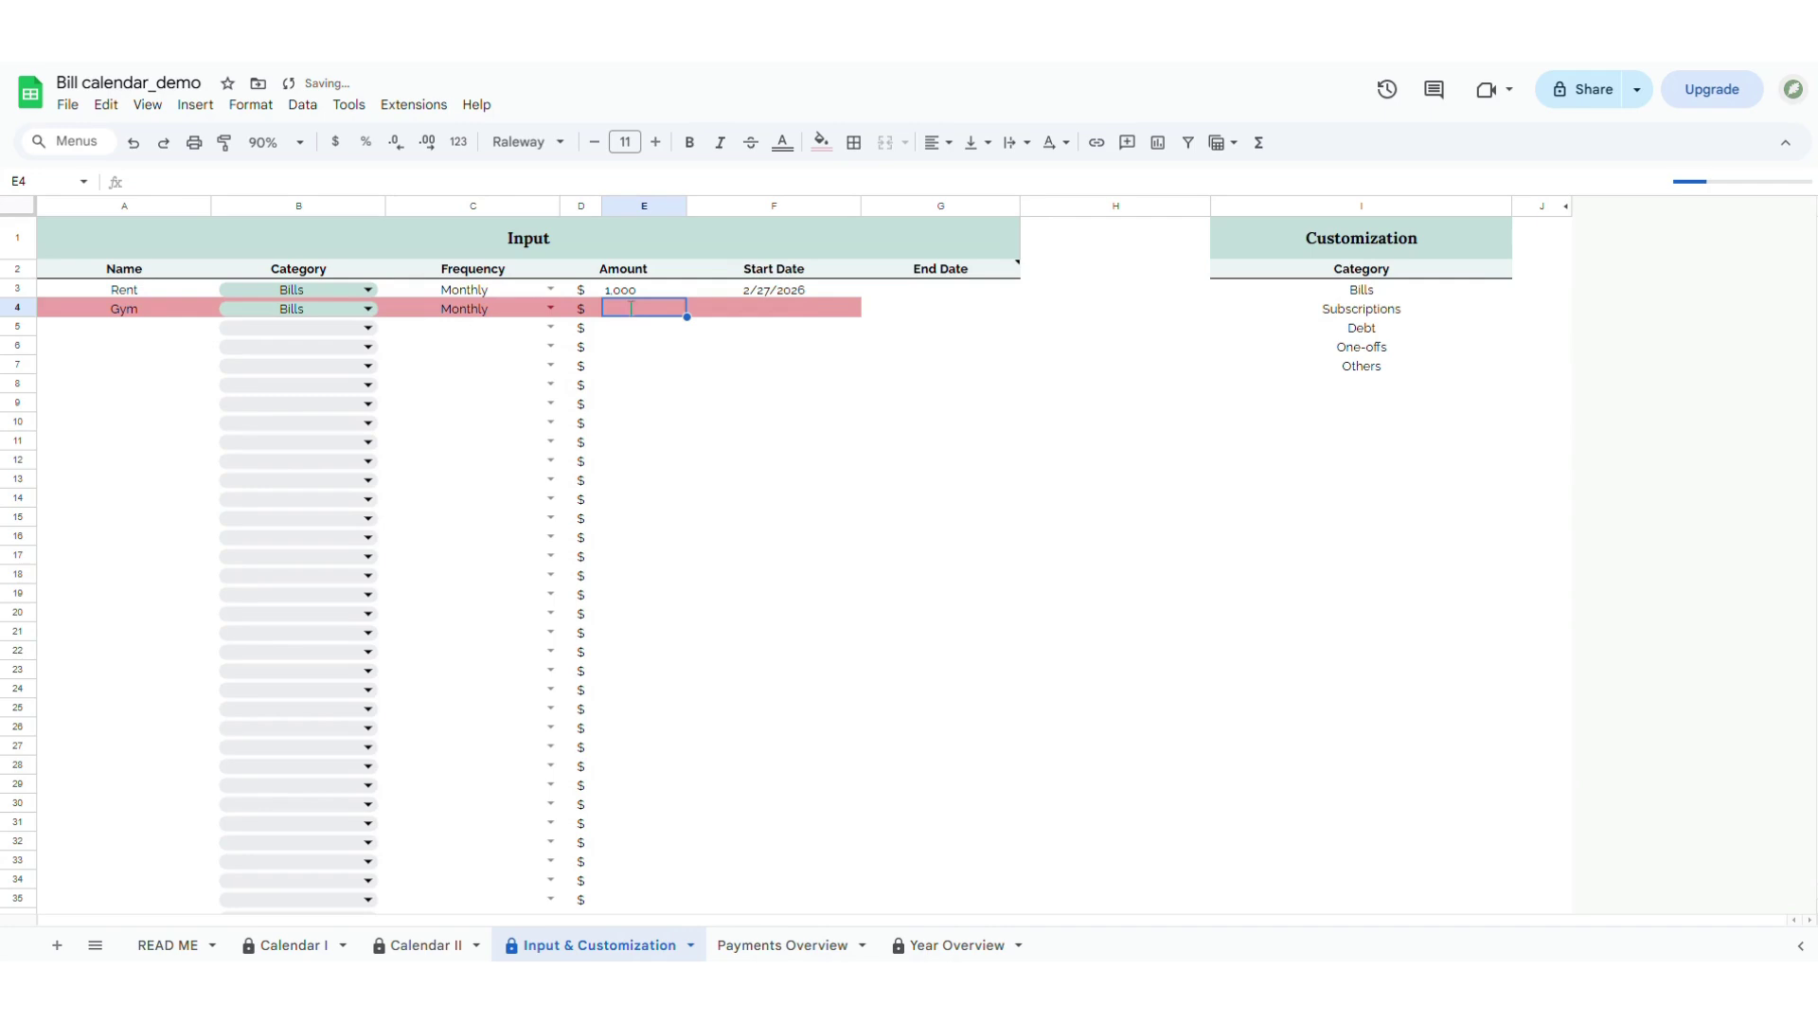
{"action": "type", "text": "50"}
{"action": "left_click", "coordinate": [767, 306]}
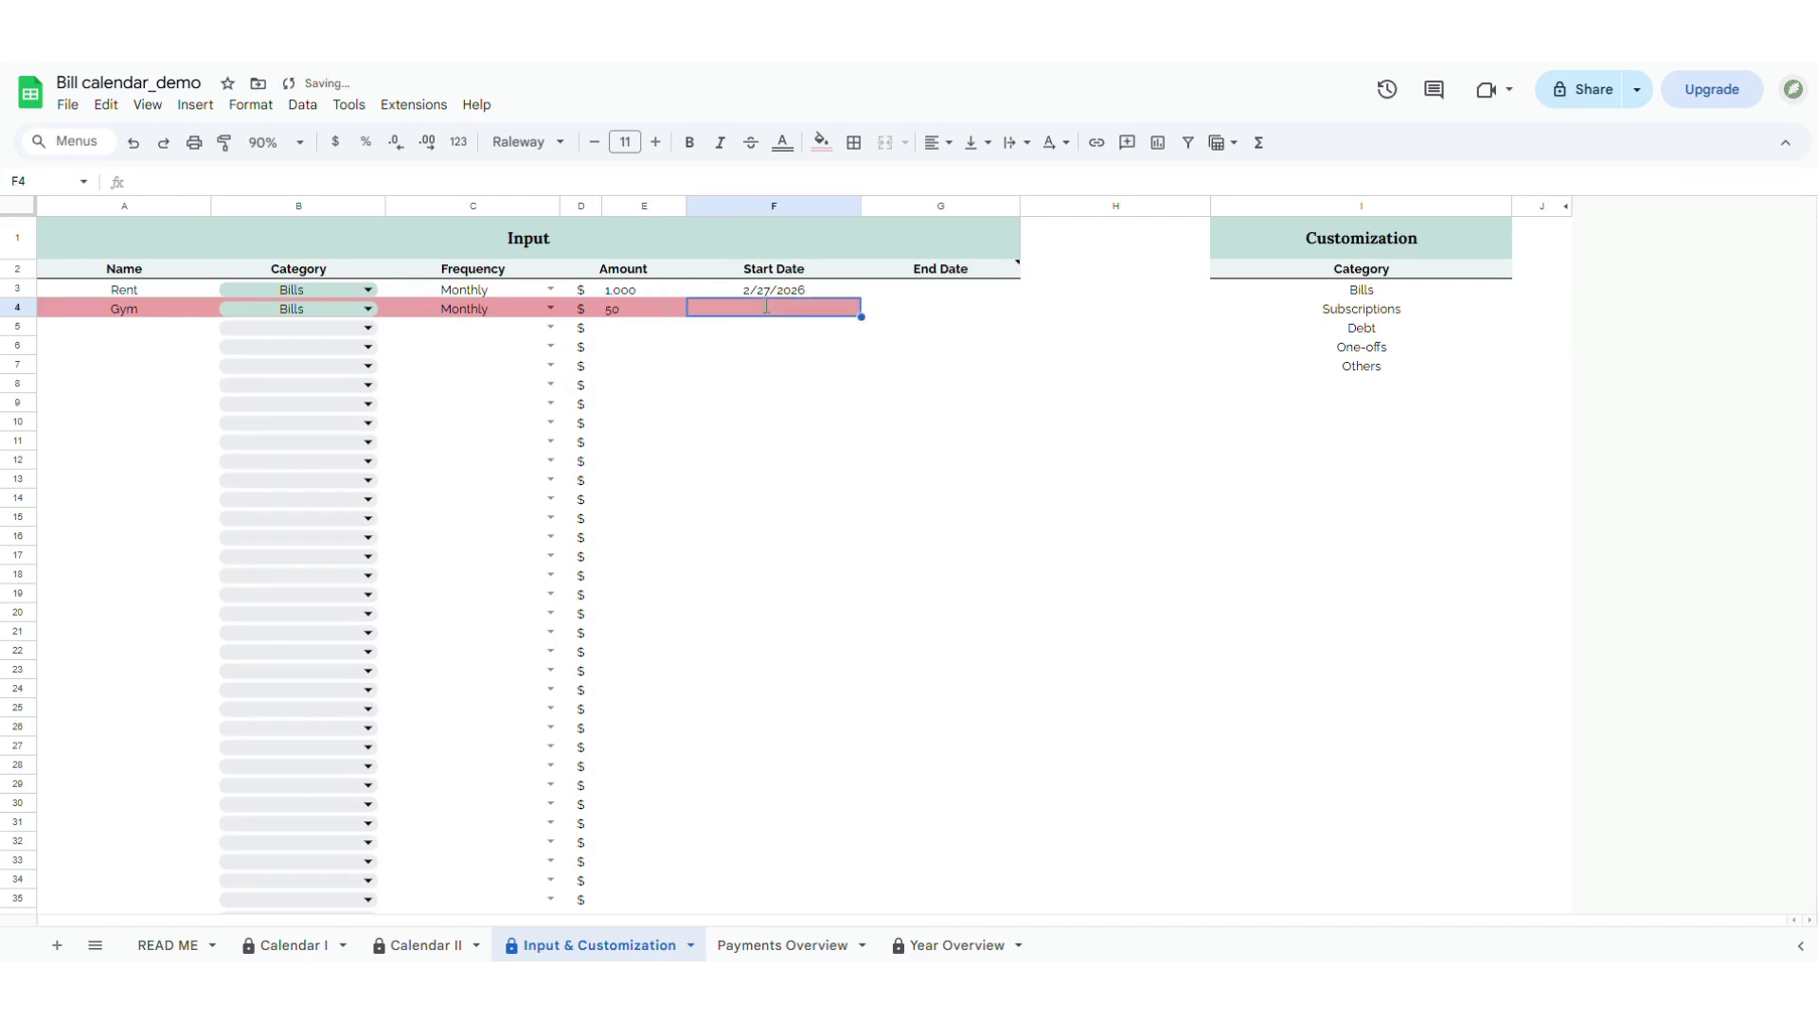
{"action": "double_click", "coordinate": [767, 306]}
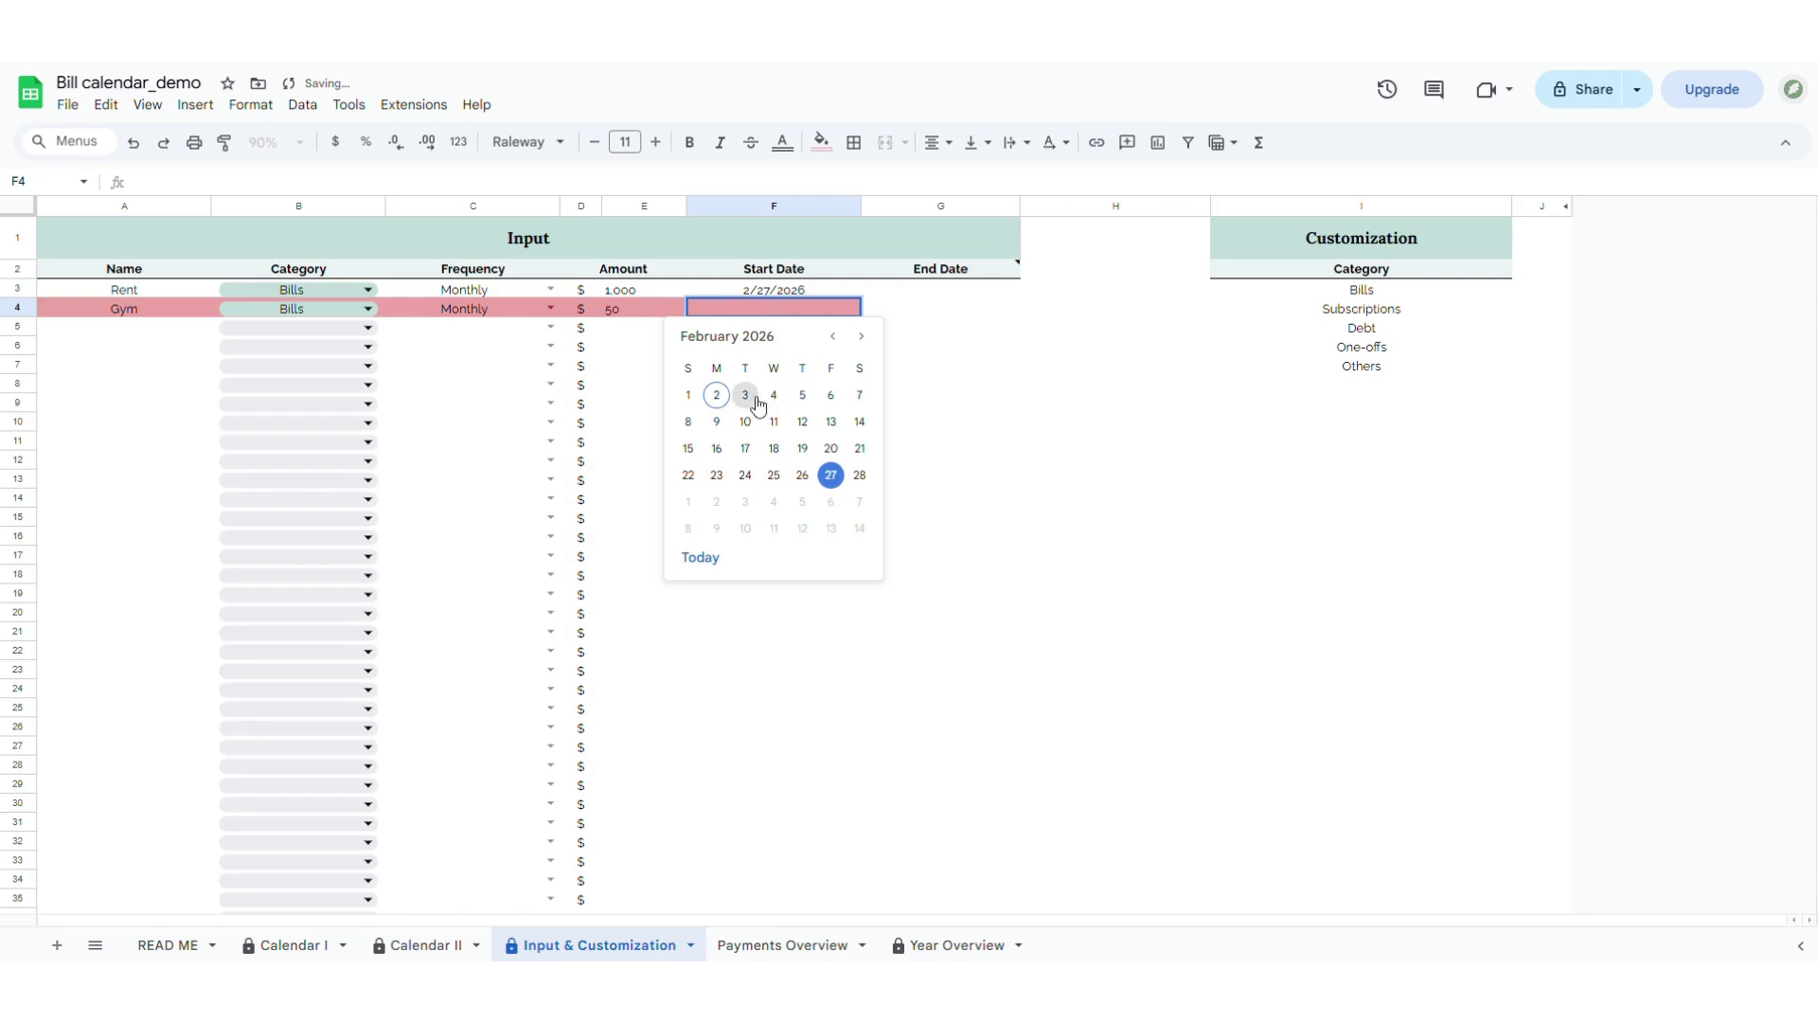
{"action": "left_click", "coordinate": [802, 421]}
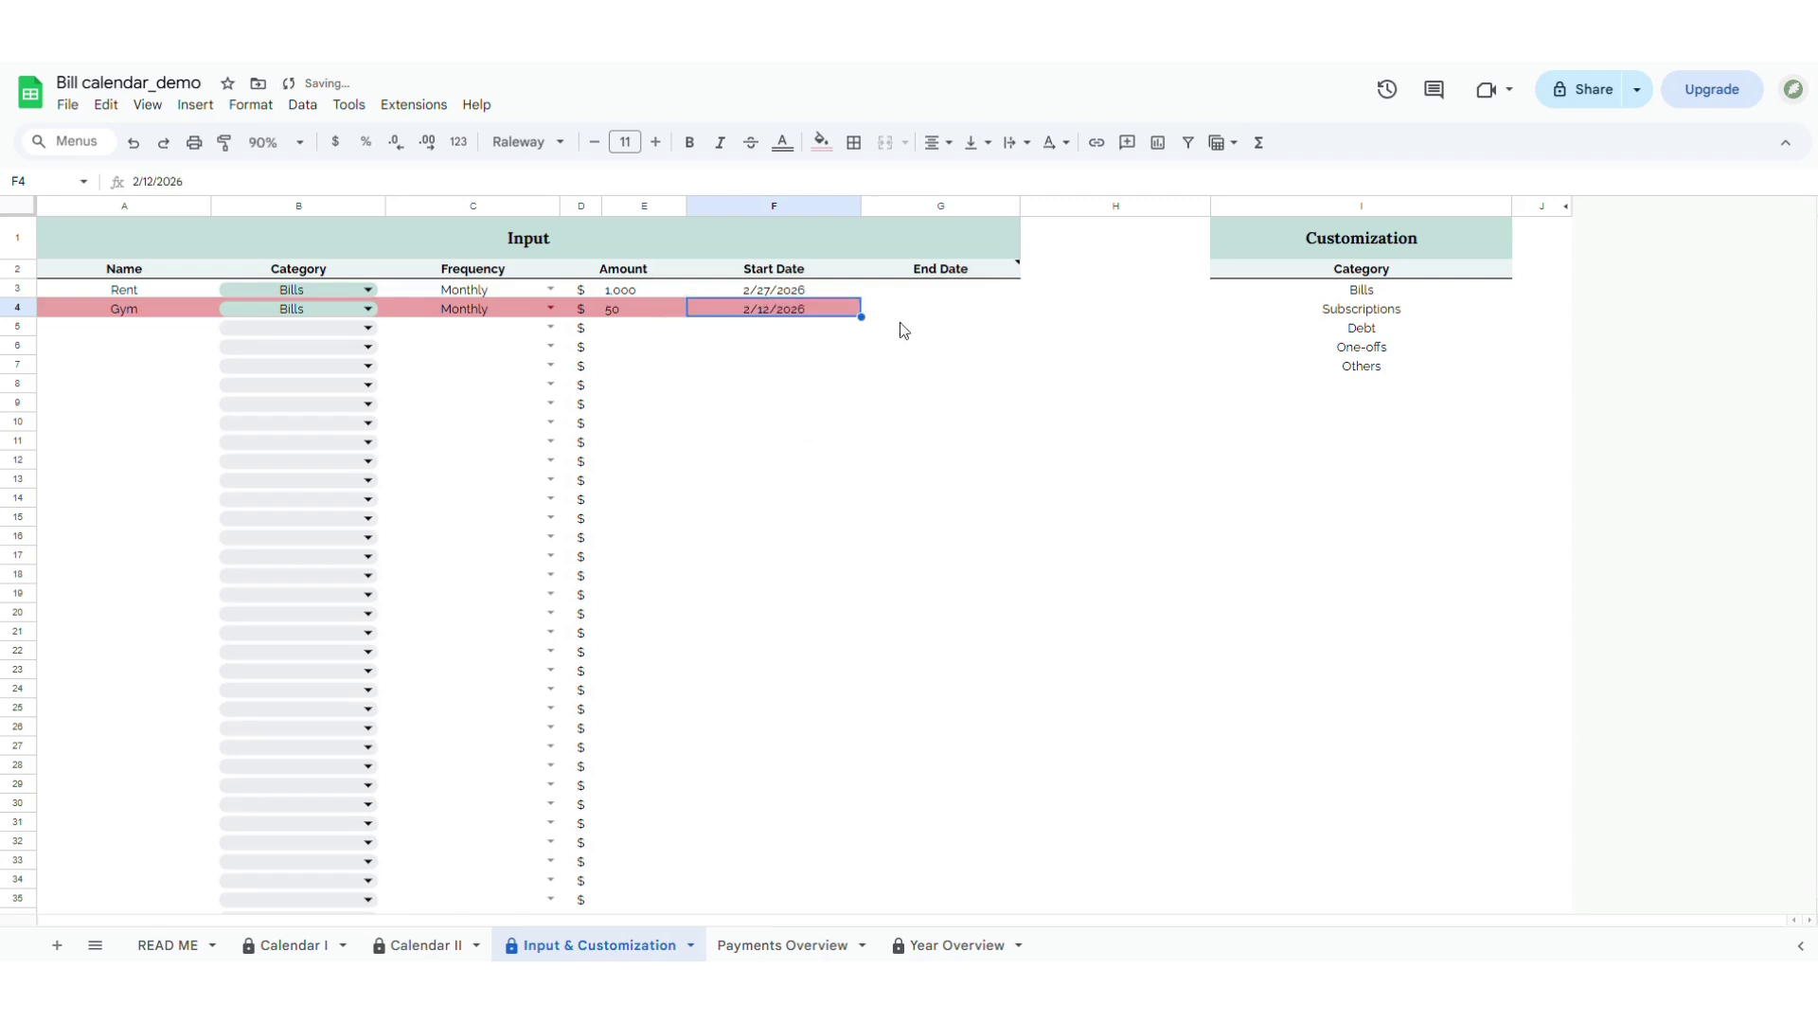
Step: Set the Gym bill's end date to 3/31/2027
{"action": "left_click", "coordinate": [921, 308]}
{"action": "double_click", "coordinate": [923, 305]}
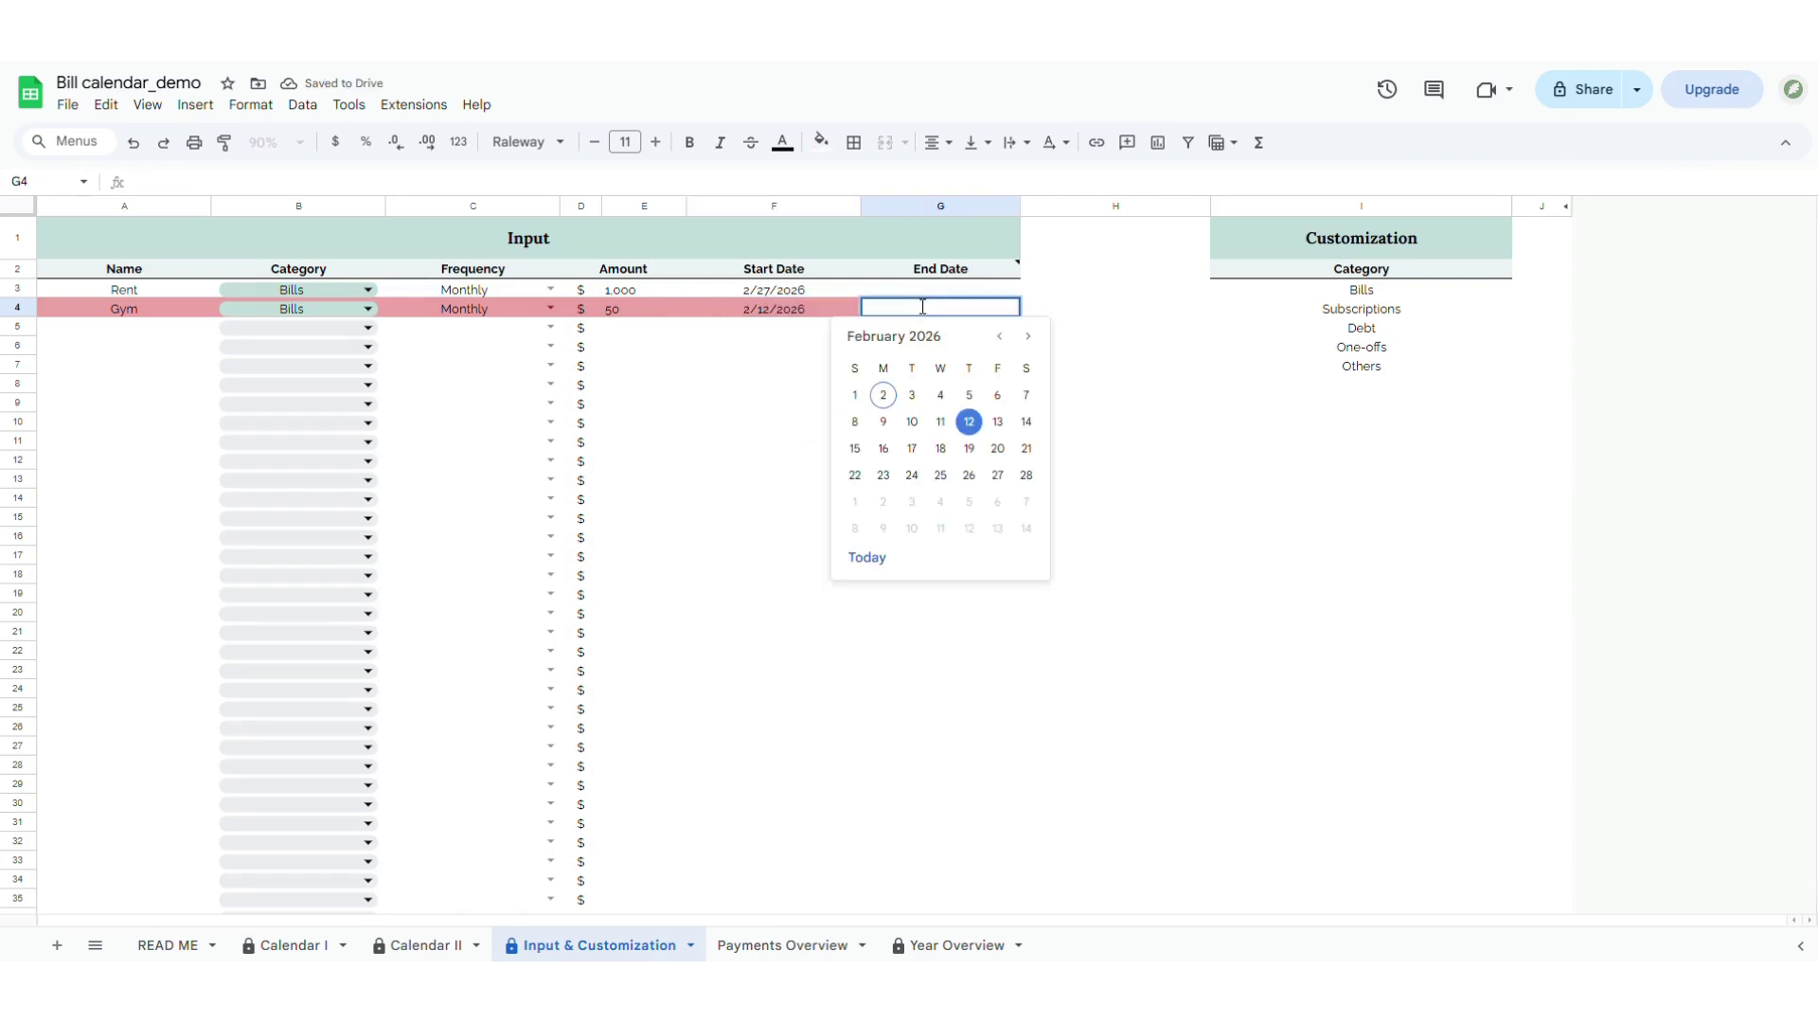
{"action": "left_click", "coordinate": [1029, 337]}
{"action": "left_click", "coordinate": [1028, 337]}
{"action": "left_click", "coordinate": [1029, 337]}
{"action": "left_click", "coordinate": [1028, 337]}
{"action": "left_click", "coordinate": [1029, 337]}
{"action": "left_click", "coordinate": [1029, 337]}
{"action": "left_click", "coordinate": [1029, 337]}
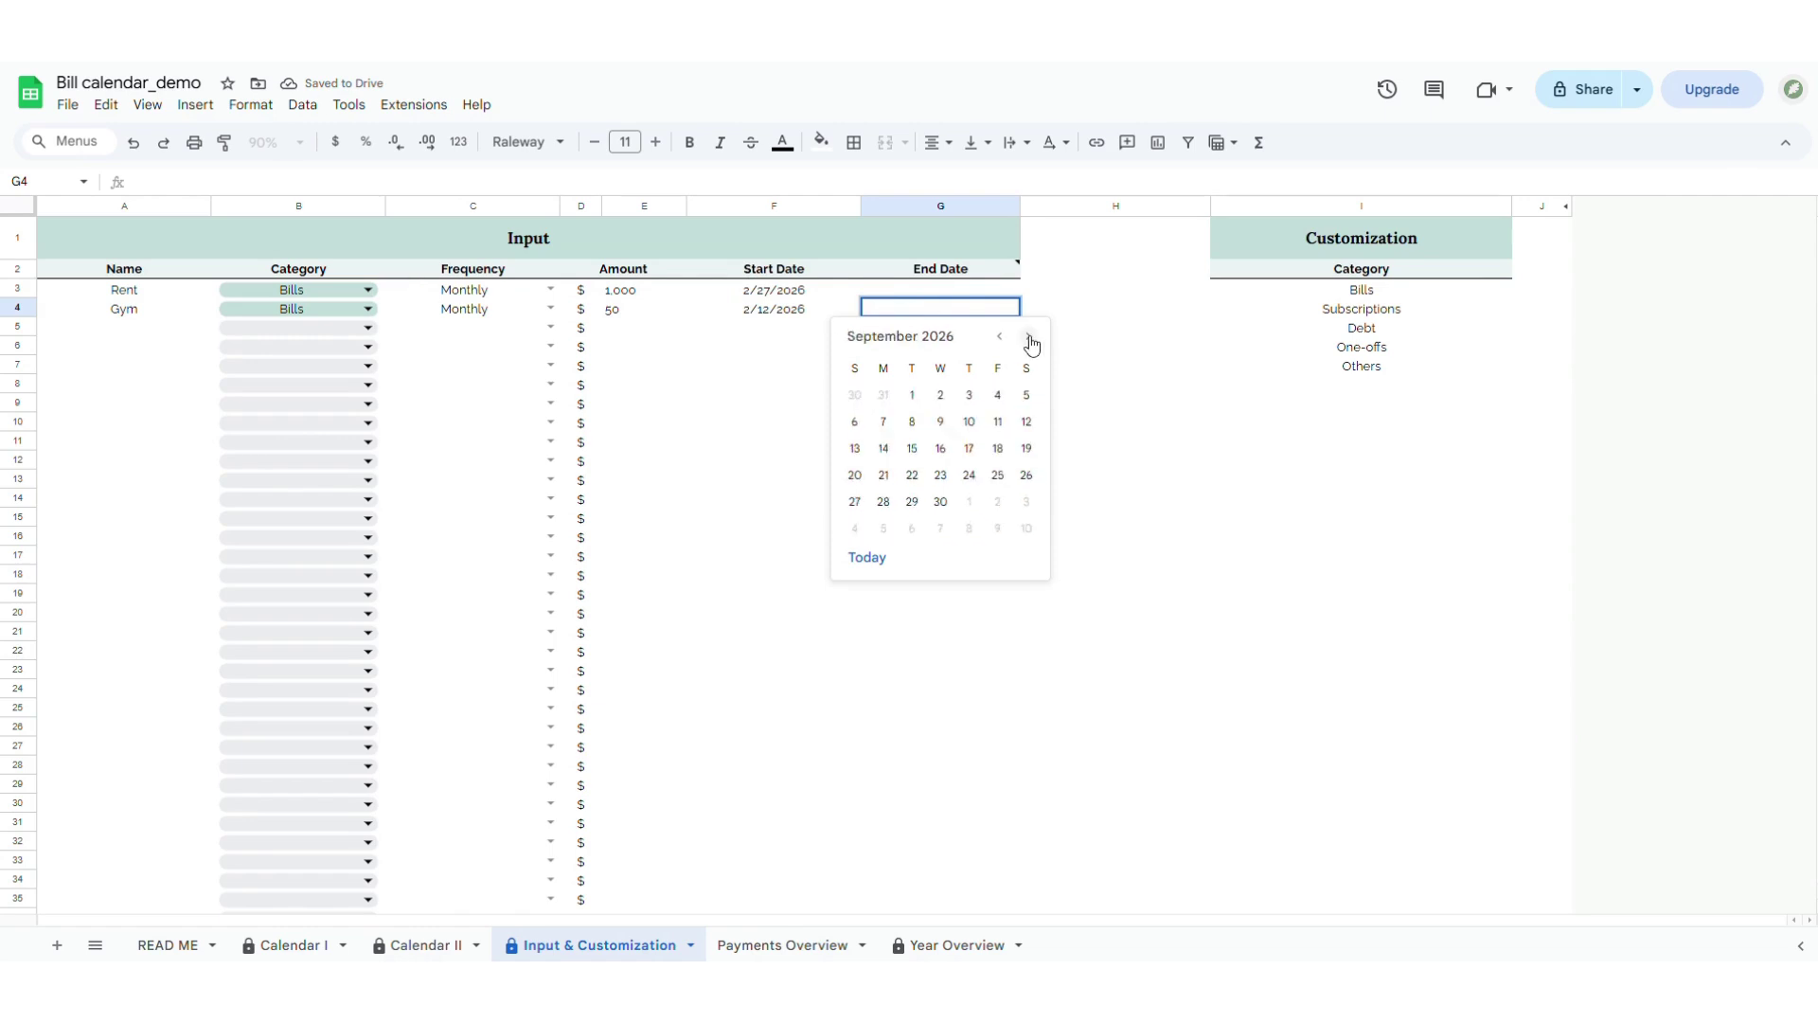
{"action": "left_click", "coordinate": [1028, 337]}
{"action": "left_click", "coordinate": [1028, 337]}
{"action": "left_click", "coordinate": [1029, 337]}
{"action": "left_click", "coordinate": [1028, 337]}
{"action": "left_click", "coordinate": [1028, 337]}
{"action": "left_click", "coordinate": [1029, 338]}
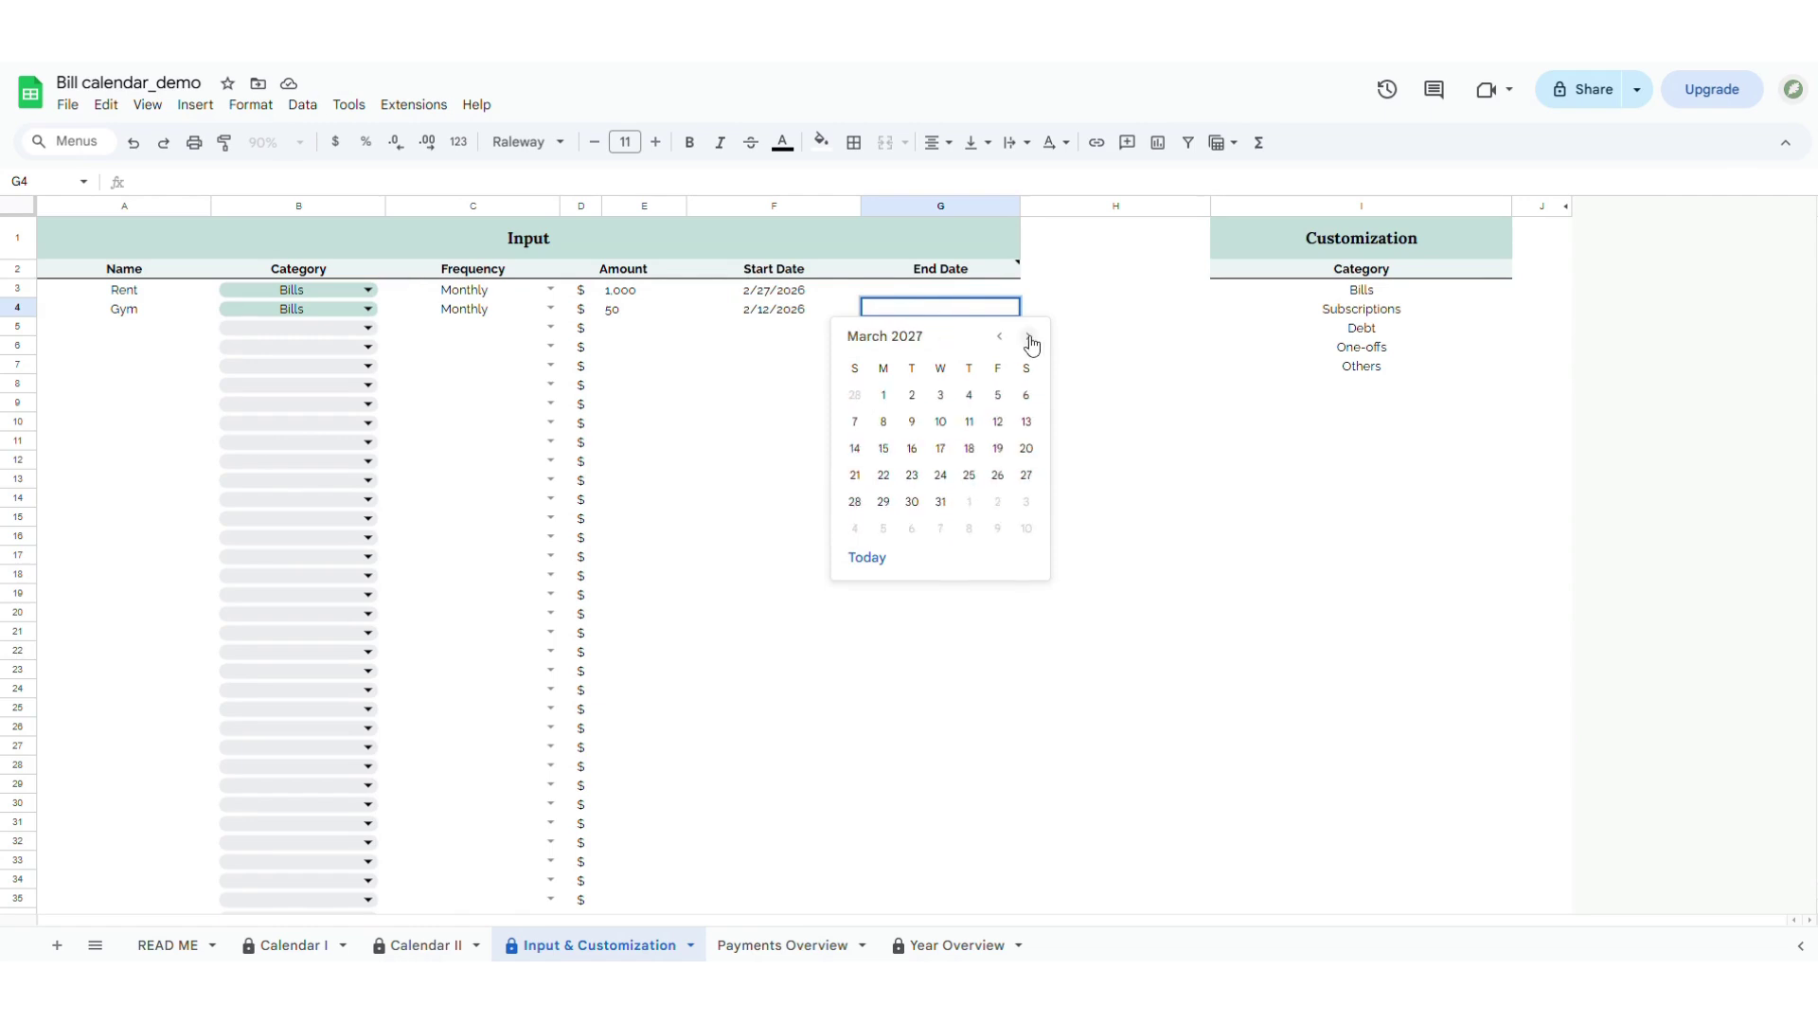
{"action": "left_click", "coordinate": [936, 503]}
{"action": "left_click", "coordinate": [952, 563]}
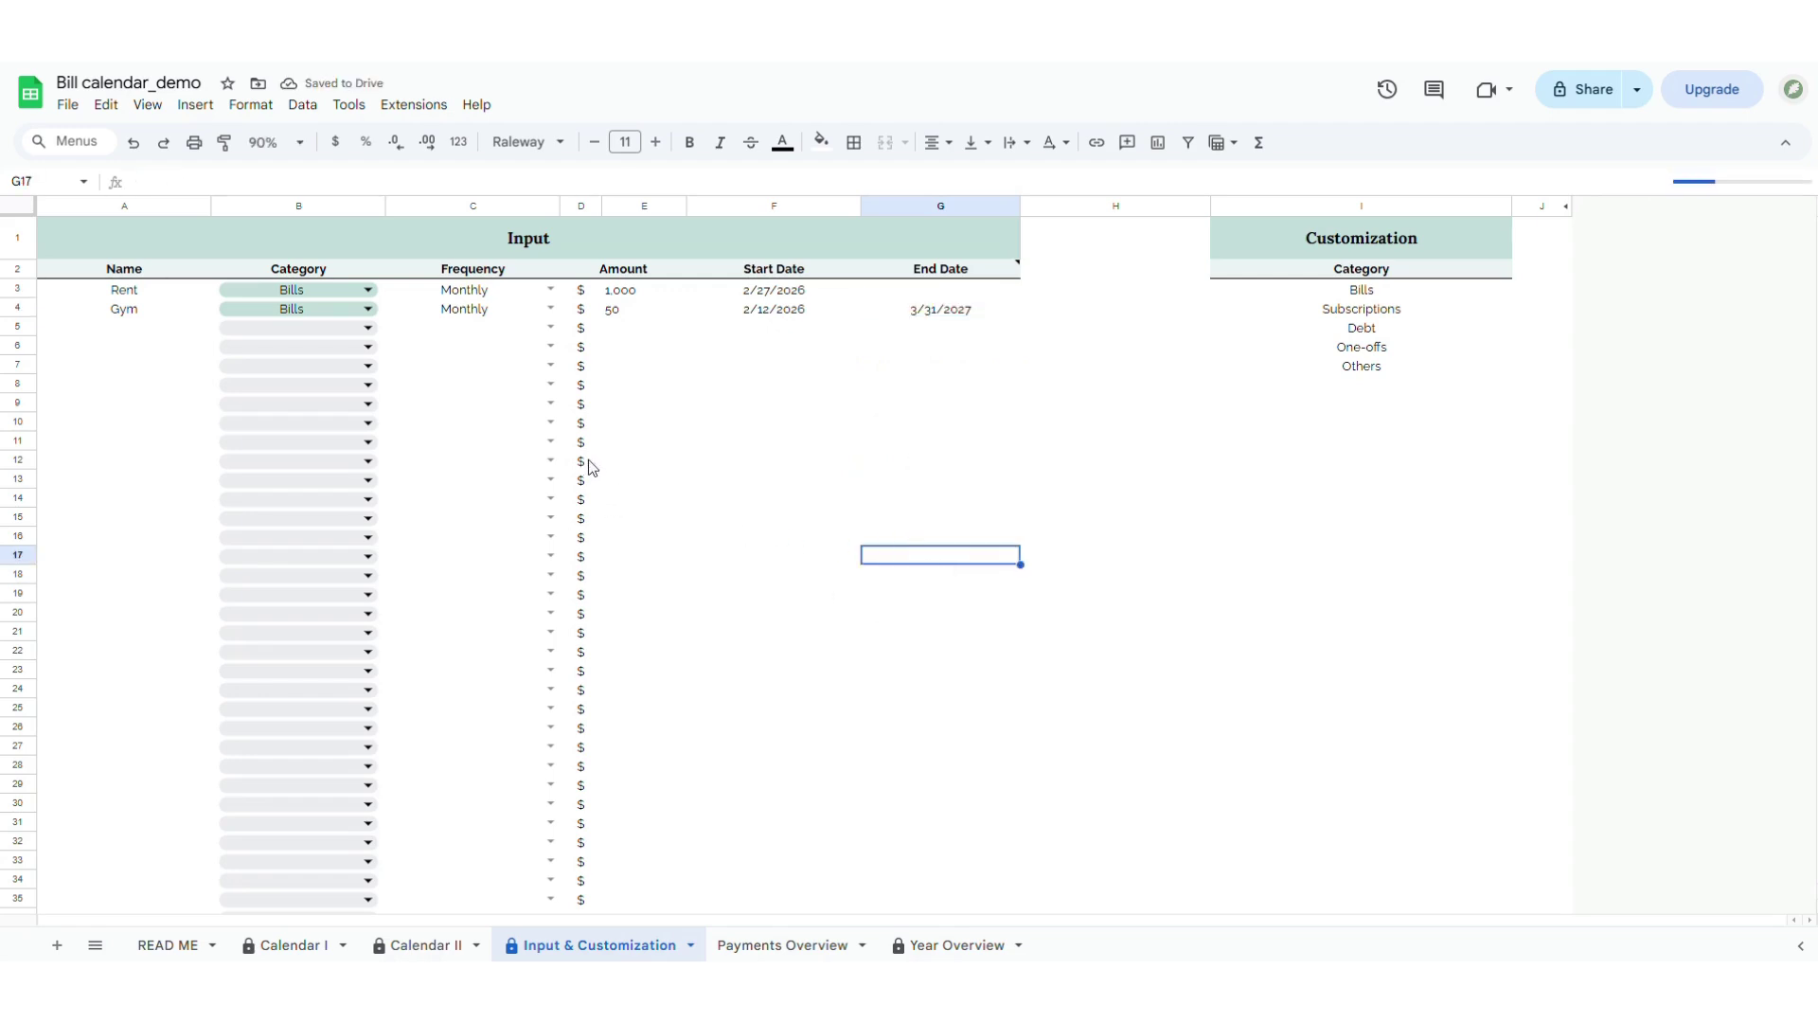
Step: Try to enter the text "tt" as the amount in the empty row below Gym
{"action": "left_click", "coordinate": [616, 329]}
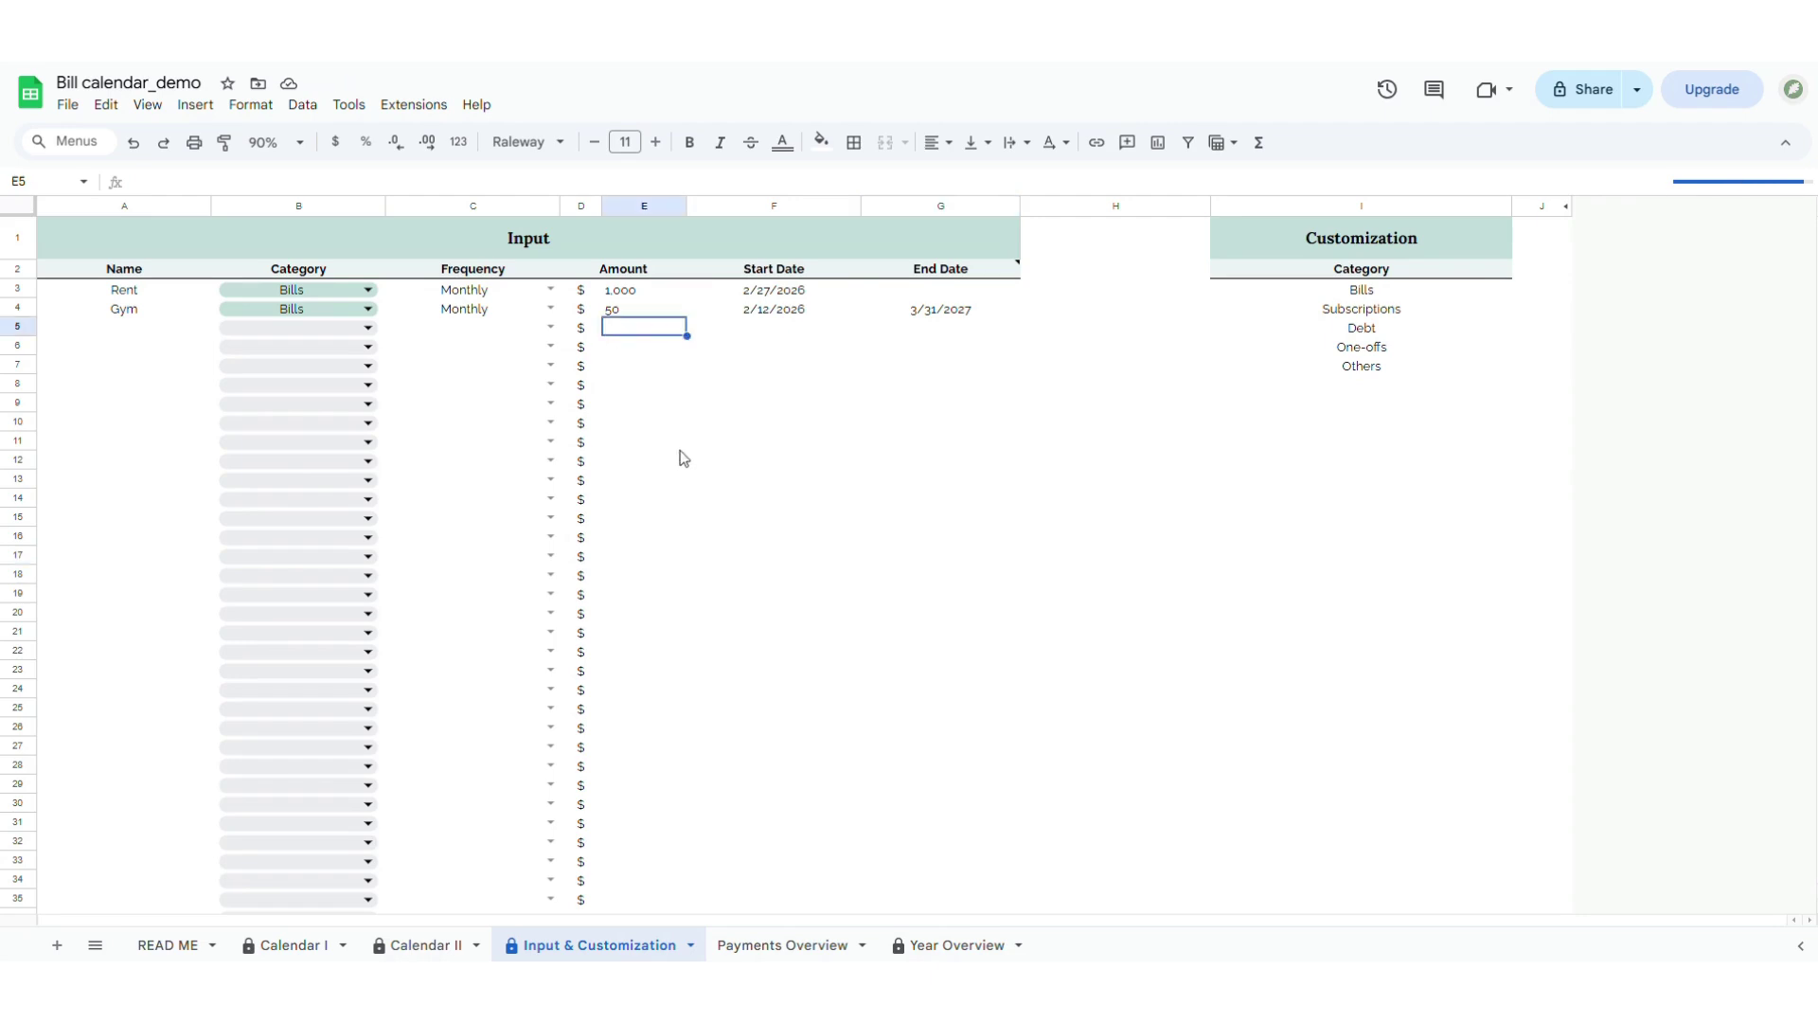
{"action": "type", "text": "tt"}
{"action": "key", "text": "Return"}
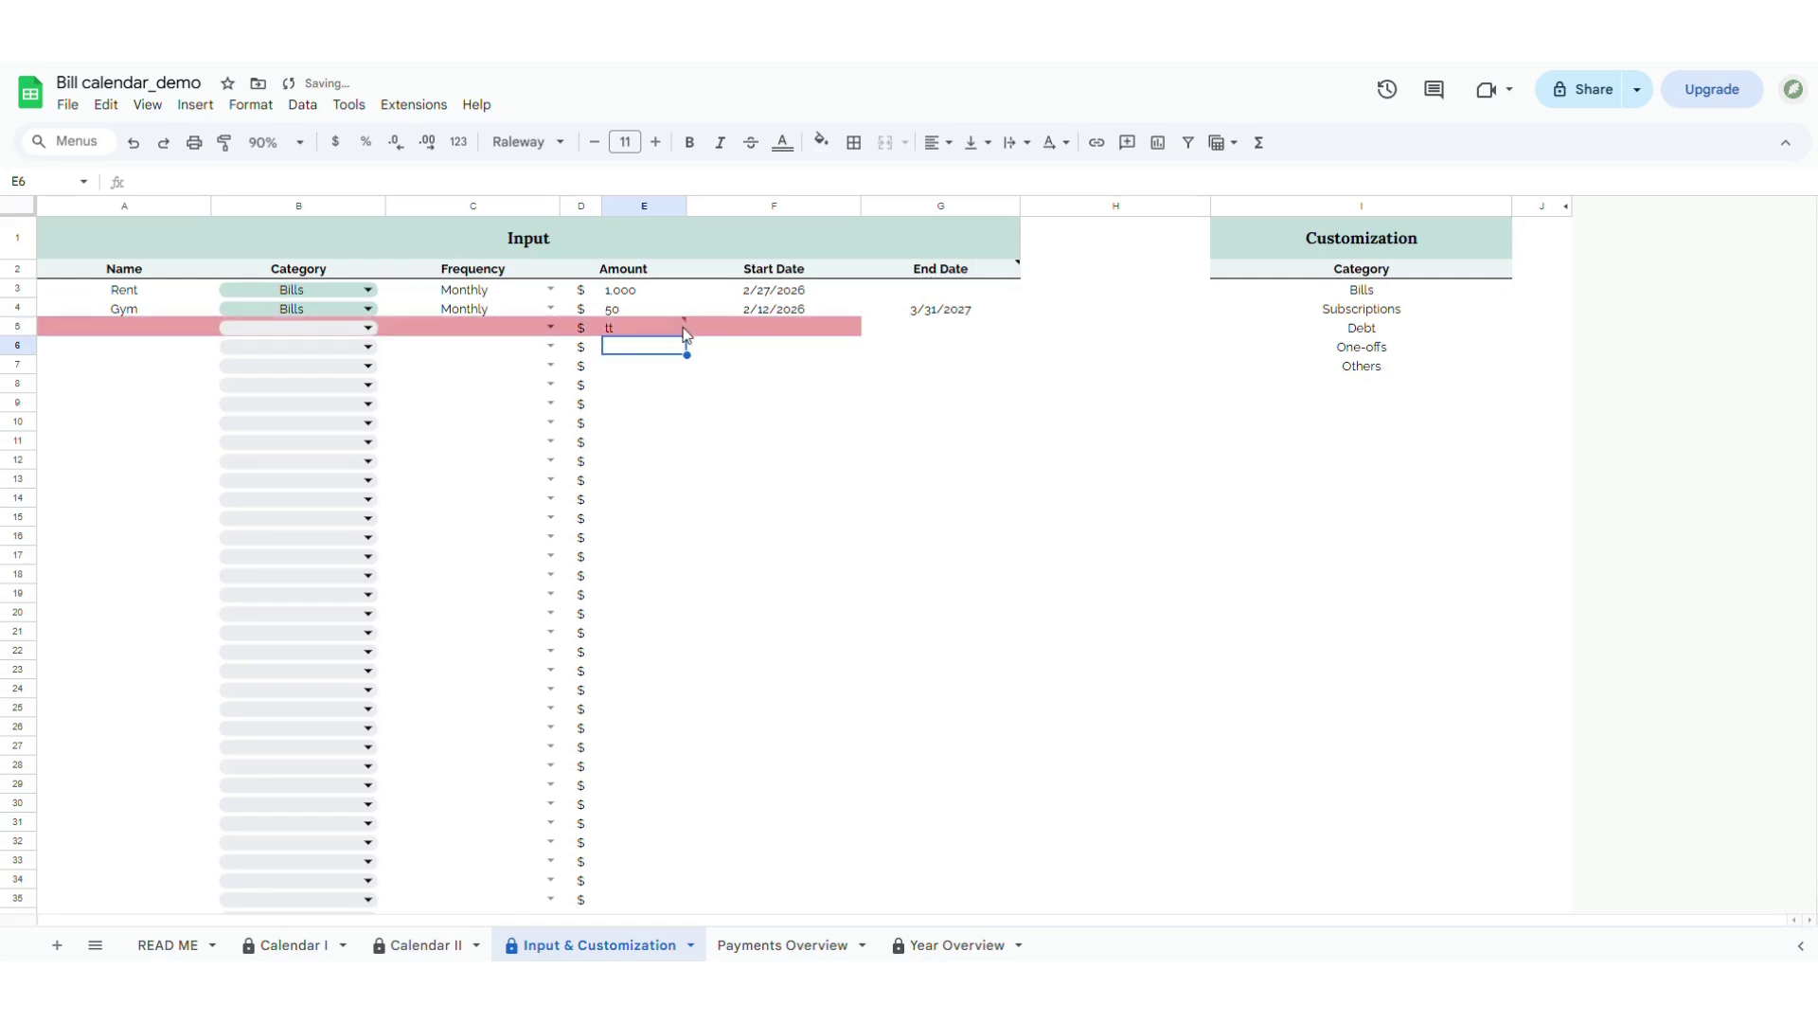
{"action": "mouse_move", "coordinate": [685, 327]}
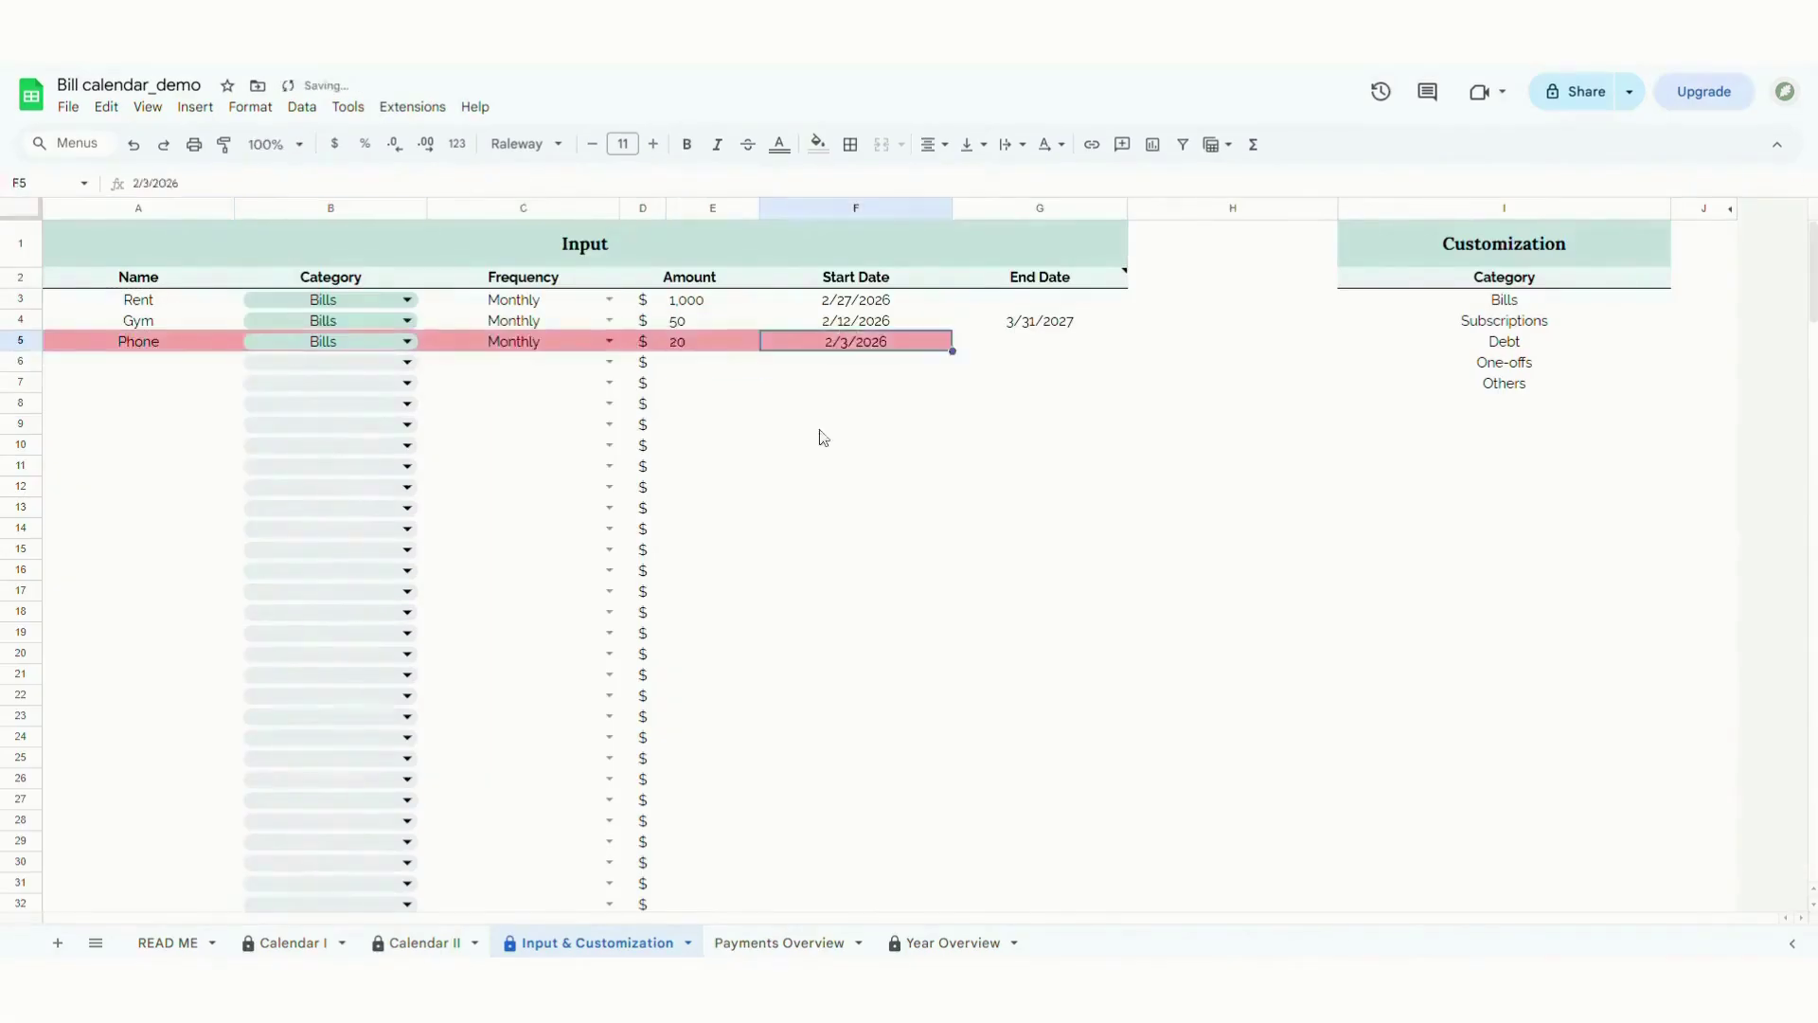
Step: Add the bills HBO, Student Loan, Credit Card #1, Credit Card #2, Car Payment, Wellness, Parking fine, Child Care, Pet care and Pilates to the Input list
{"action": "type", "text": "HBOStudent LoanCredit Card #1Credit Card #2Car Payment"}
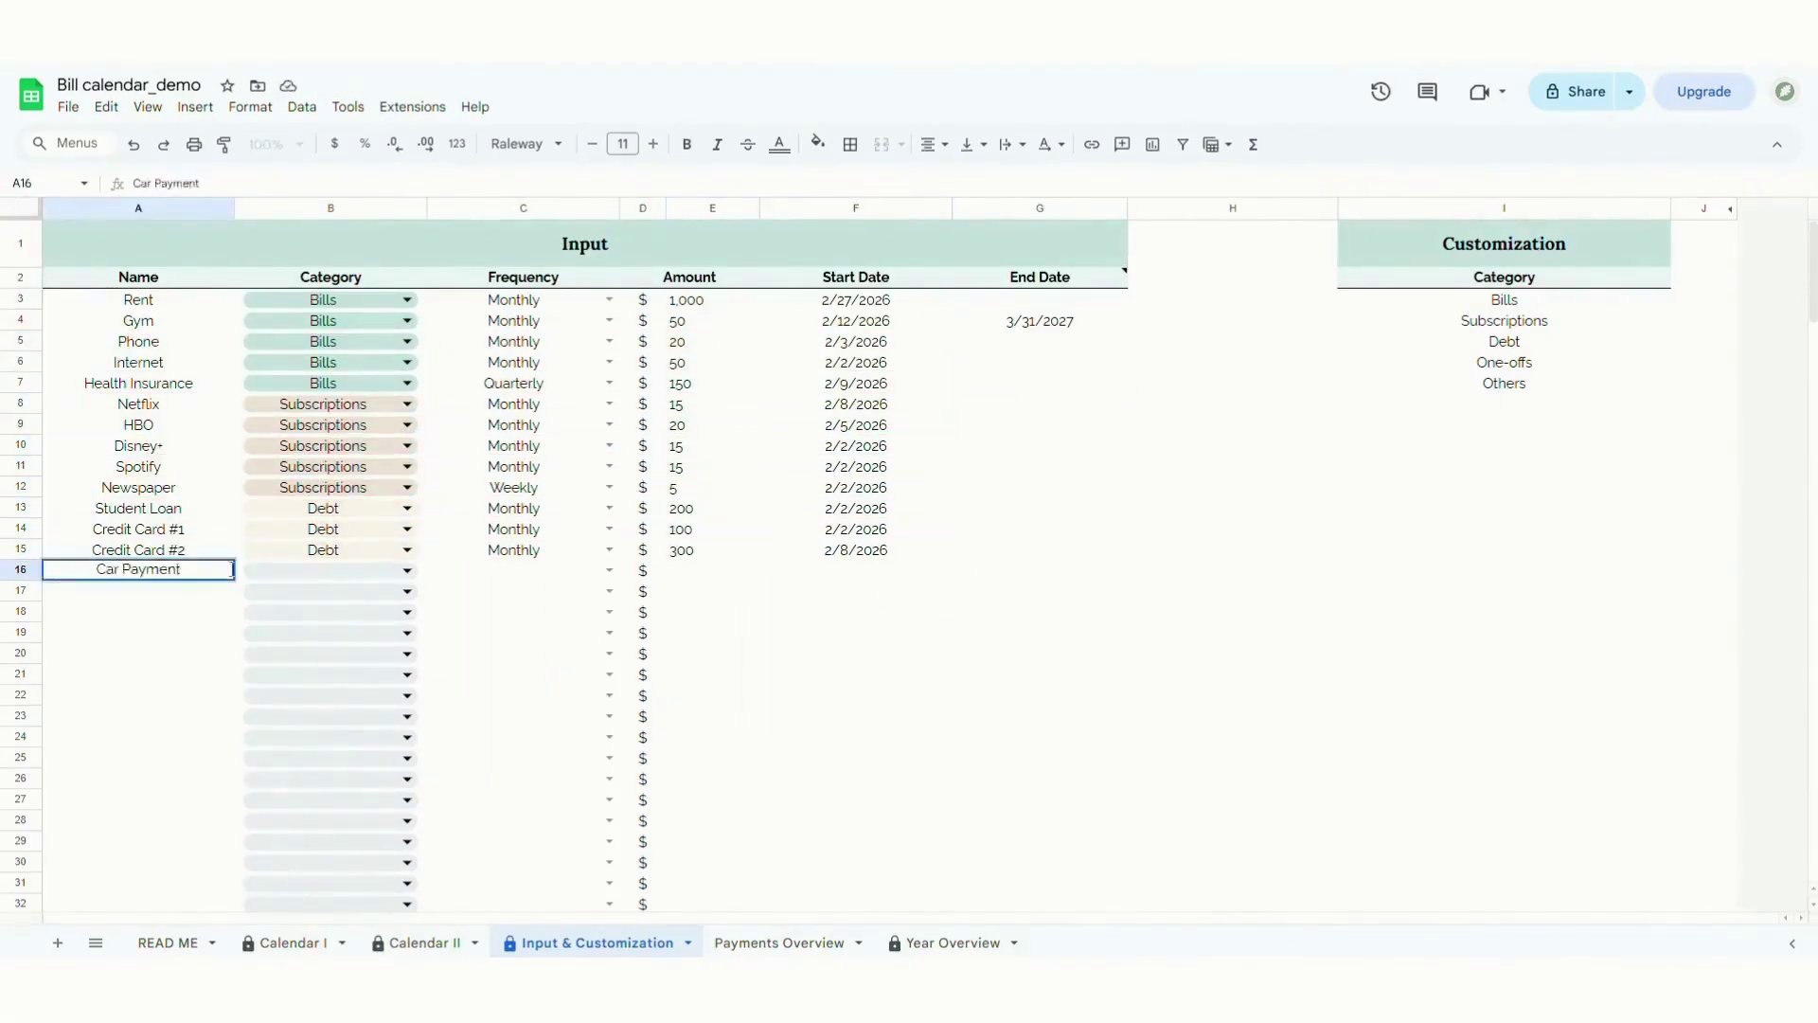
{"action": "type", "text": "WellnessParking fineChild CarePet carePilates"}
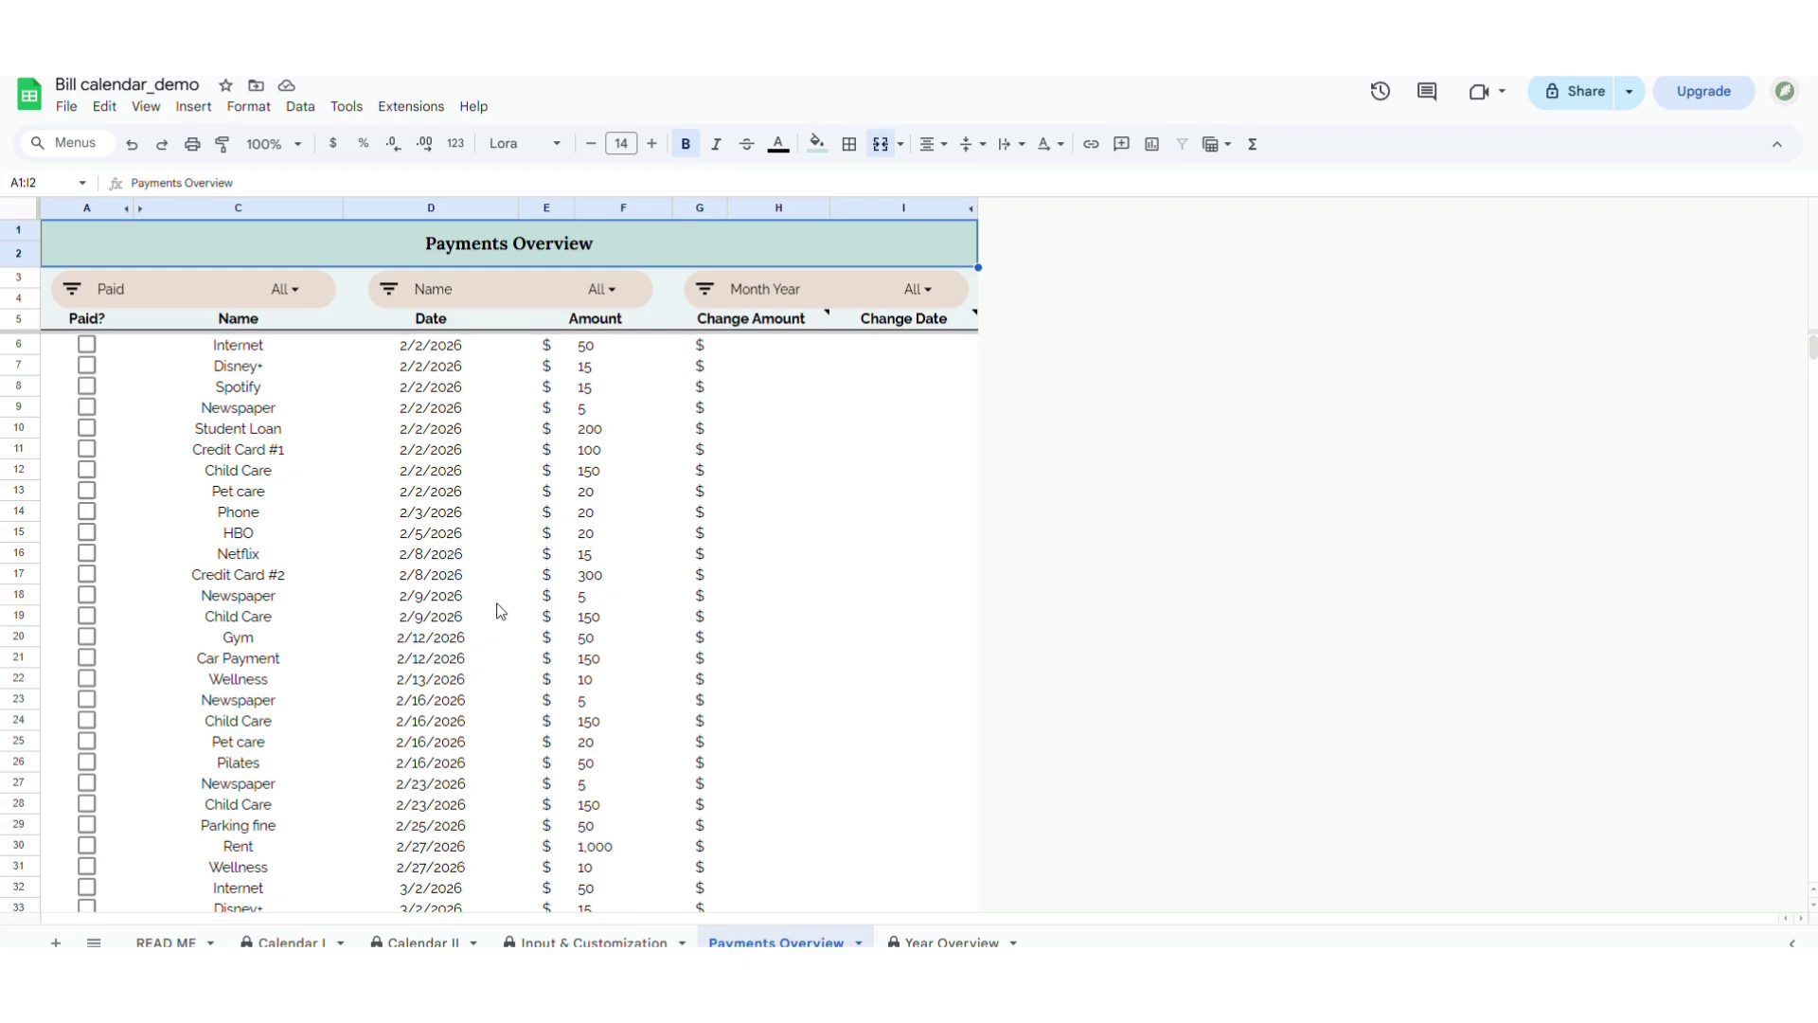
Step: Enter a change amount of 100 for the 2/12/2026 Gym payment in the Payments Overview sheet
{"action": "left_click", "coordinate": [294, 655]}
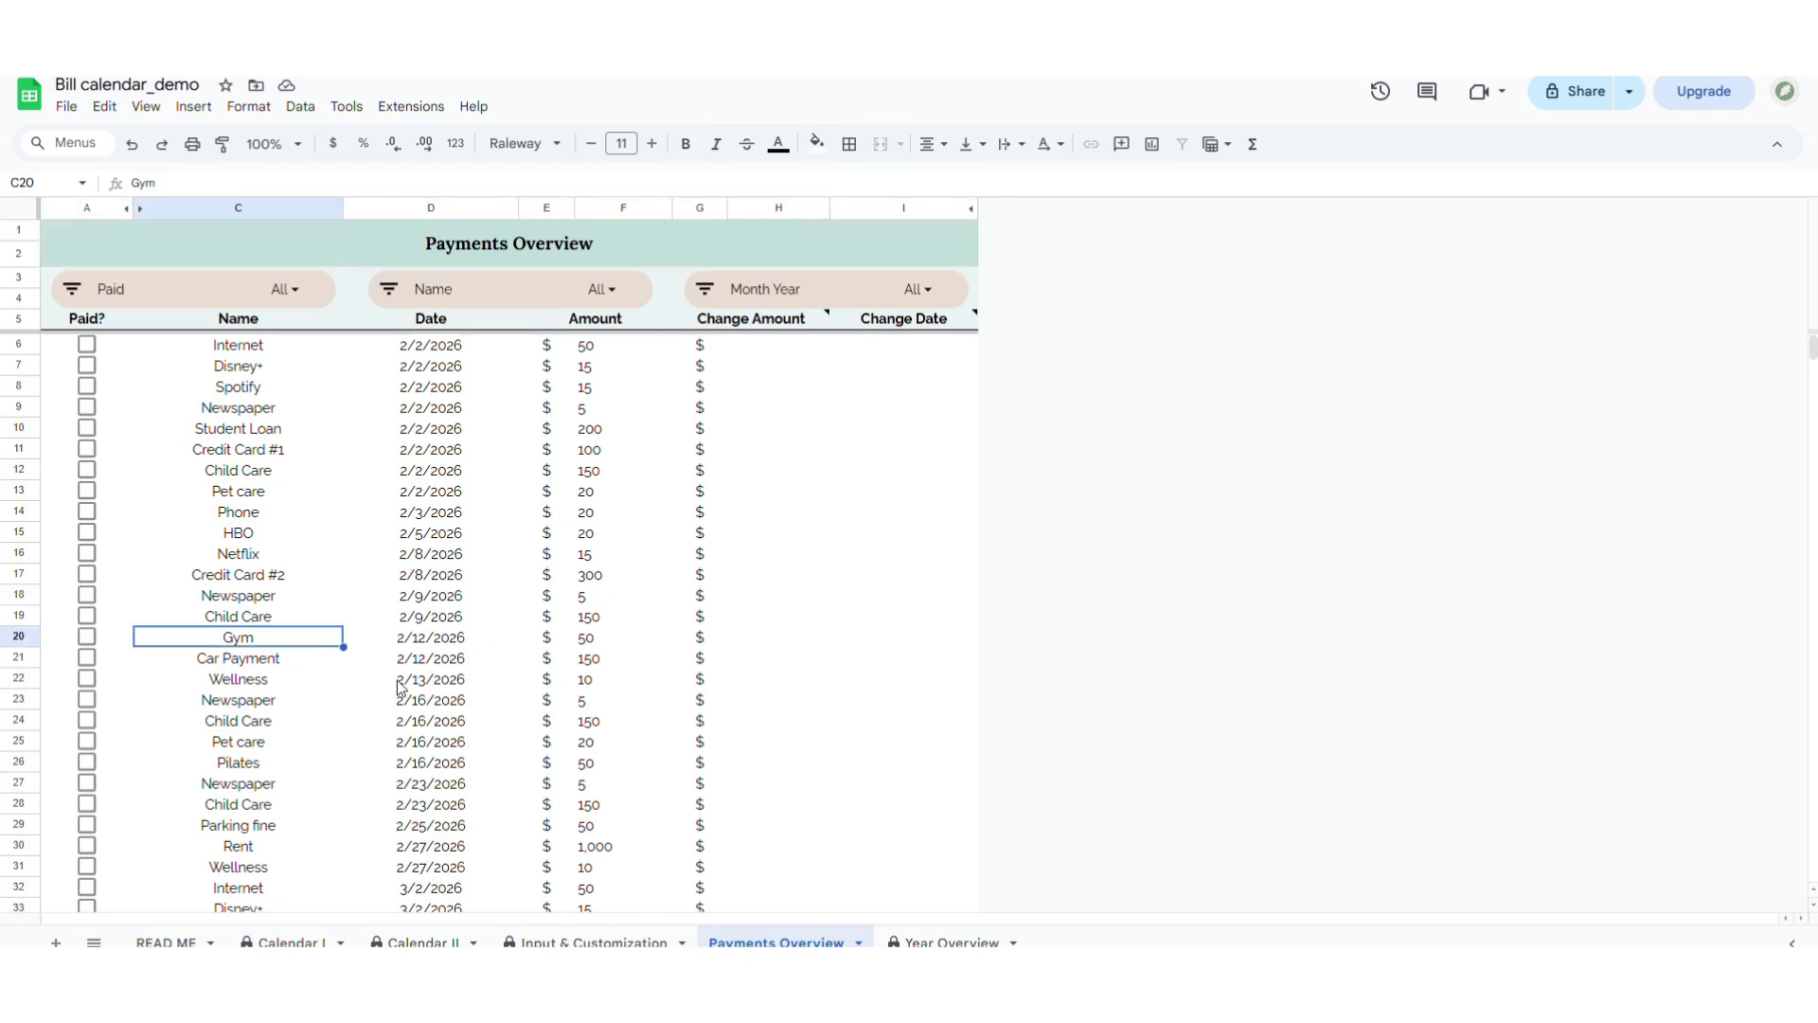
{"action": "key", "text": "Right"}
{"action": "key", "text": "Right"}
{"action": "key", "text": "Right"}
{"action": "key", "text": "Right"}
{"action": "key", "text": "Right"}
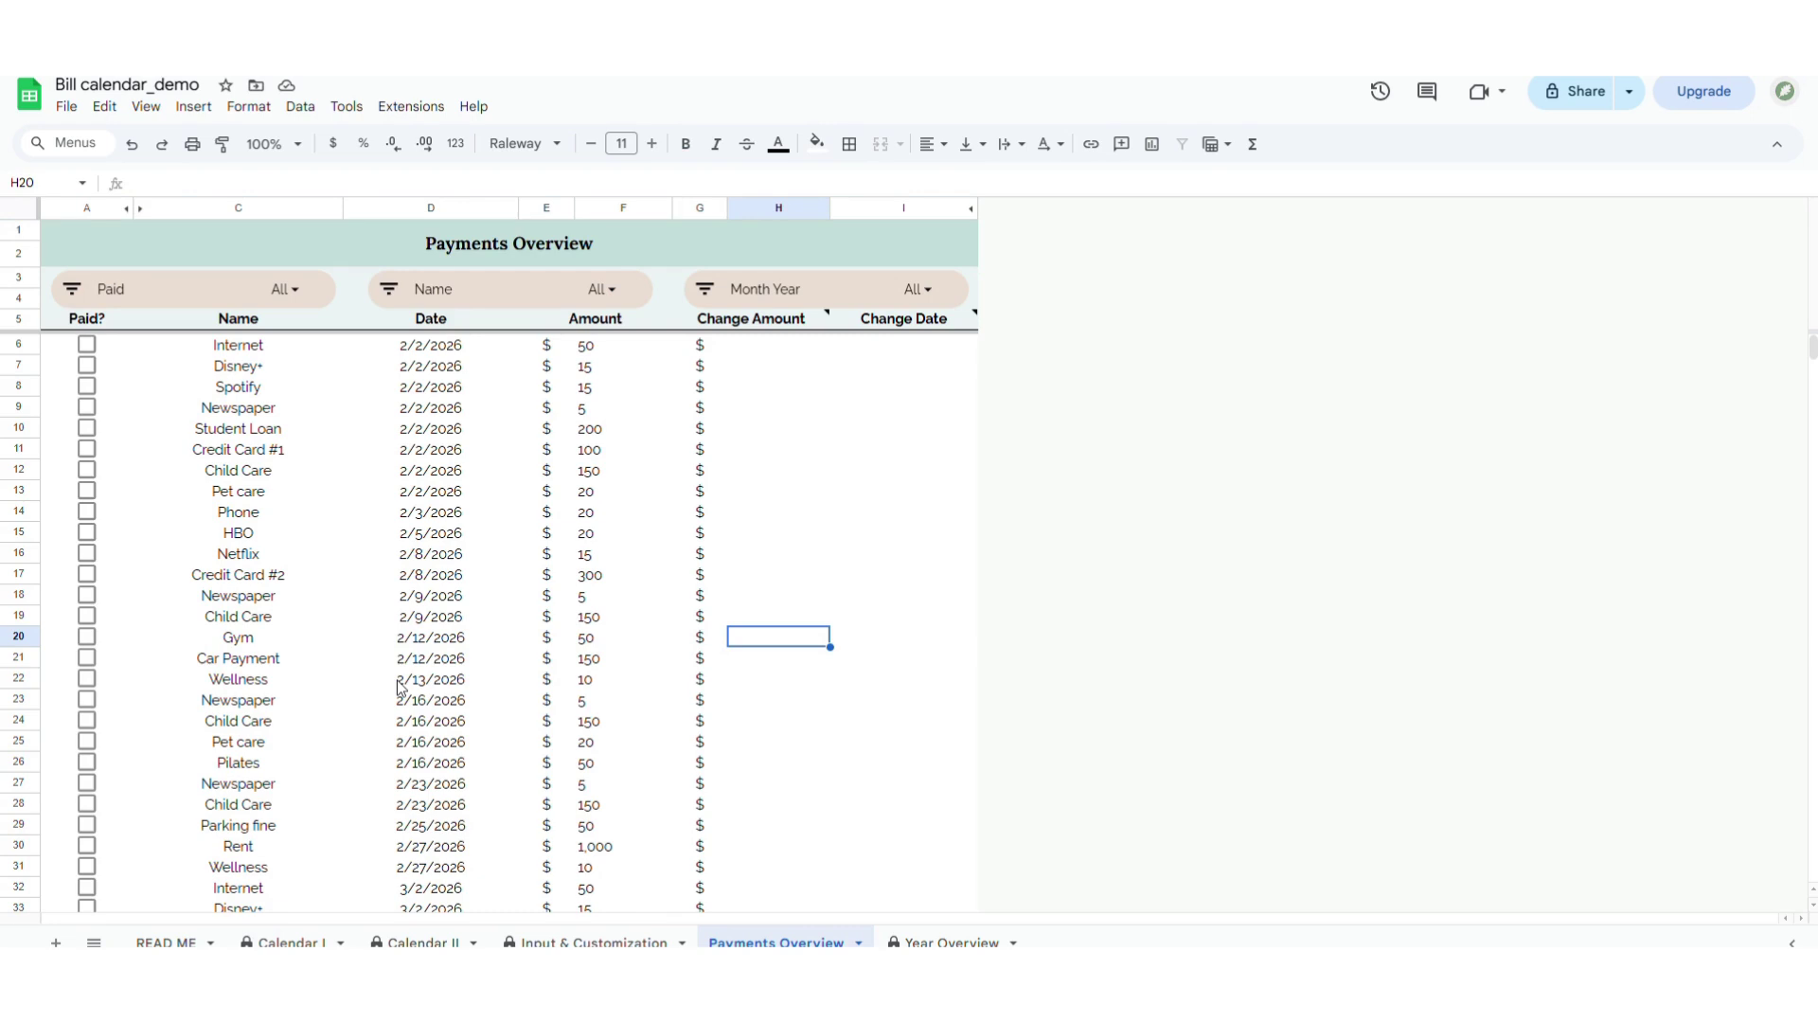
{"action": "type", "text": "100"}
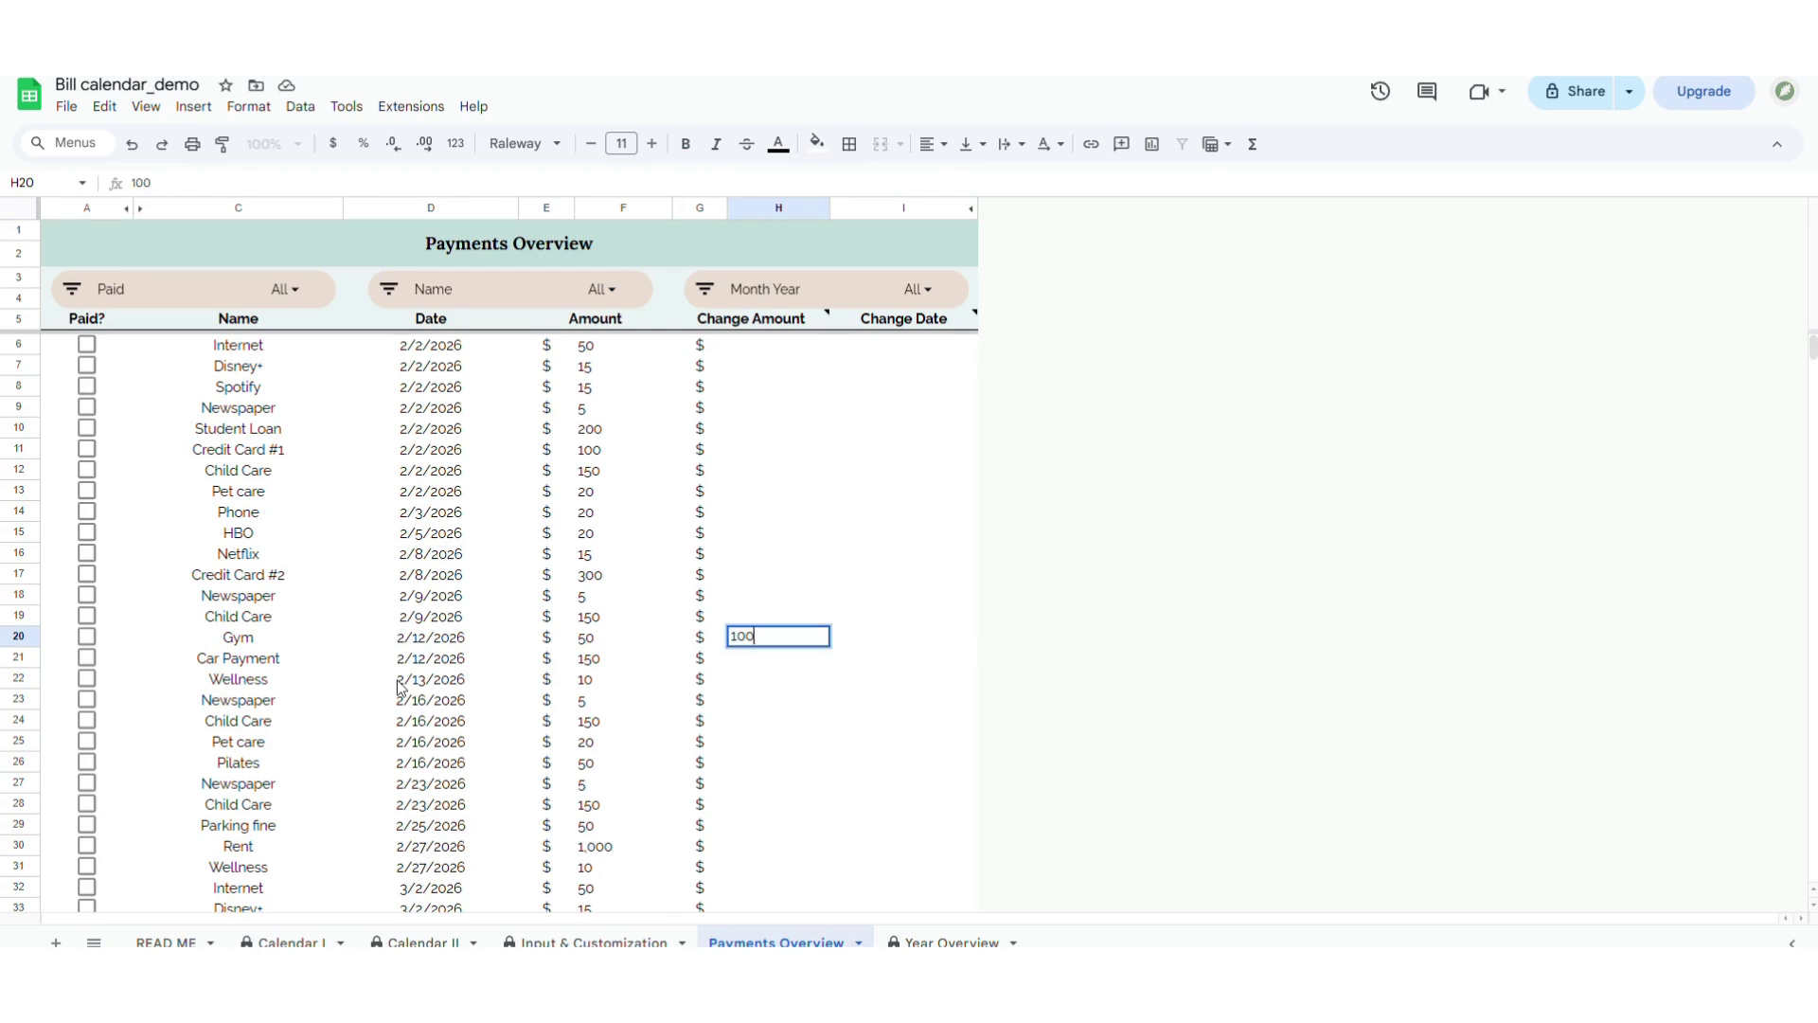
{"action": "key", "text": "Return"}
Step: Set the change date of the 2/12/2026 Gym payment to 2/26/2026
{"action": "key", "text": "Up"}
{"action": "key", "text": "Right"}
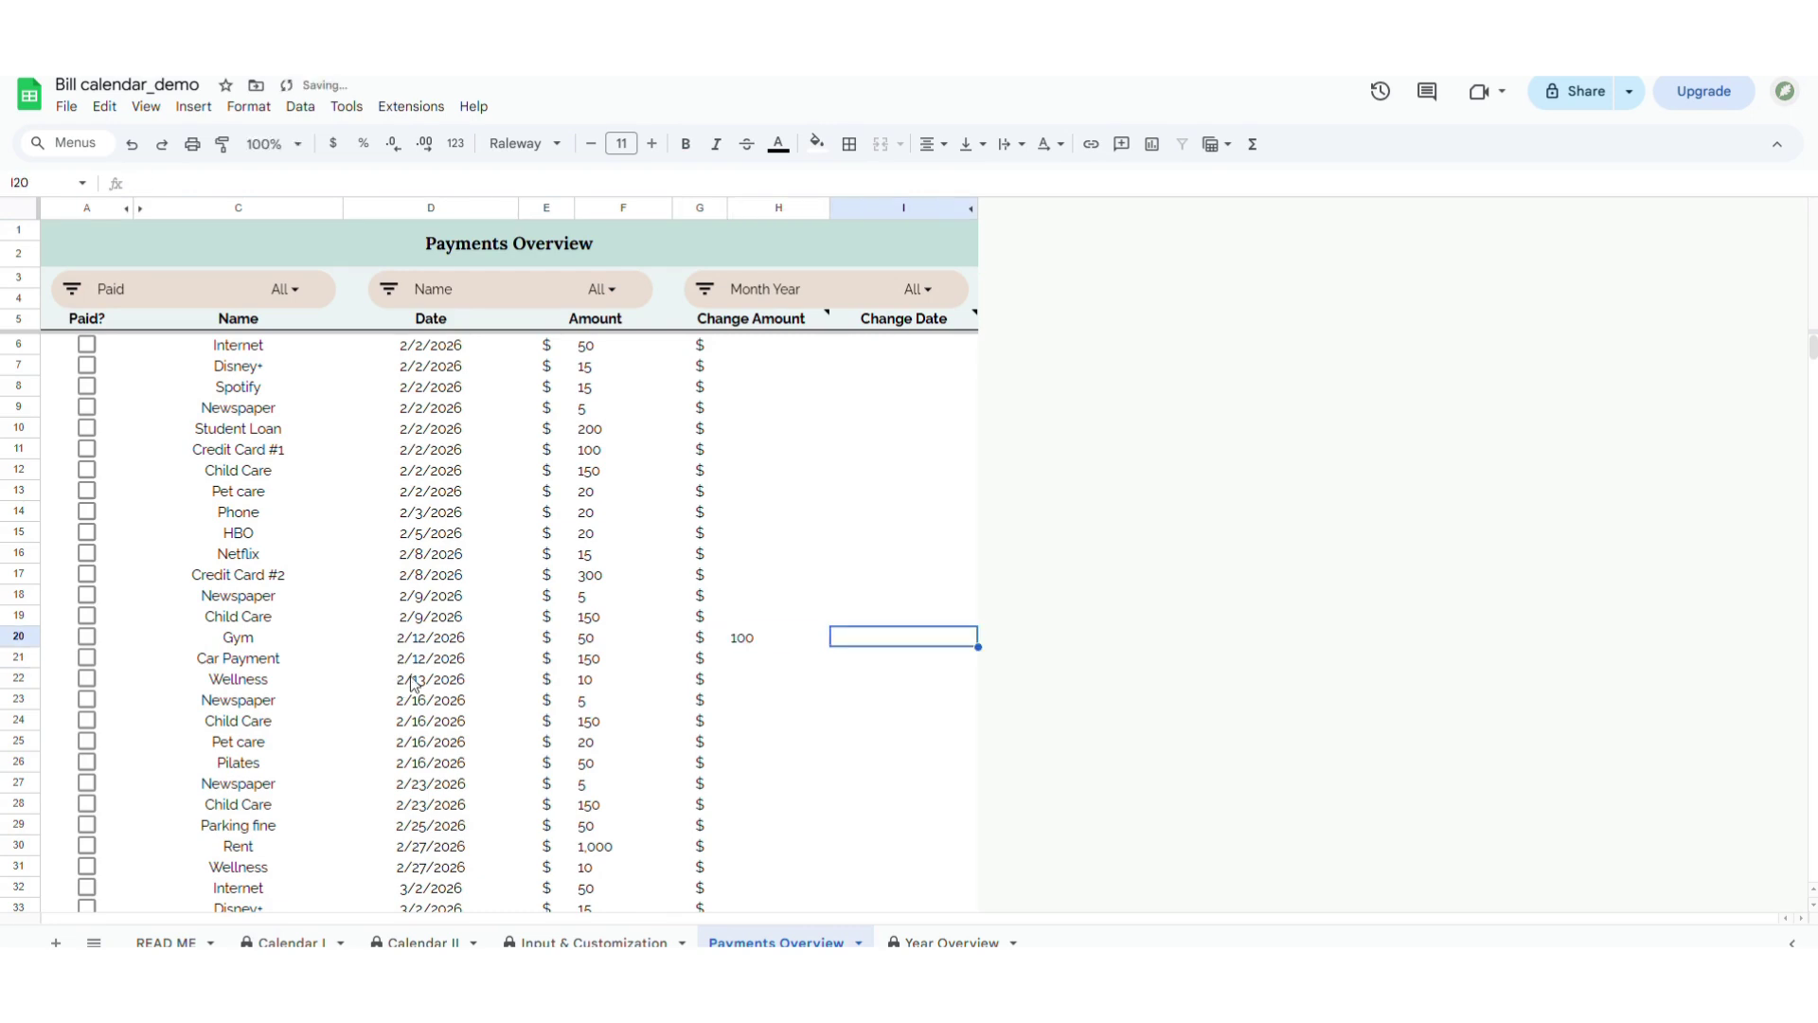
{"action": "double_click", "coordinate": [910, 637]}
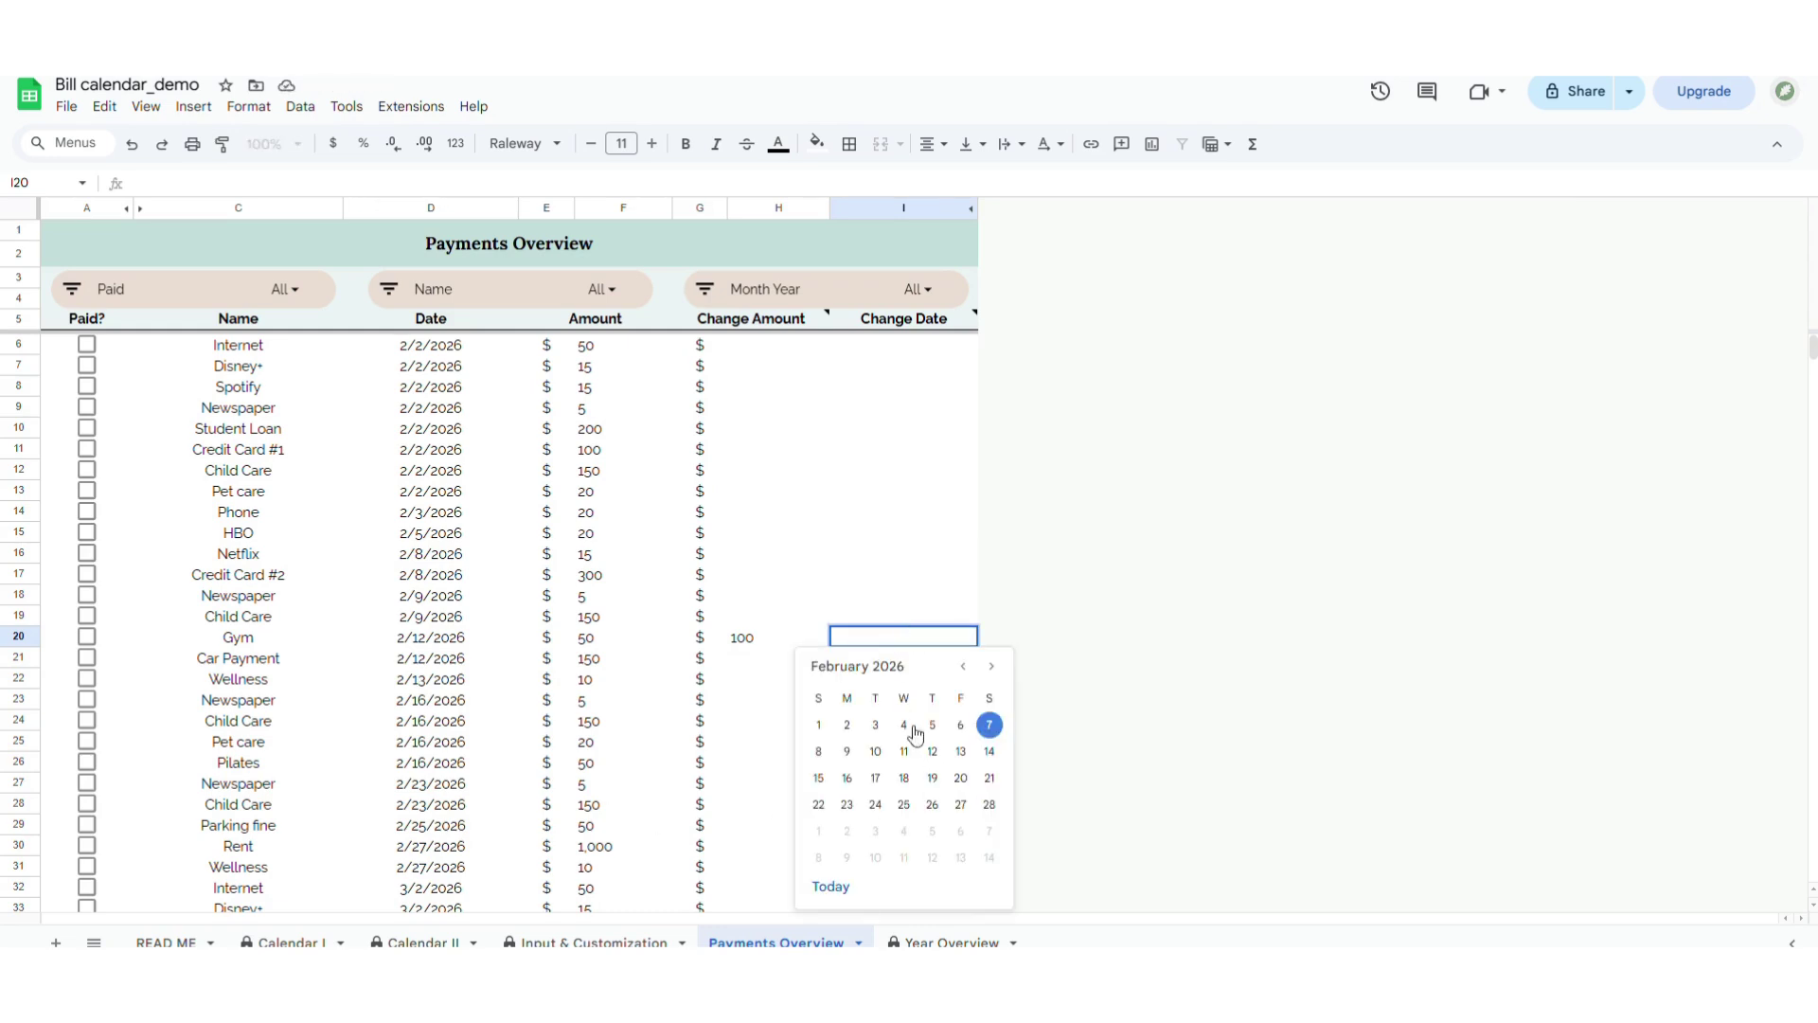
{"action": "left_click", "coordinate": [933, 804]}
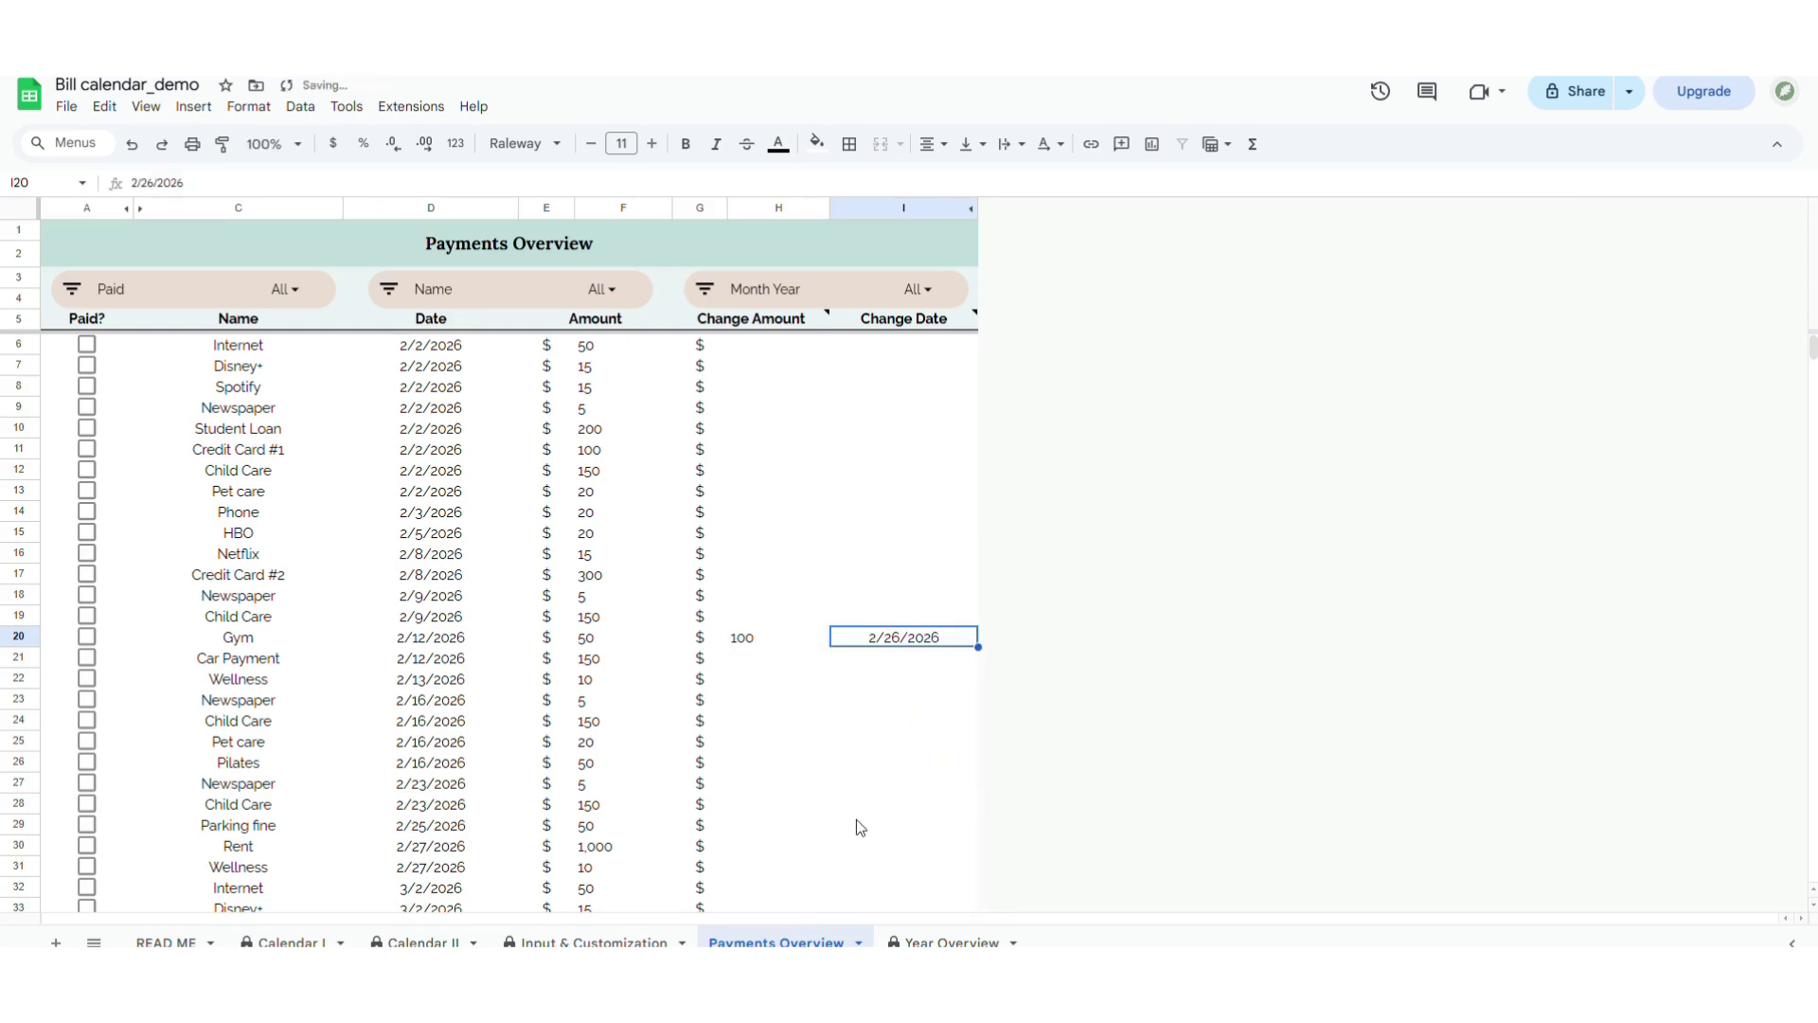
{"action": "left_click", "coordinate": [819, 709]}
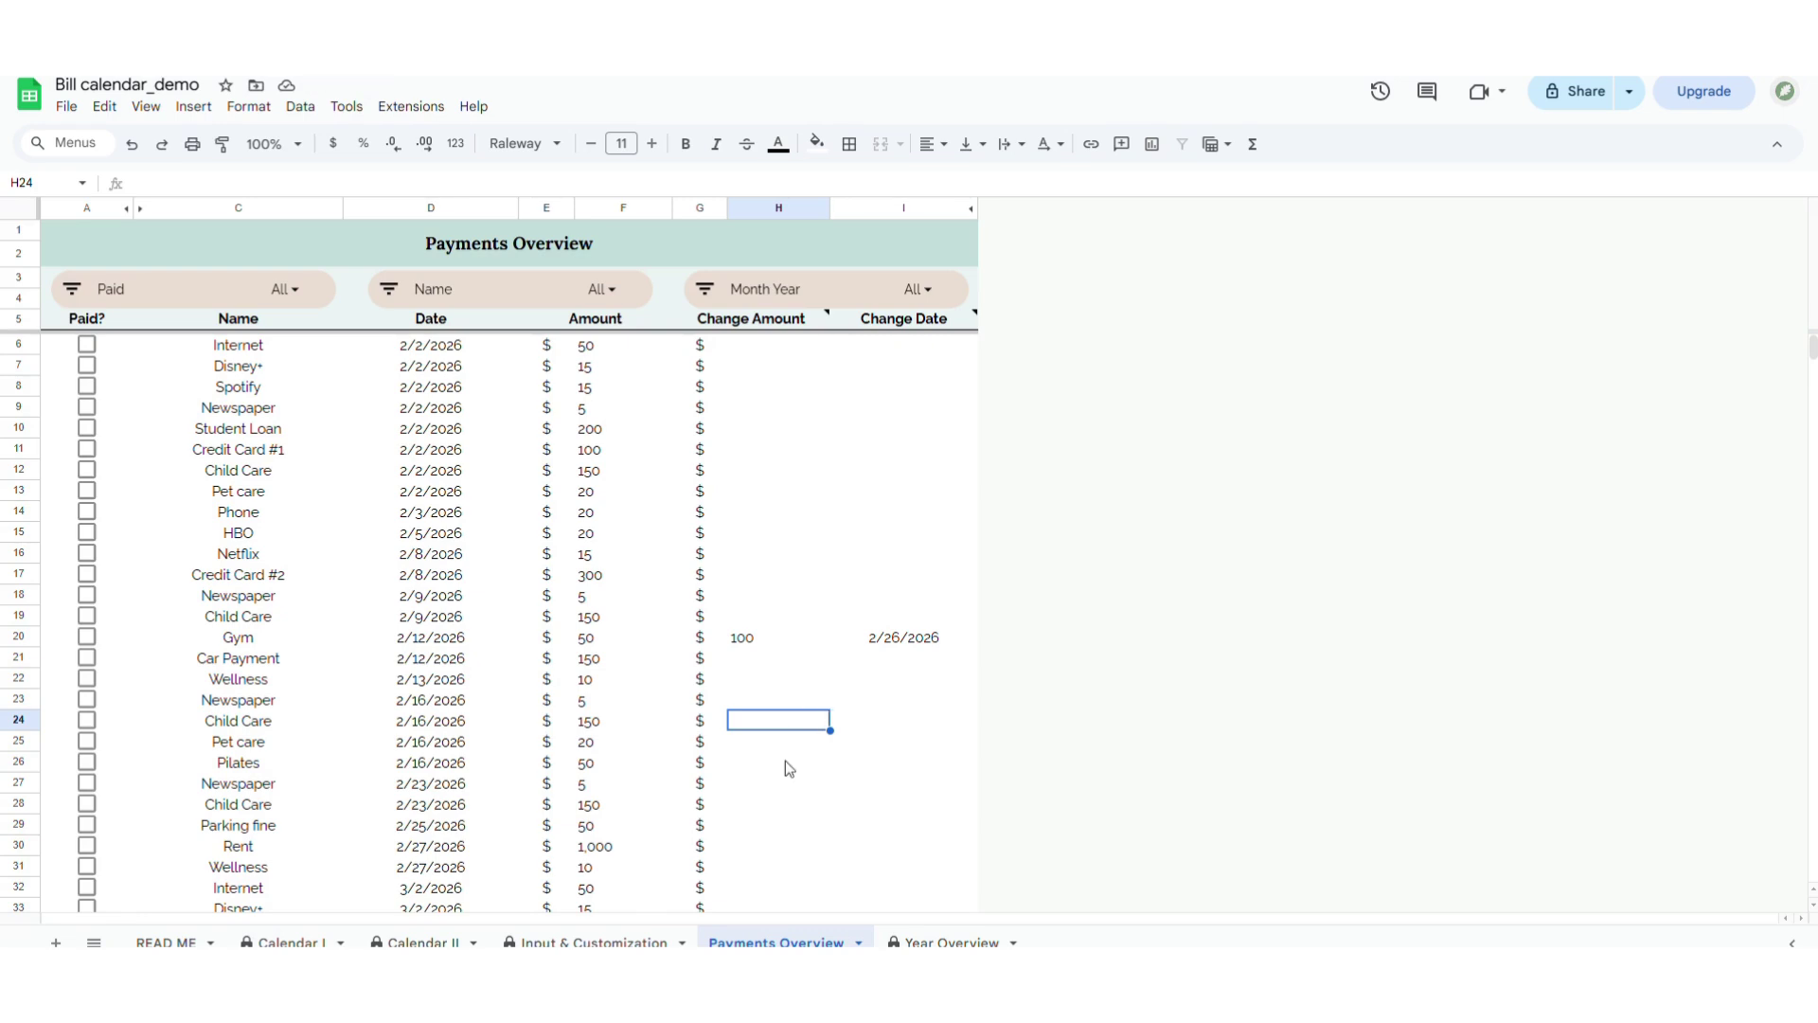
Step: Mark the first ten payments as paid, from Internet on 2/2/2026 through HBO on 2/5/2026
{"action": "left_click", "coordinate": [87, 348]}
{"action": "left_click", "coordinate": [86, 370]}
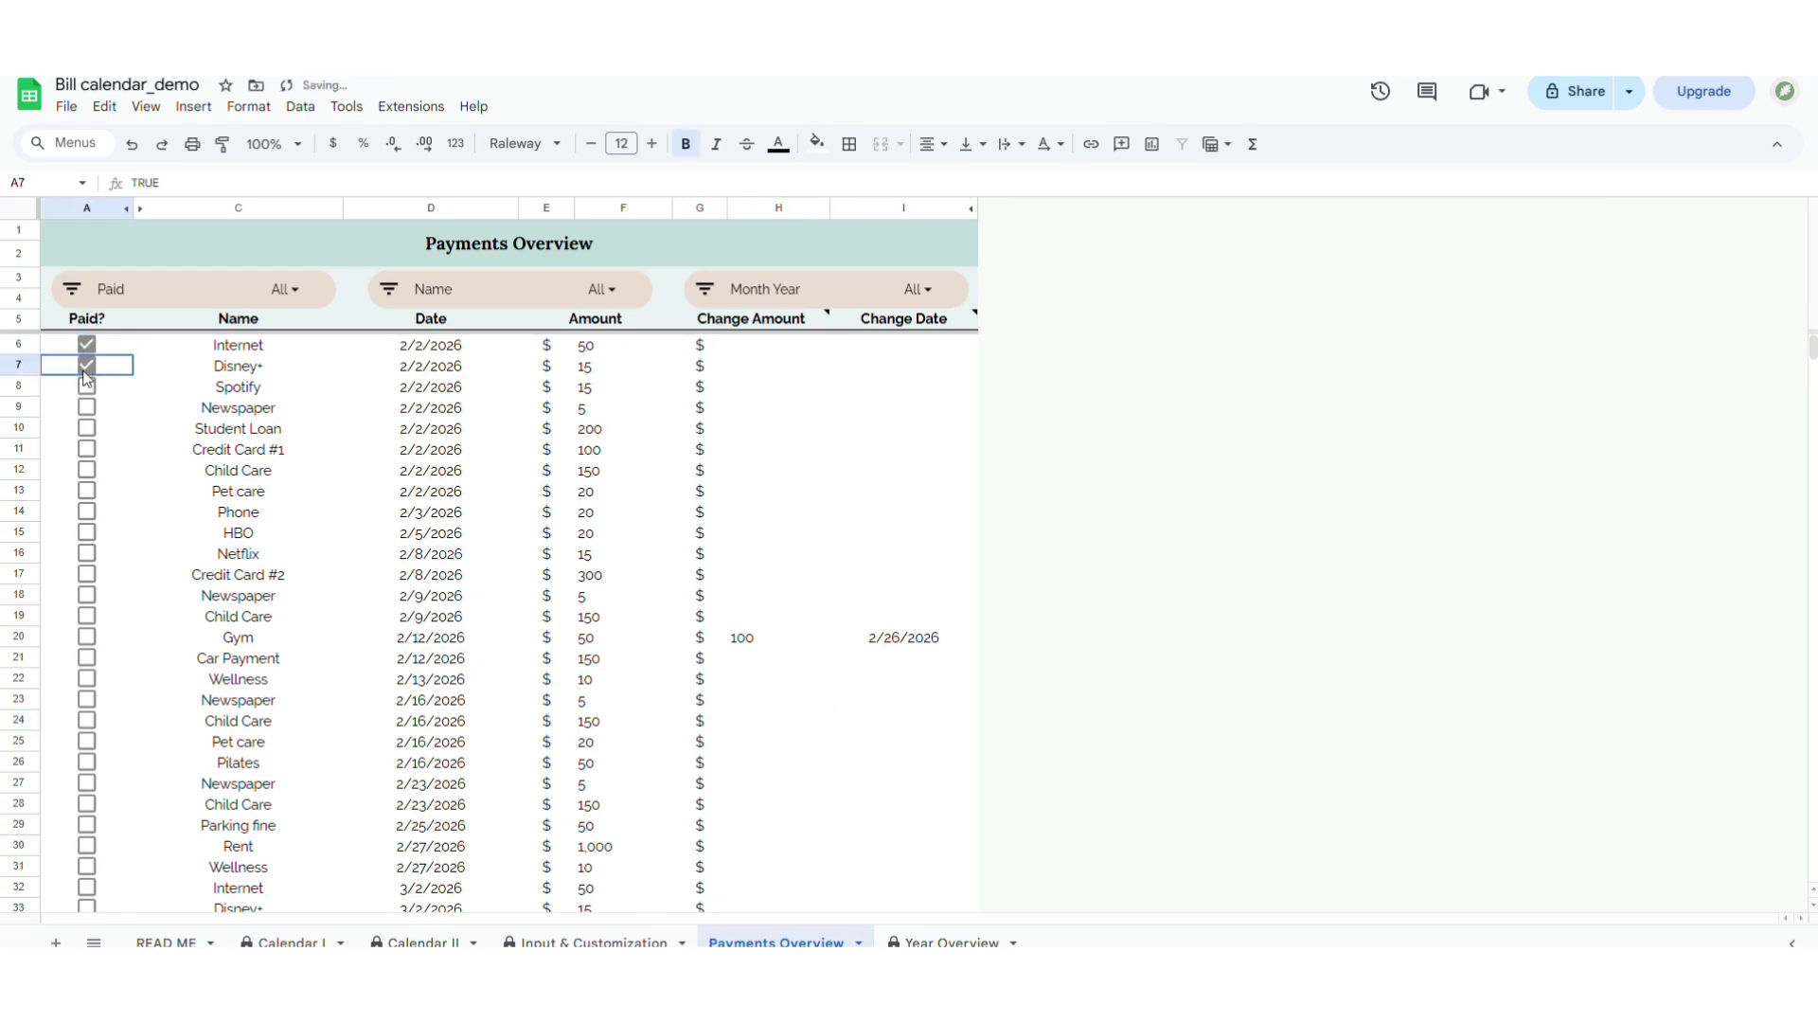
{"action": "left_click", "coordinate": [86, 389]}
{"action": "left_click", "coordinate": [87, 408]}
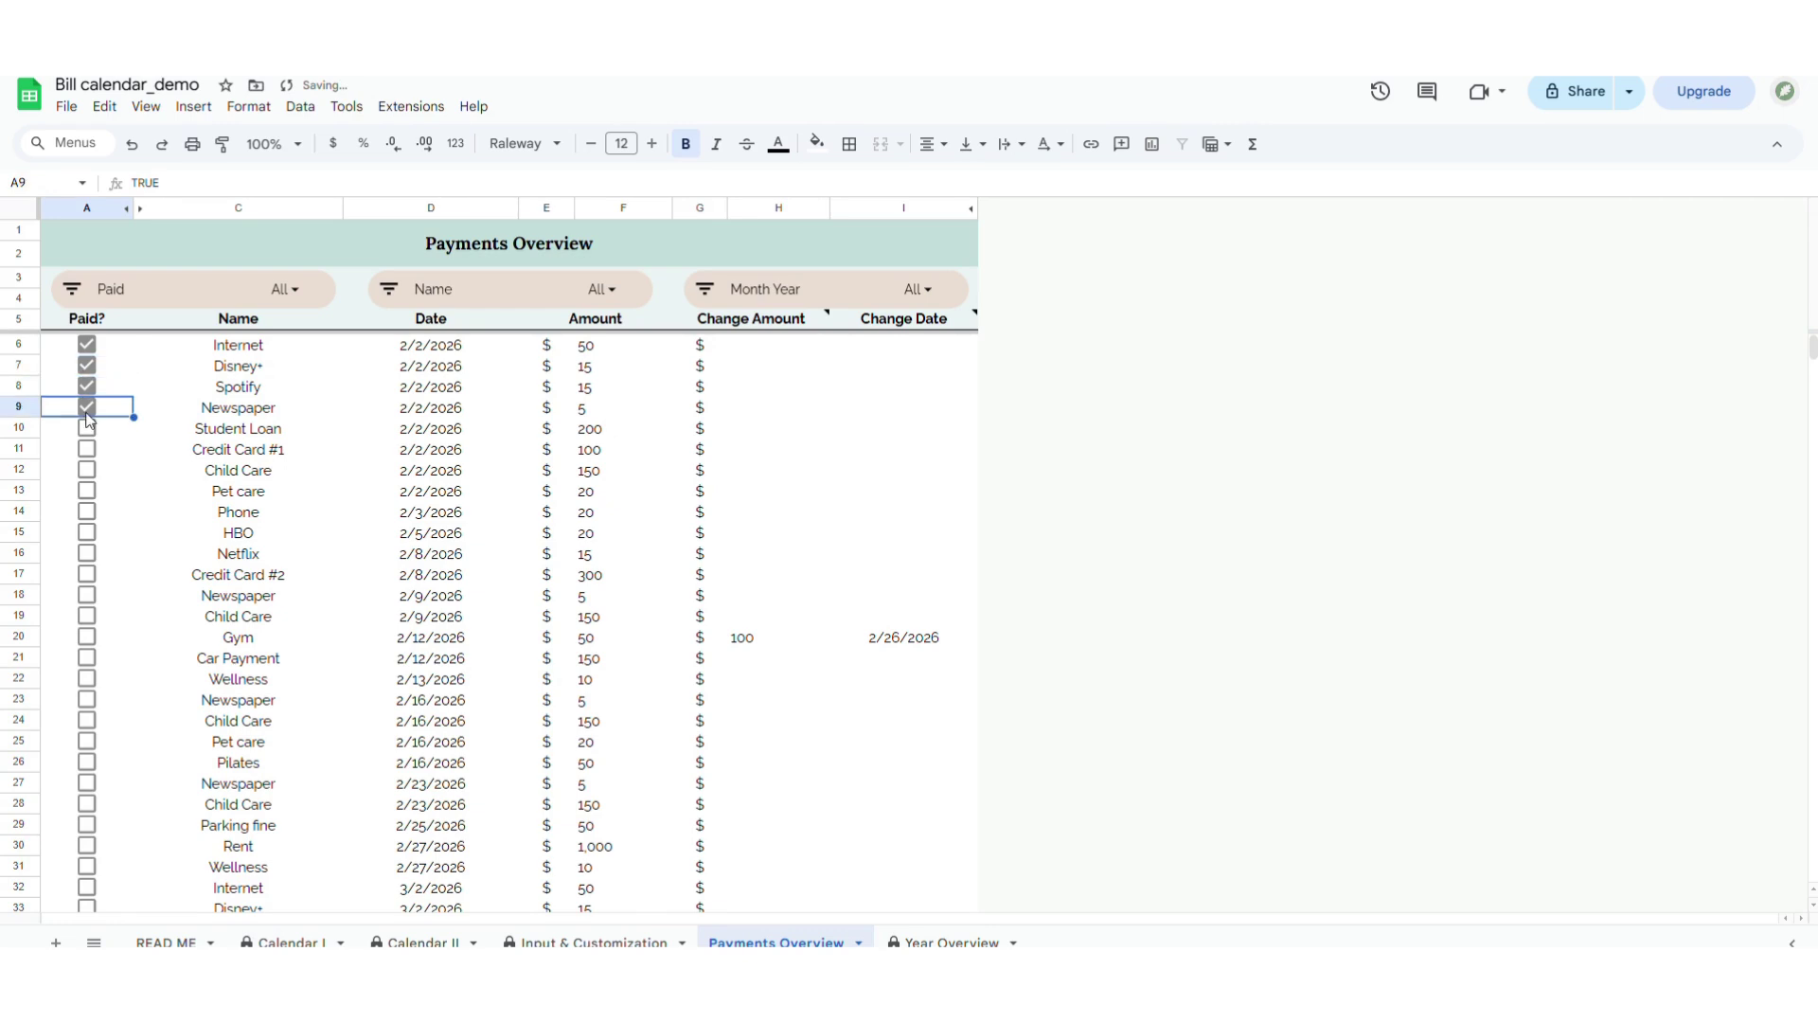
{"action": "left_click", "coordinate": [87, 429]}
{"action": "left_click", "coordinate": [86, 450]}
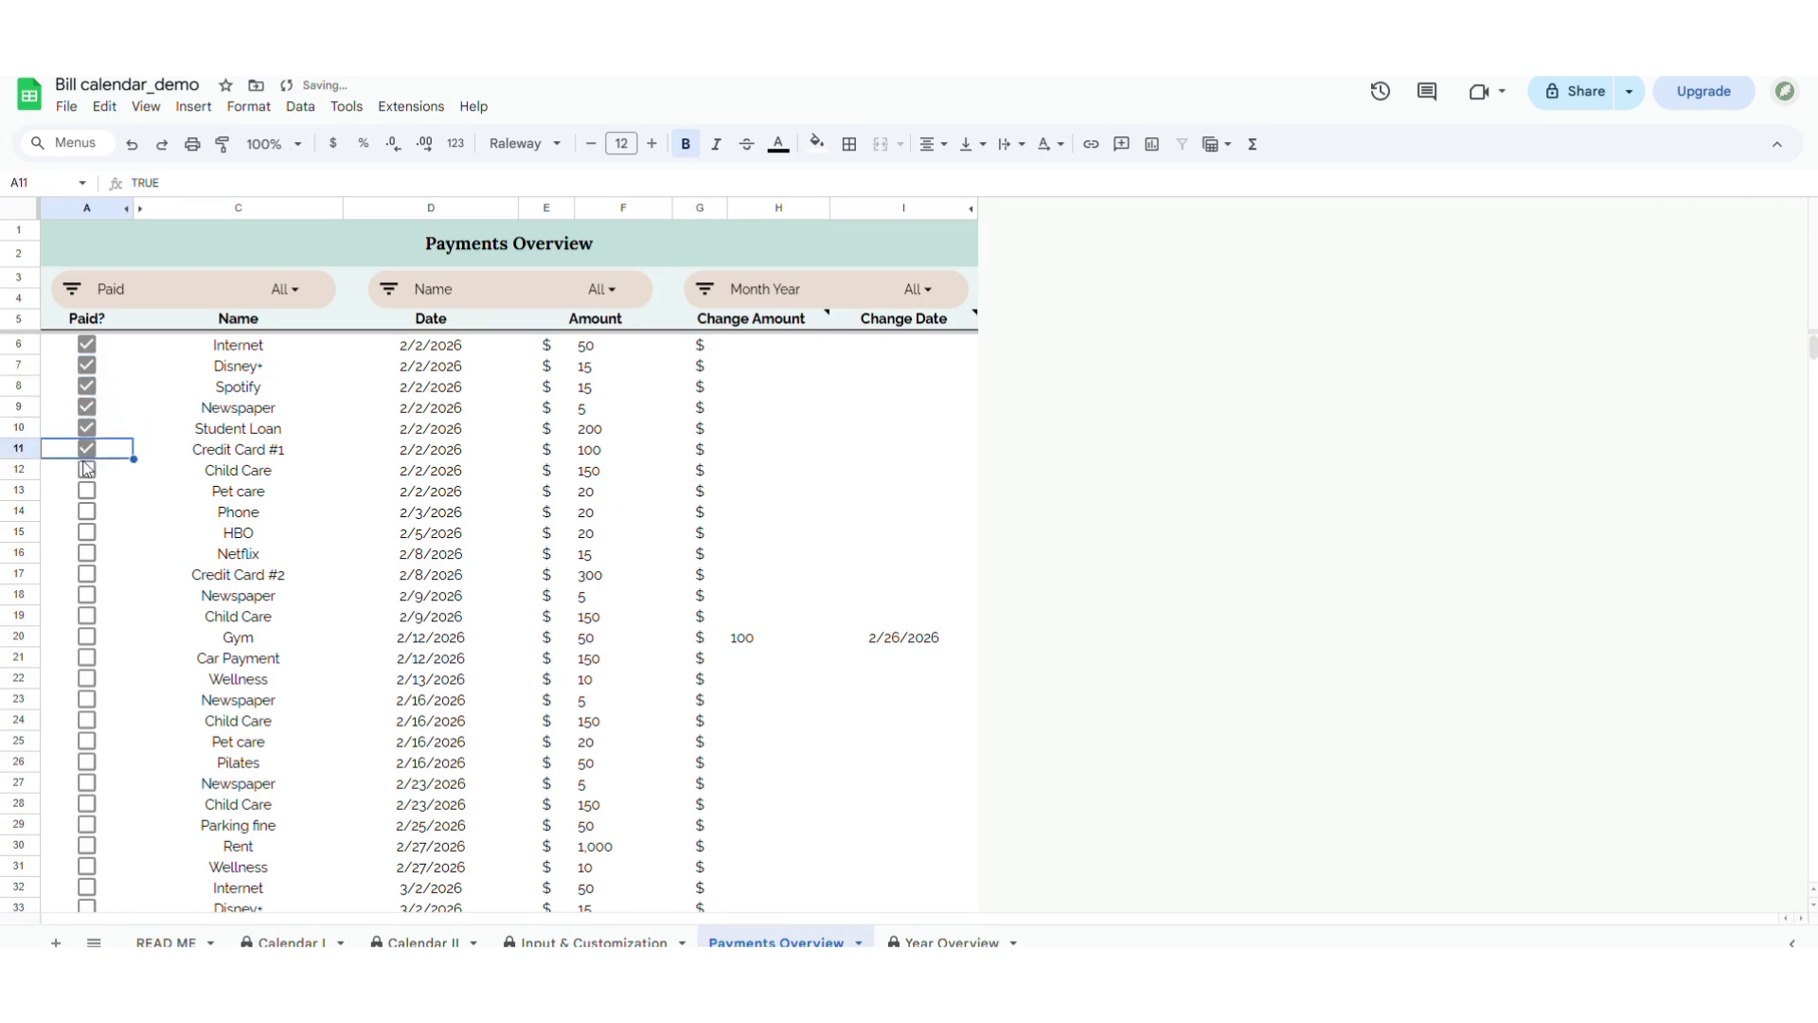
{"action": "left_click", "coordinate": [86, 471]}
{"action": "left_click", "coordinate": [88, 492]}
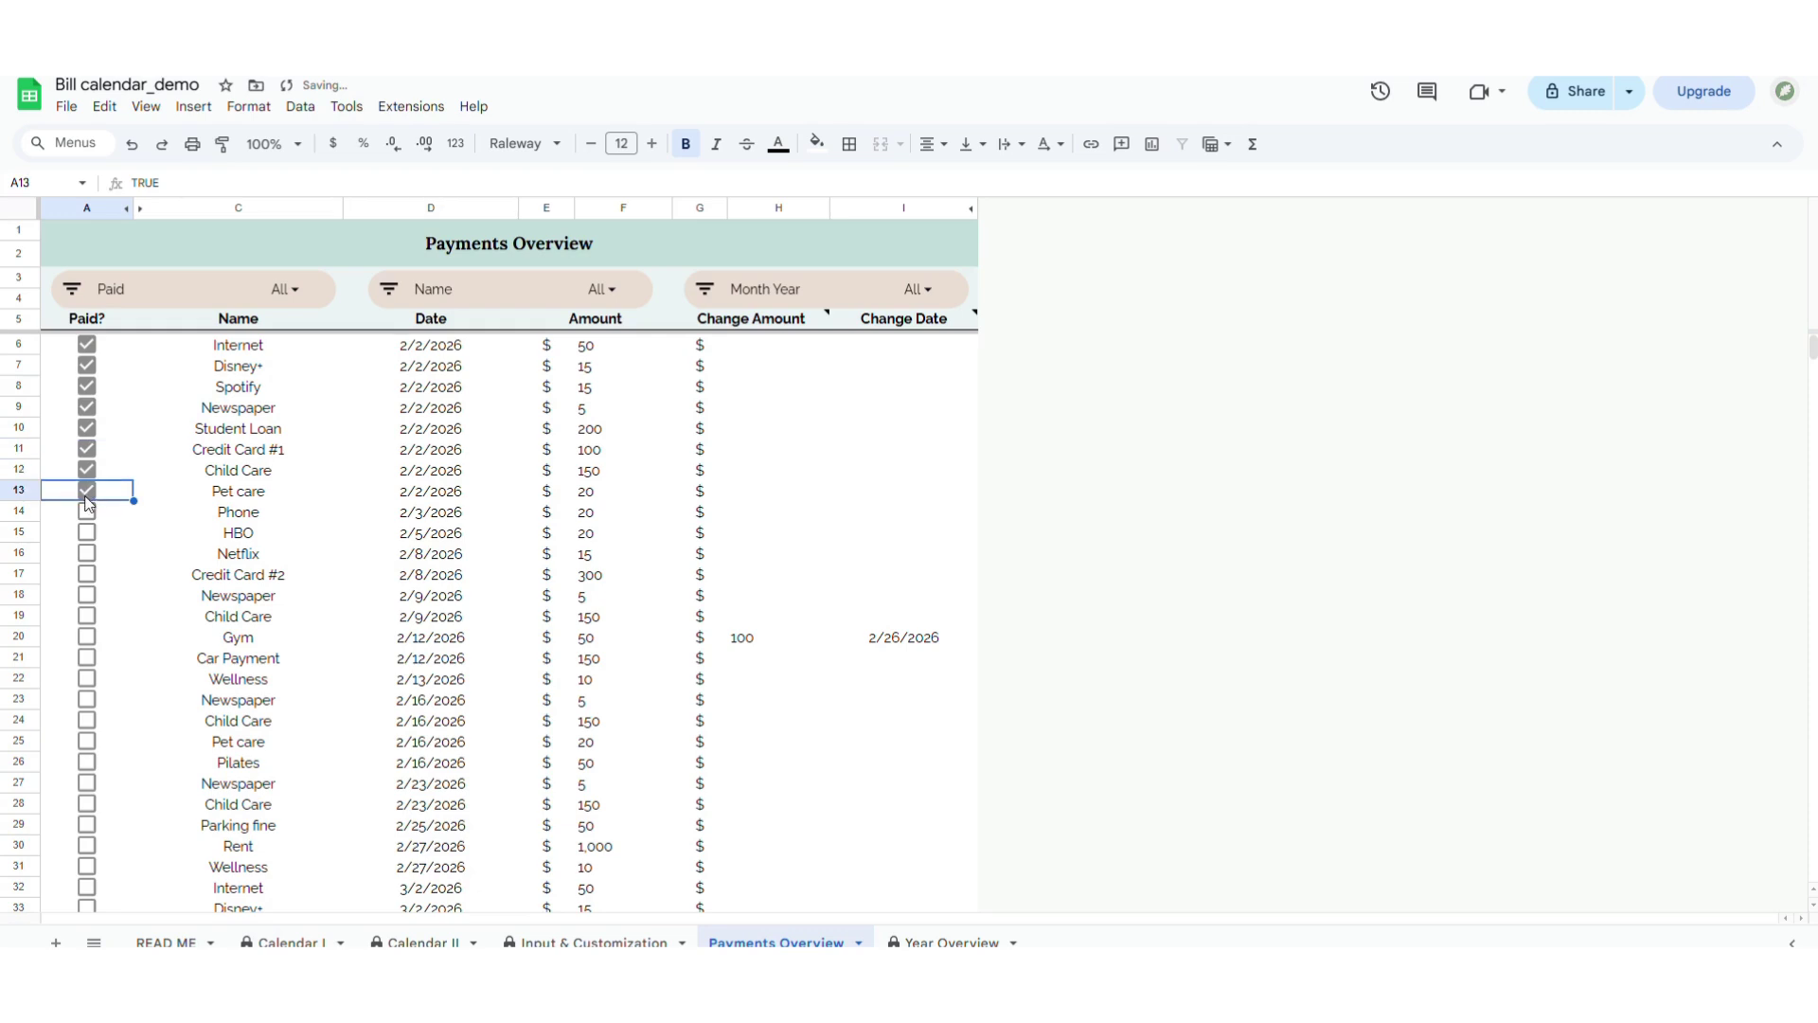
{"action": "left_click", "coordinate": [86, 512]}
{"action": "left_click", "coordinate": [87, 534]}
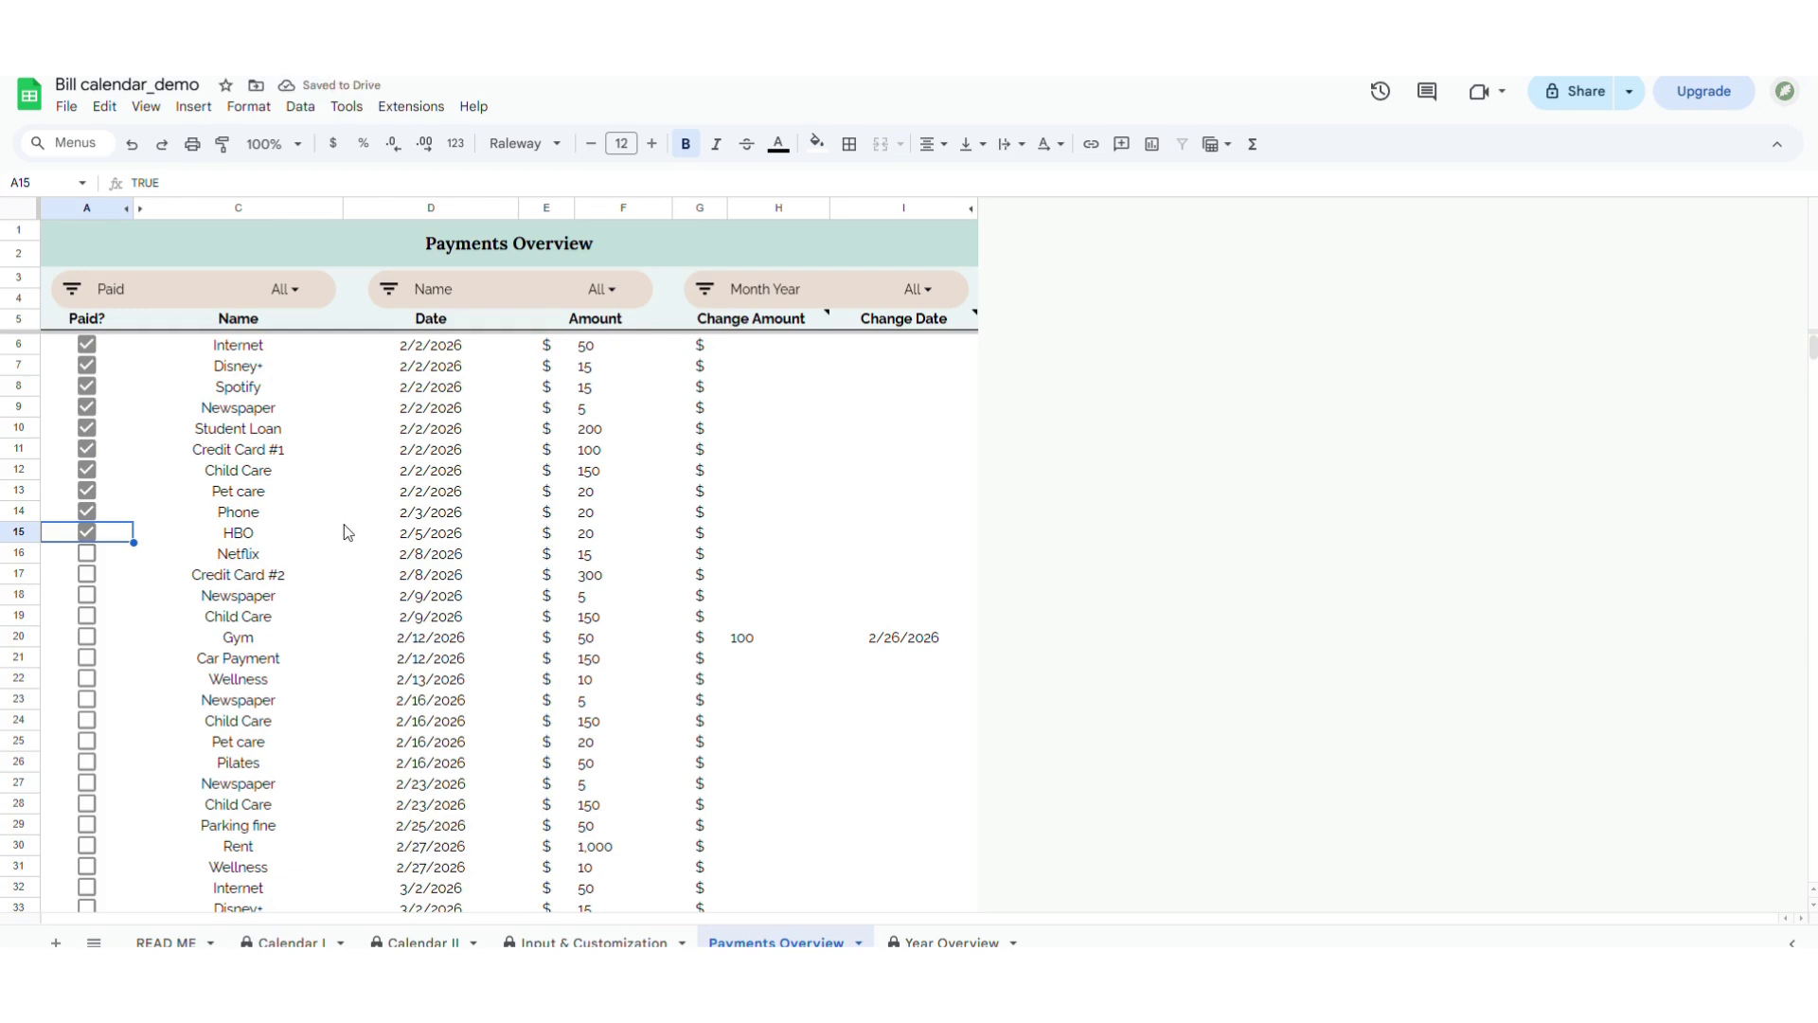
Step: Filter the Payments Overview list by Name to show only the Child Care payments
{"action": "left_click", "coordinate": [523, 301]}
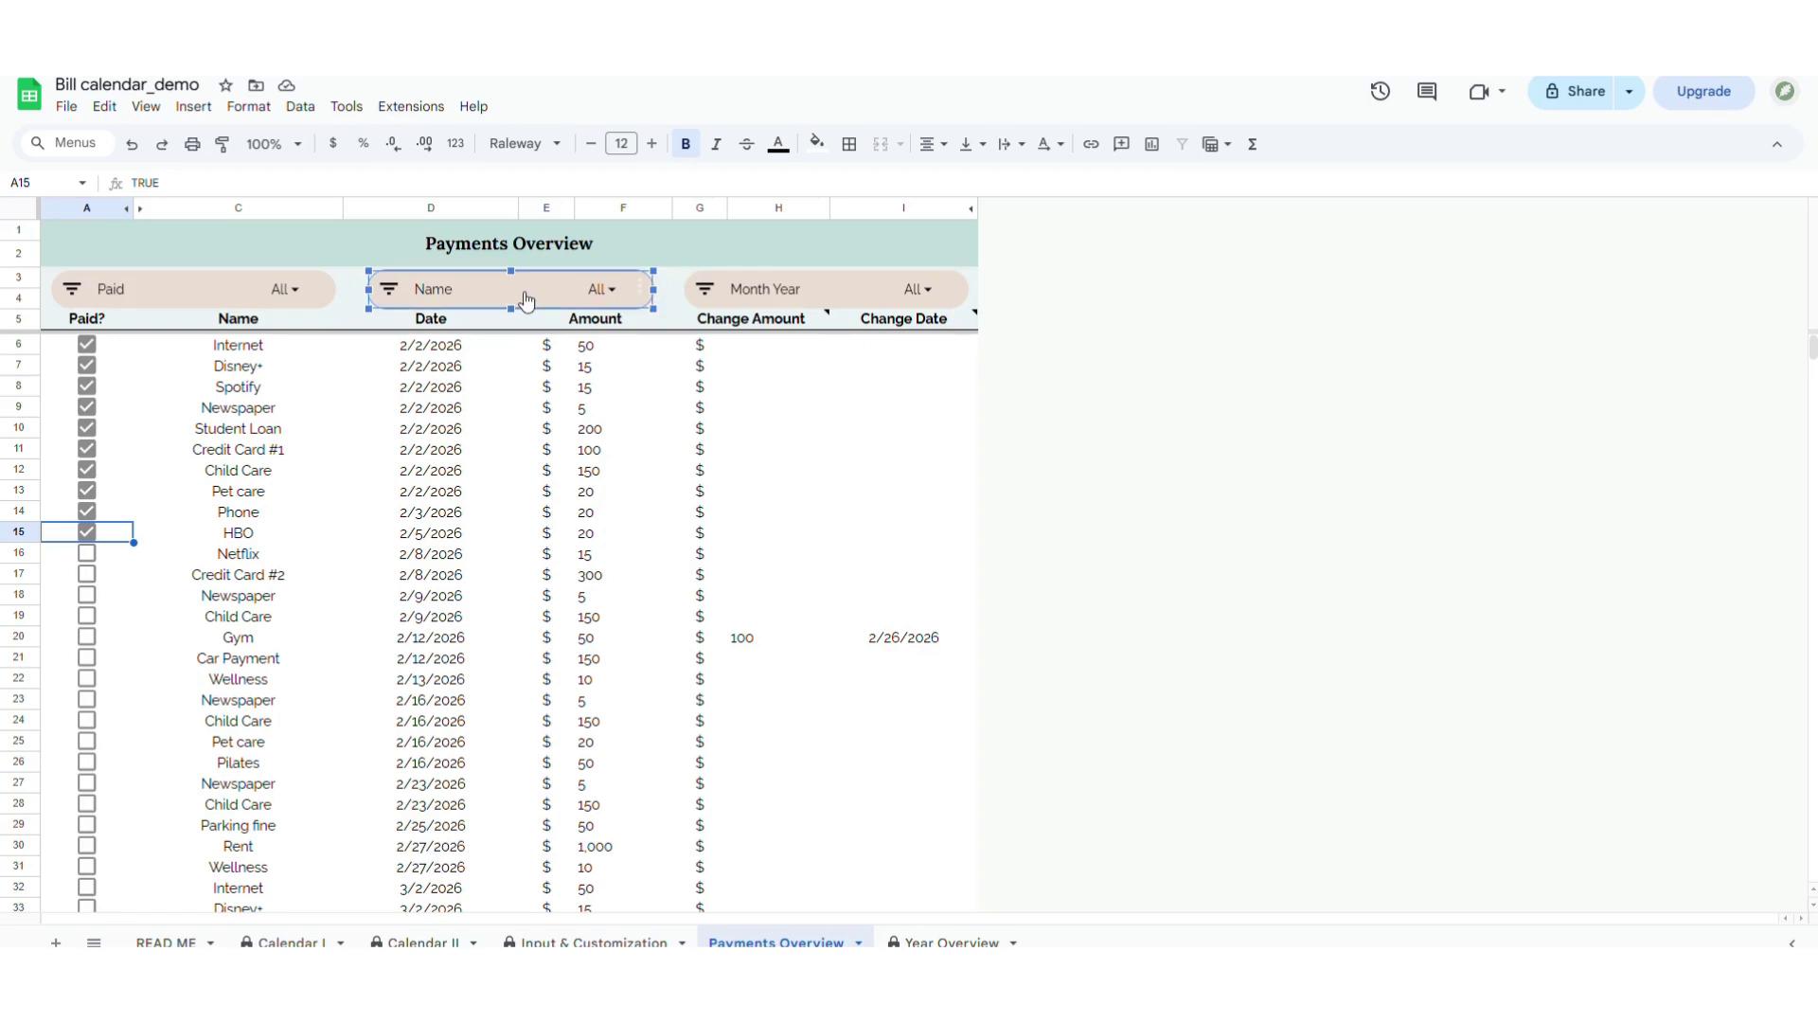
{"action": "left_click", "coordinate": [600, 289]}
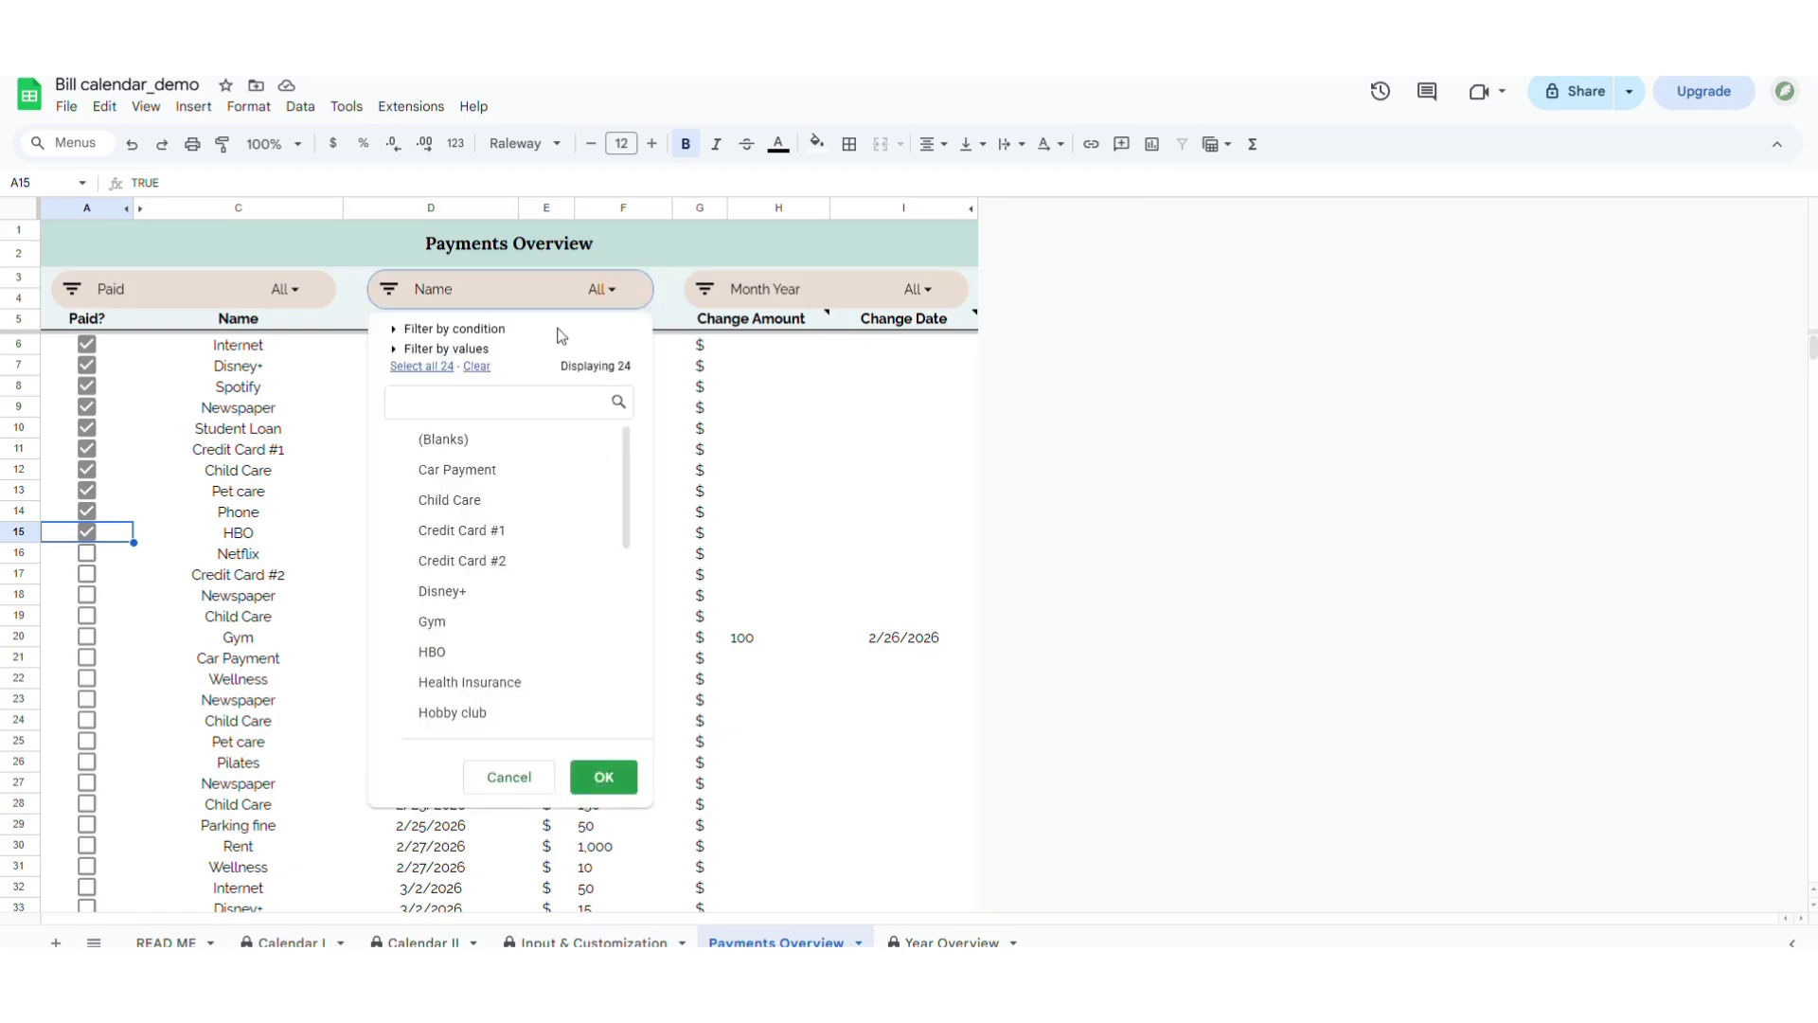
{"action": "left_click_drag", "start_coordinate": [627, 495], "coordinate": [627, 505]}
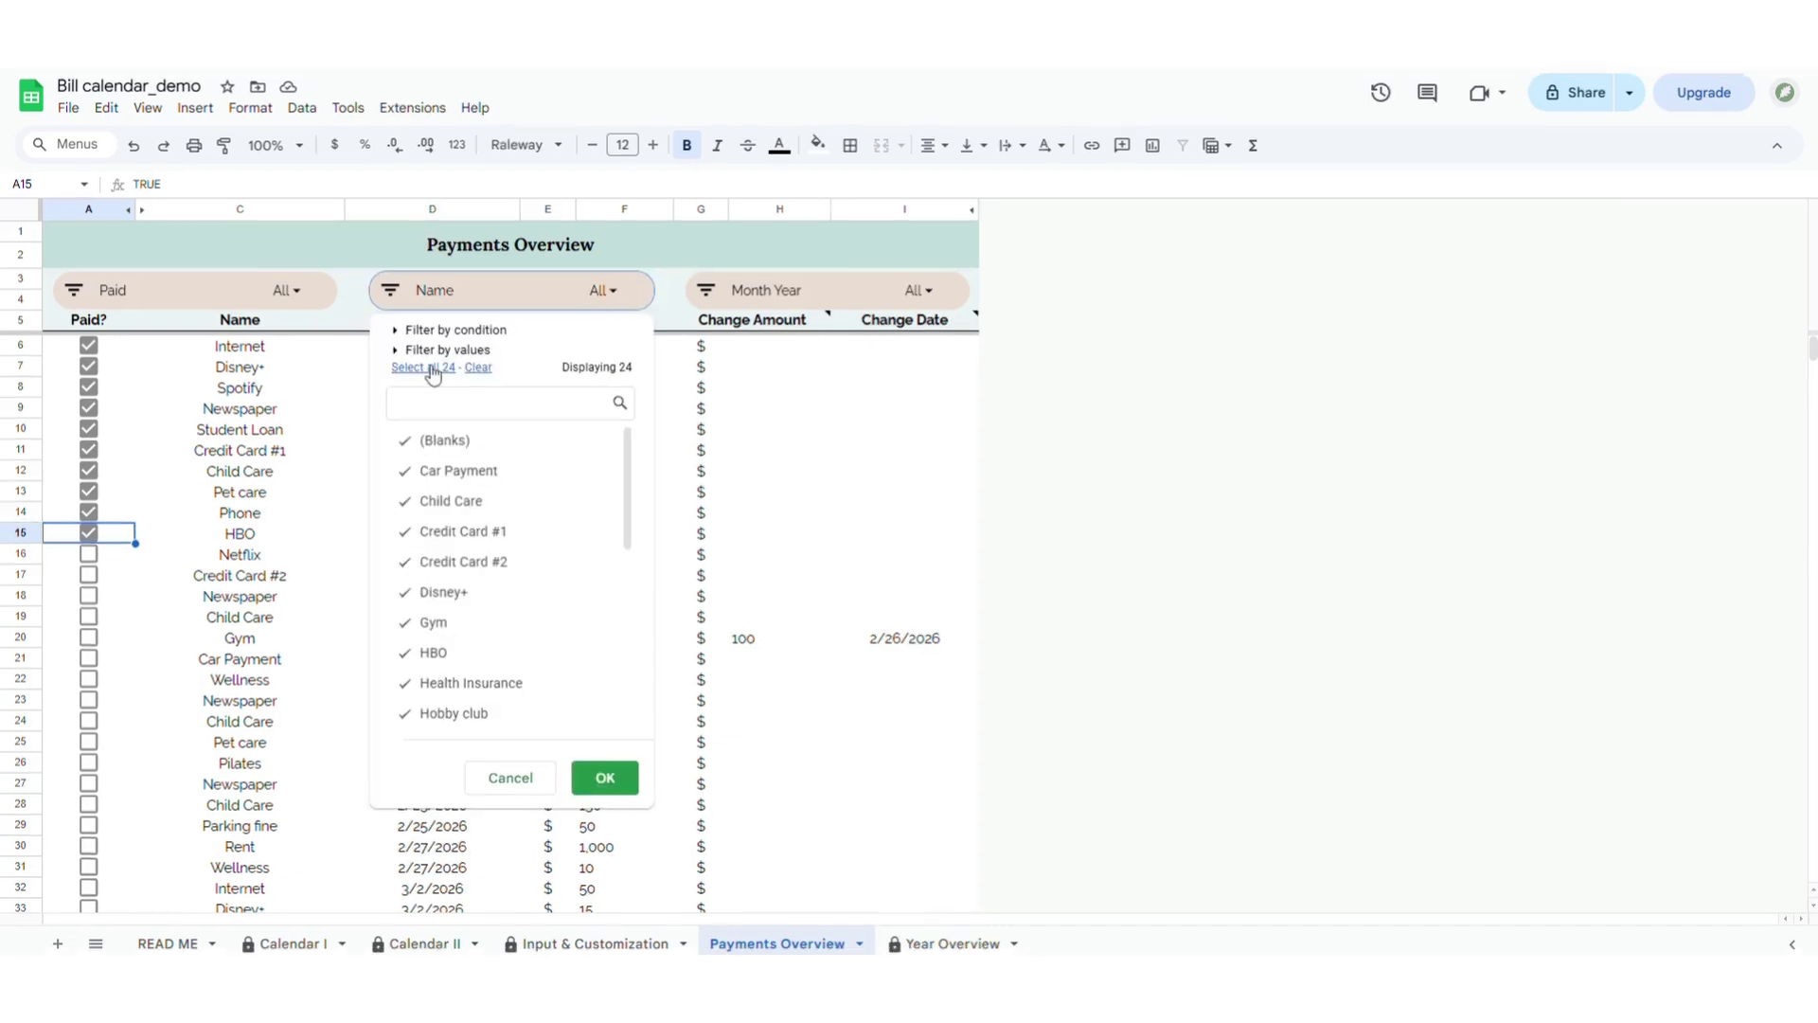
{"action": "left_click", "coordinate": [406, 504]}
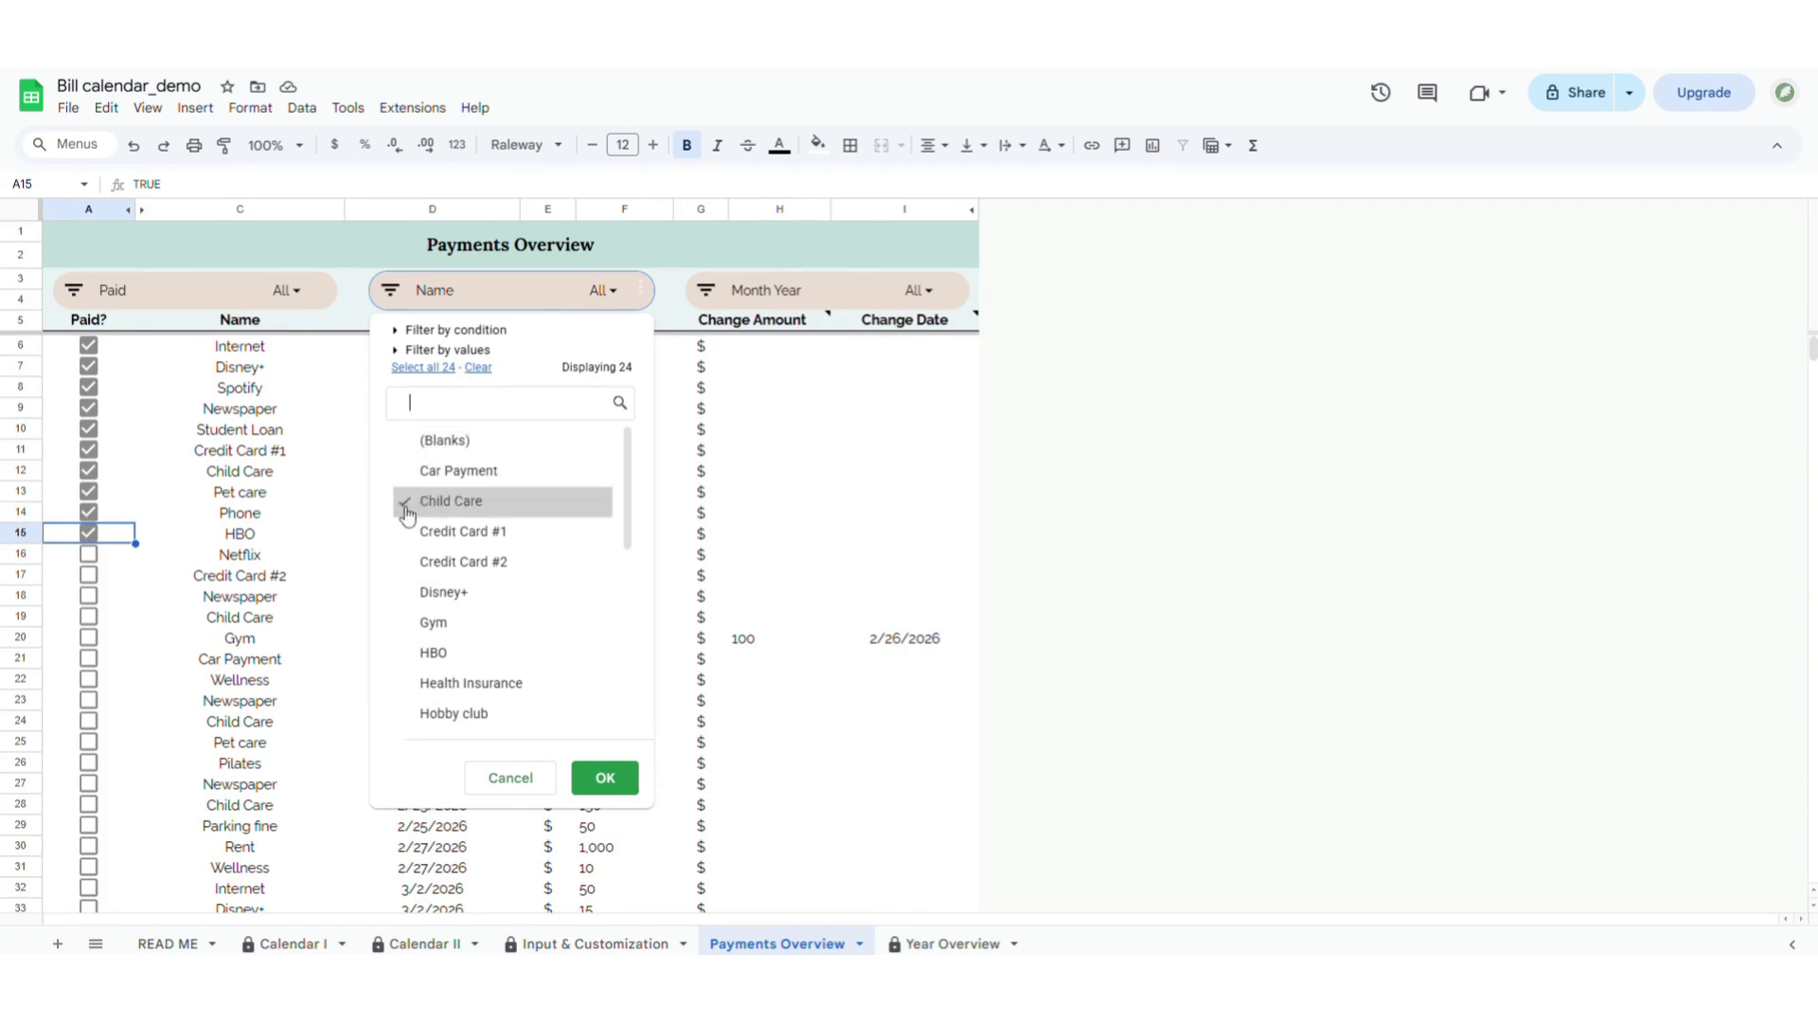
{"action": "left_click", "coordinate": [614, 786]}
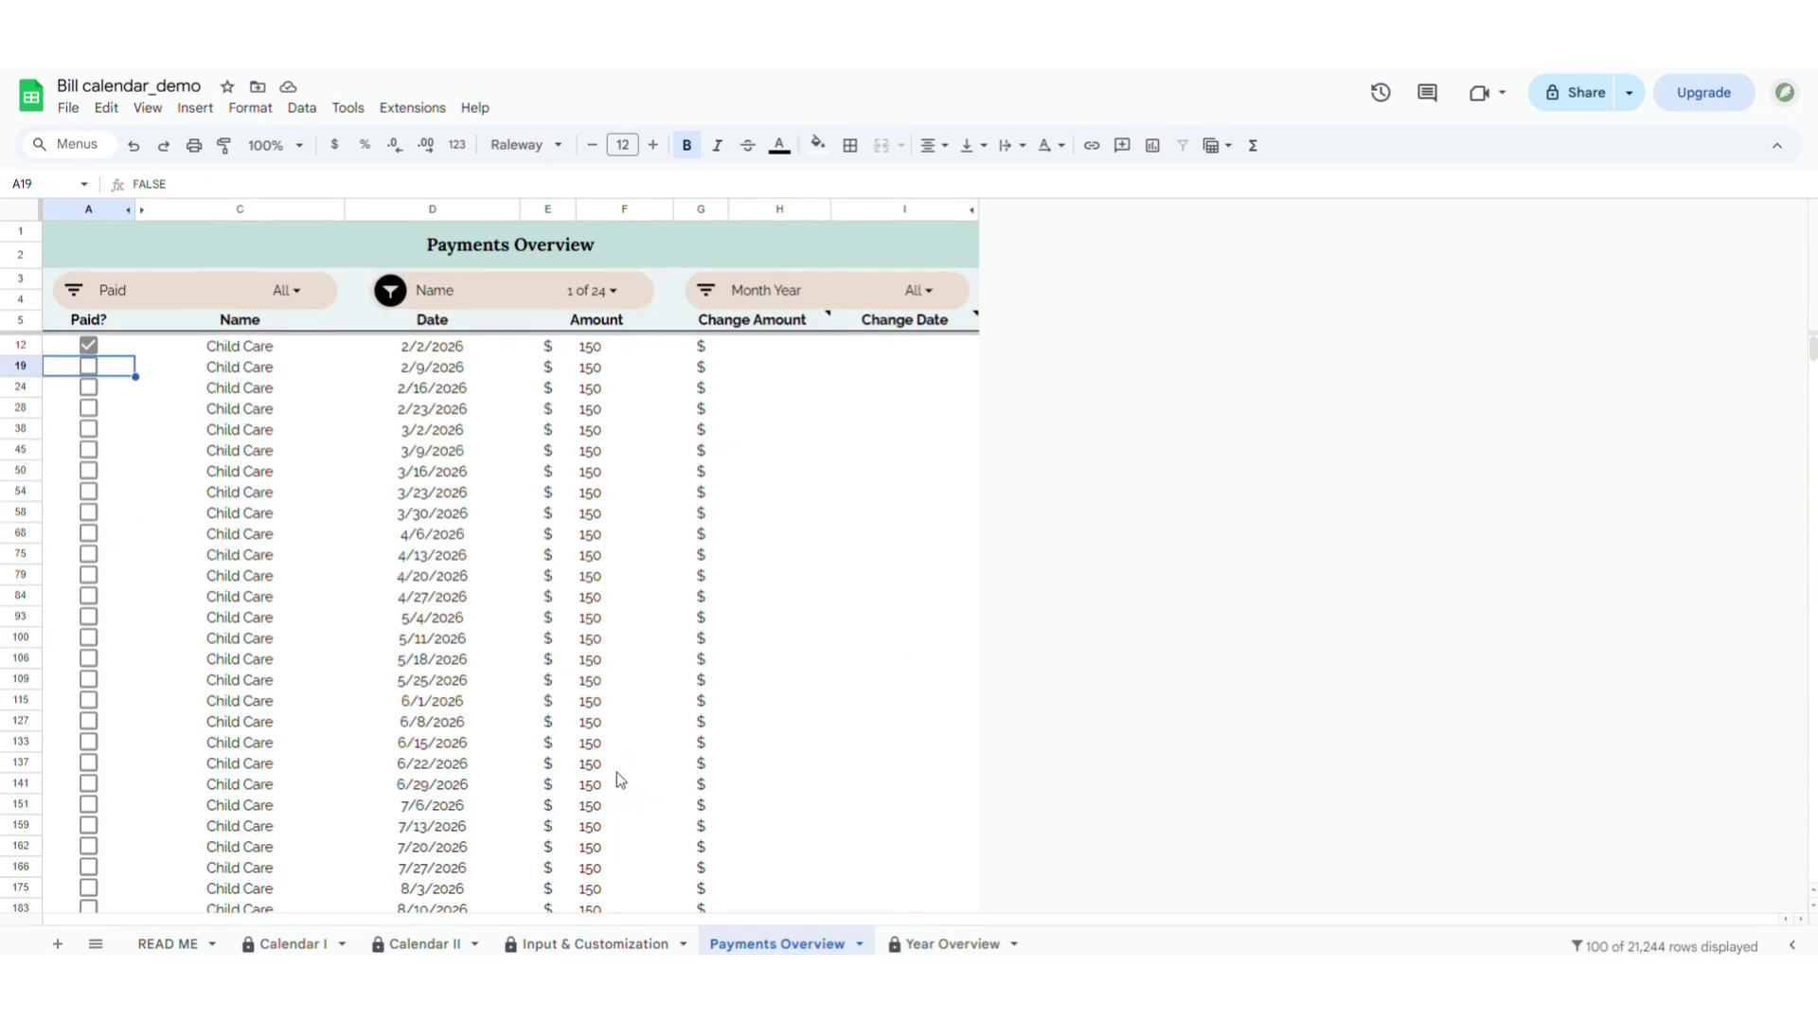
Step: Reset the Name filter in the Payments Overview so the payments of all bills are listed
{"action": "left_click", "coordinate": [594, 291]}
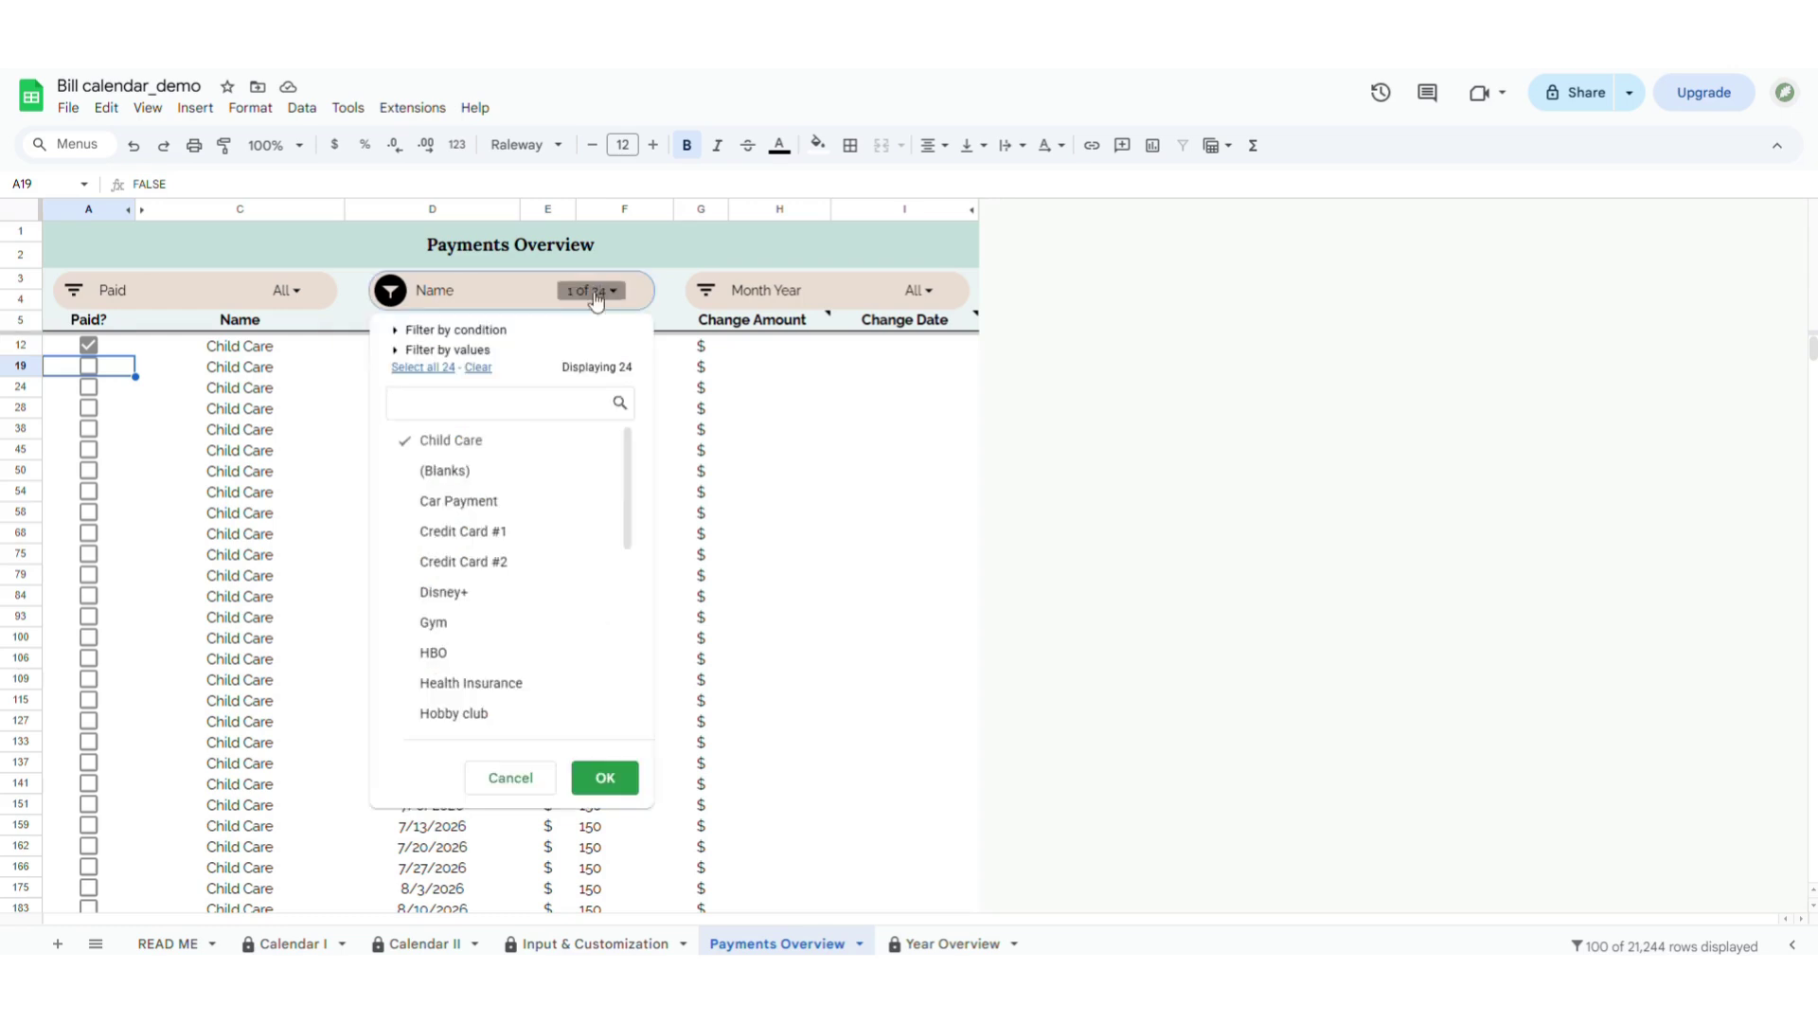
{"action": "left_click", "coordinate": [588, 788]}
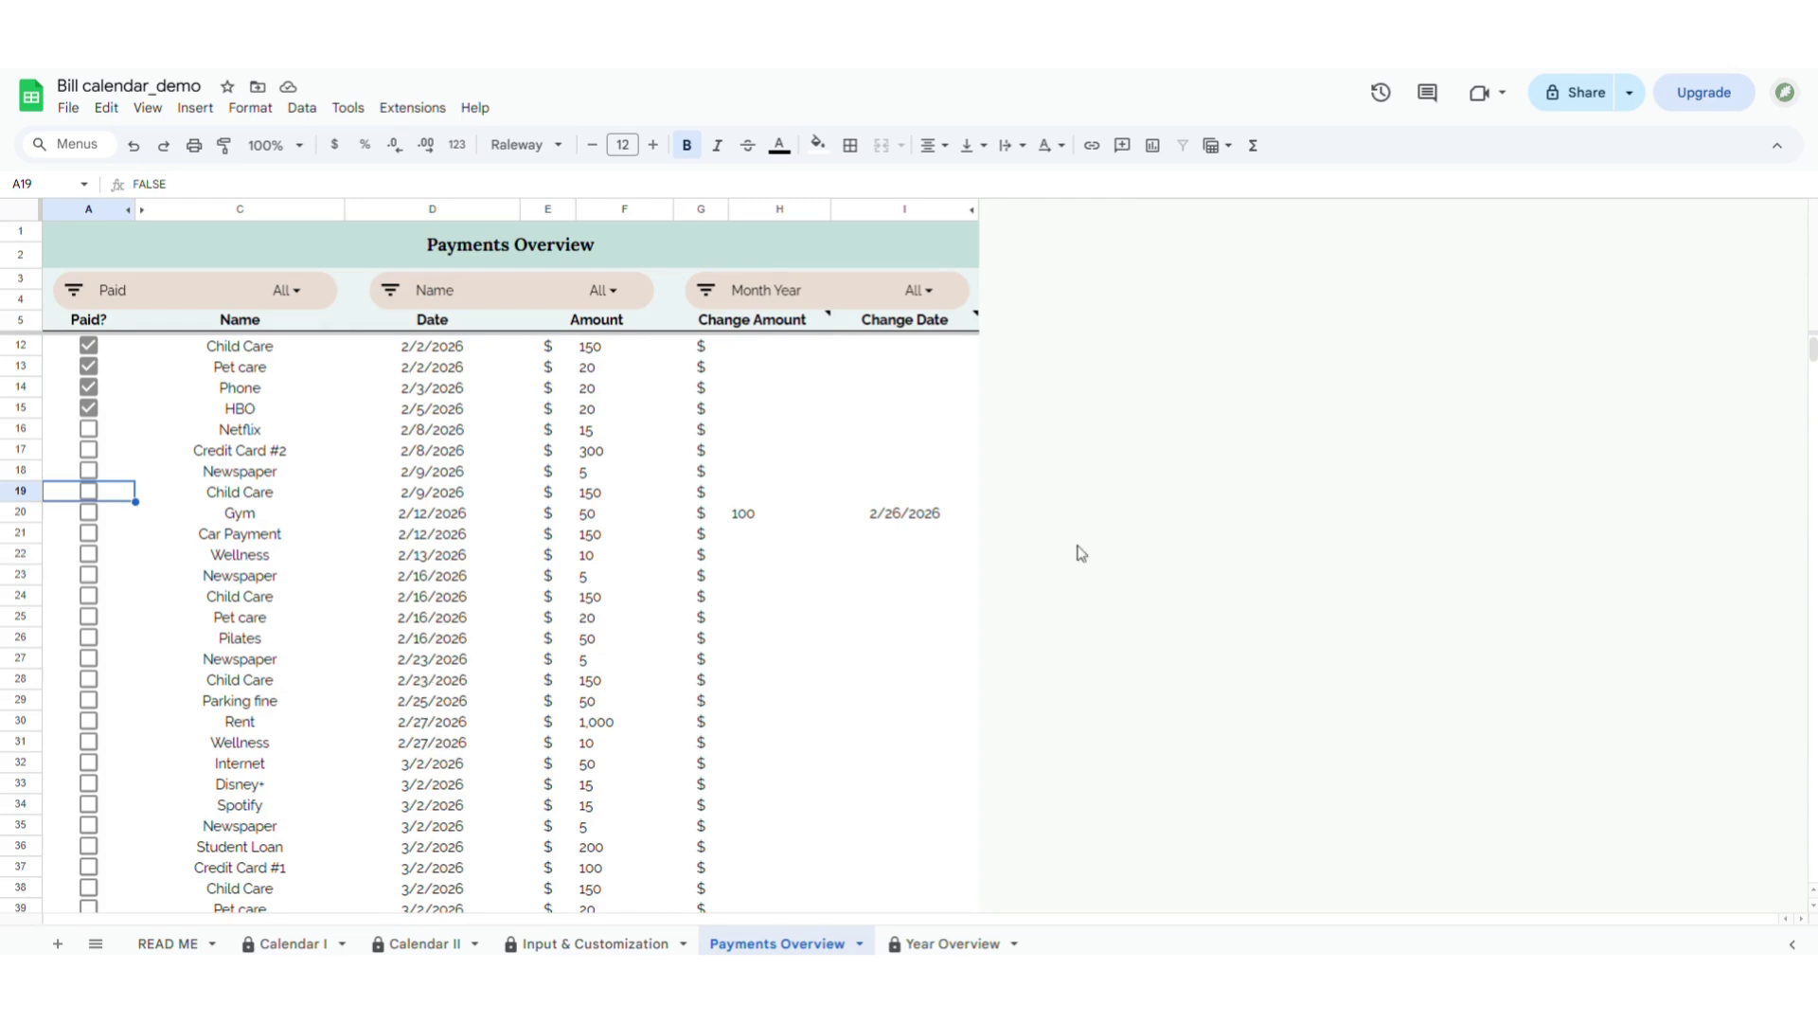
{"action": "scroll", "coordinate": [1812, 355], "scroll_direction": "up", "scroll_amount": 2}
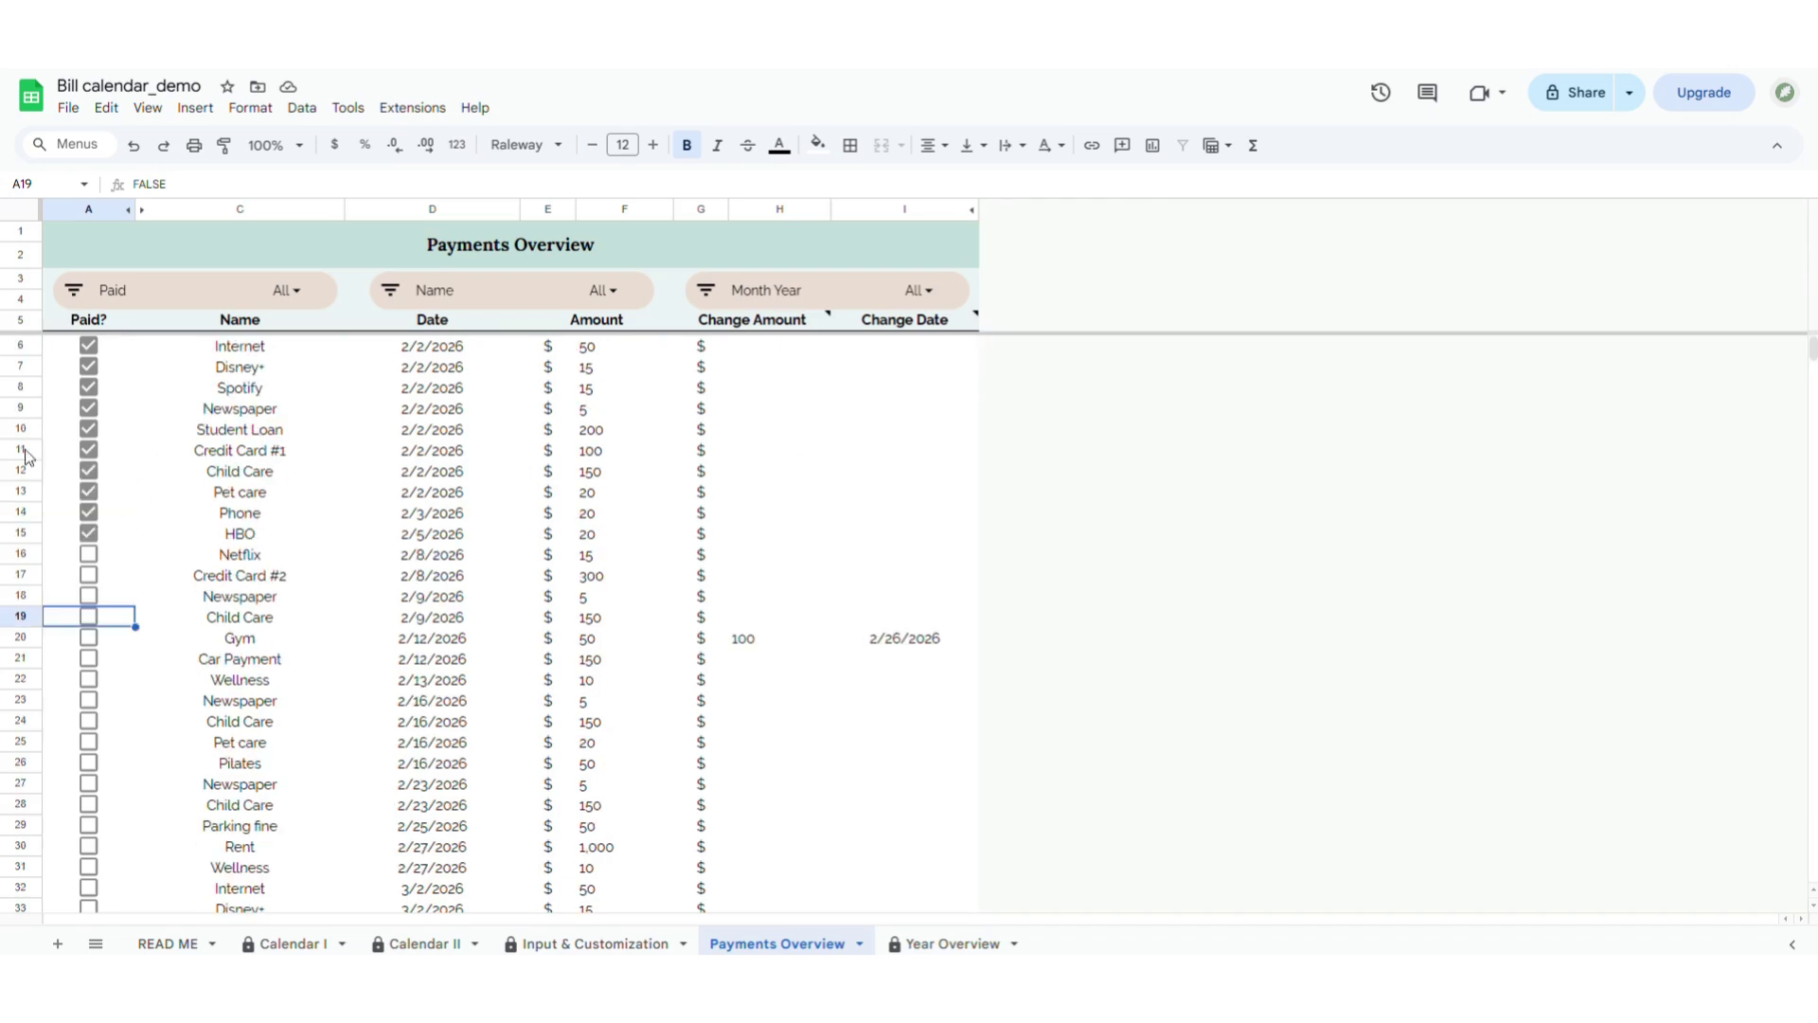
{"action": "left_click", "coordinate": [177, 536]}
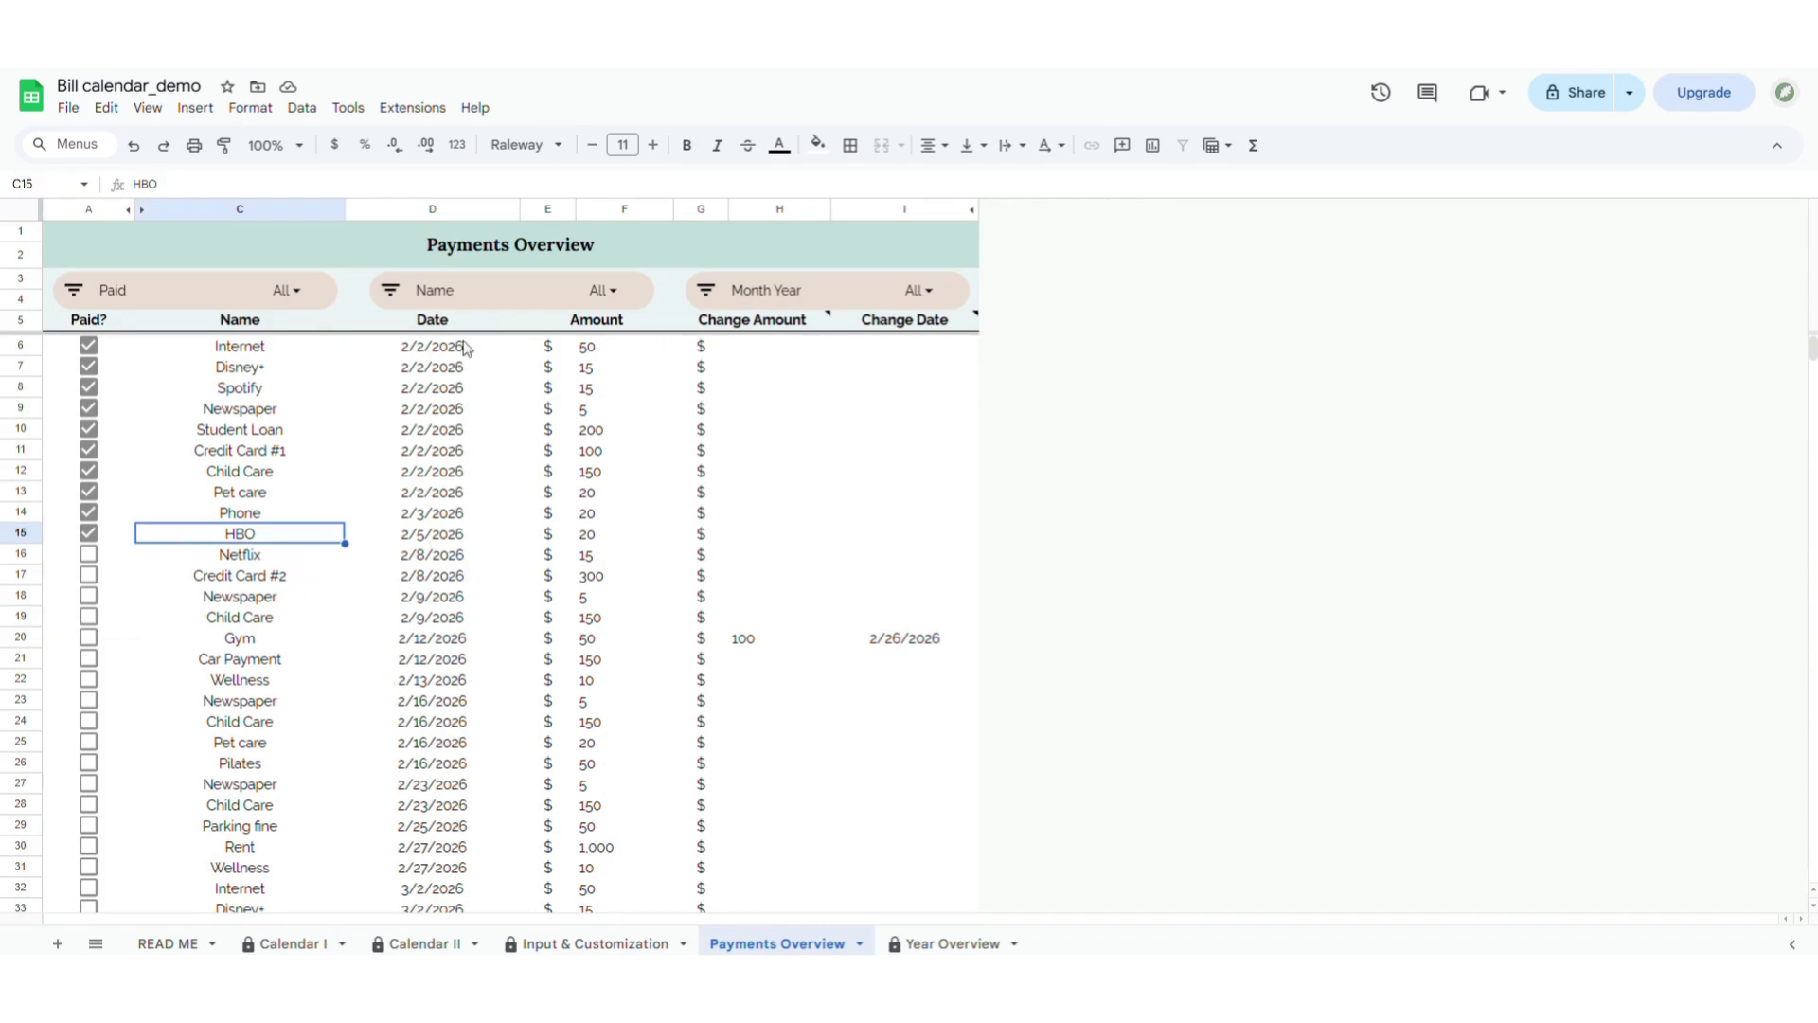
{"action": "left_click_drag", "start_coordinate": [462, 346], "coordinate": [439, 618]}
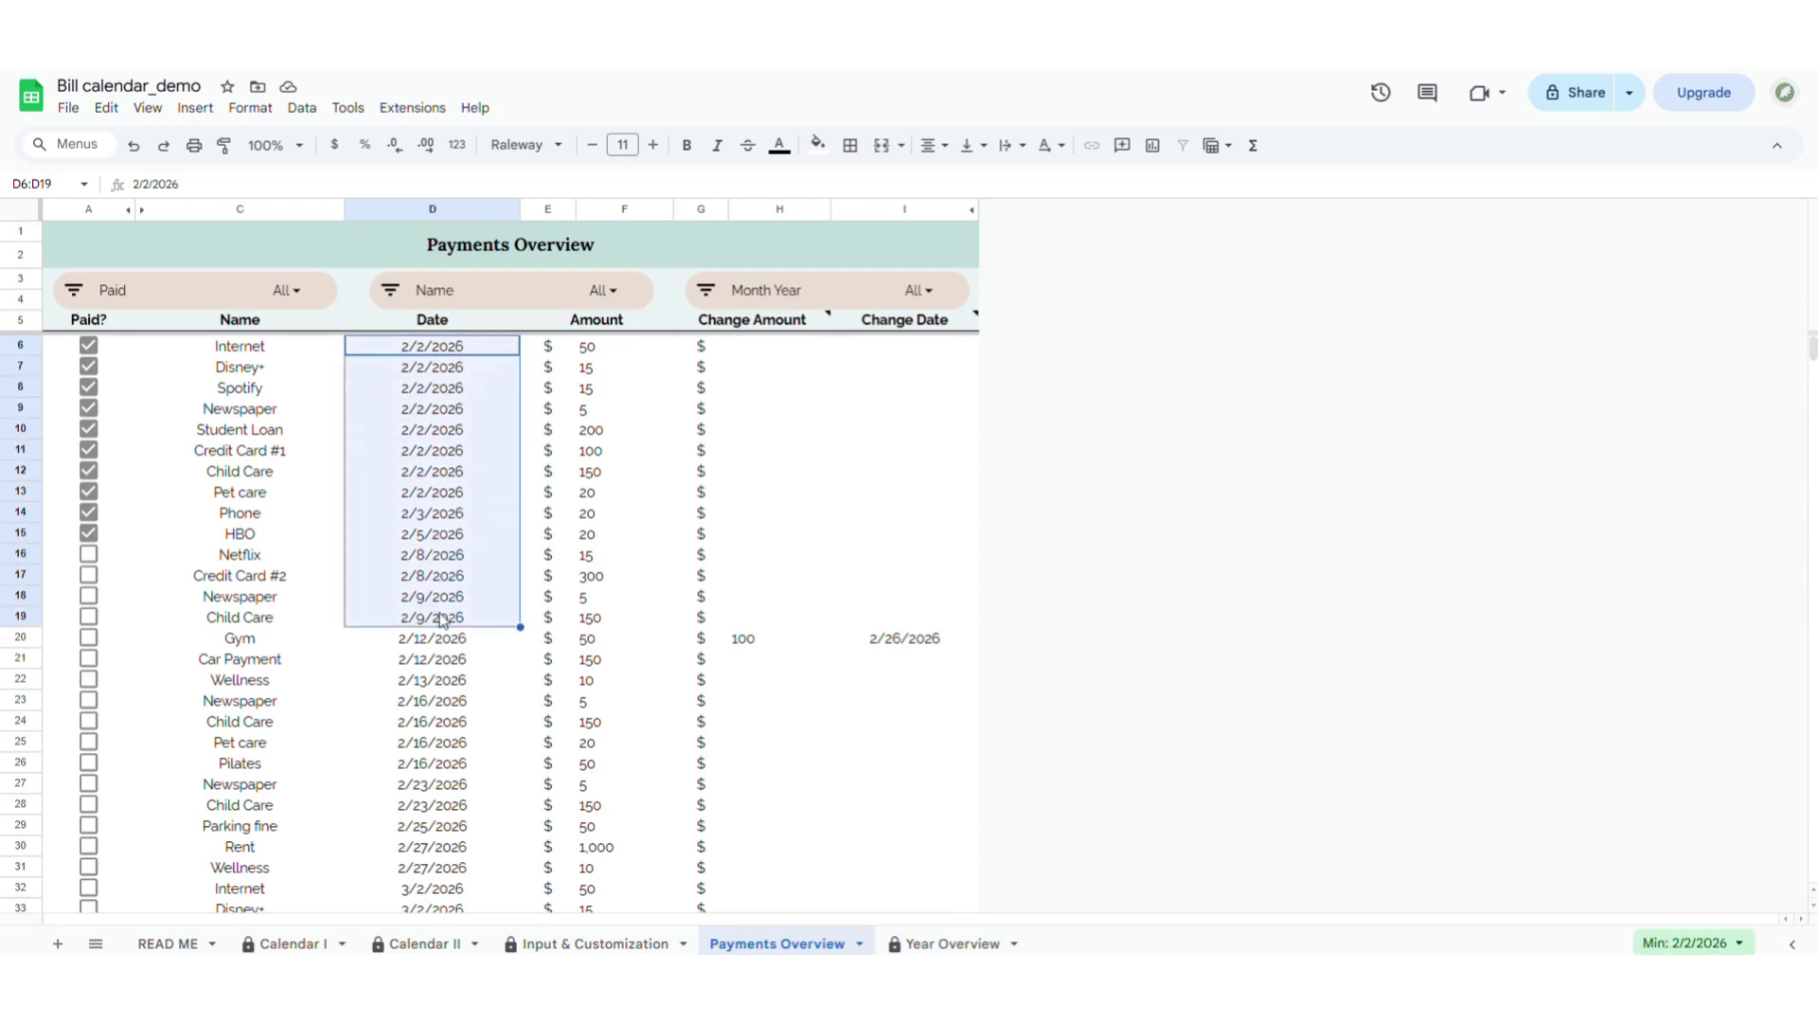
{"action": "left_click", "coordinate": [864, 533]}
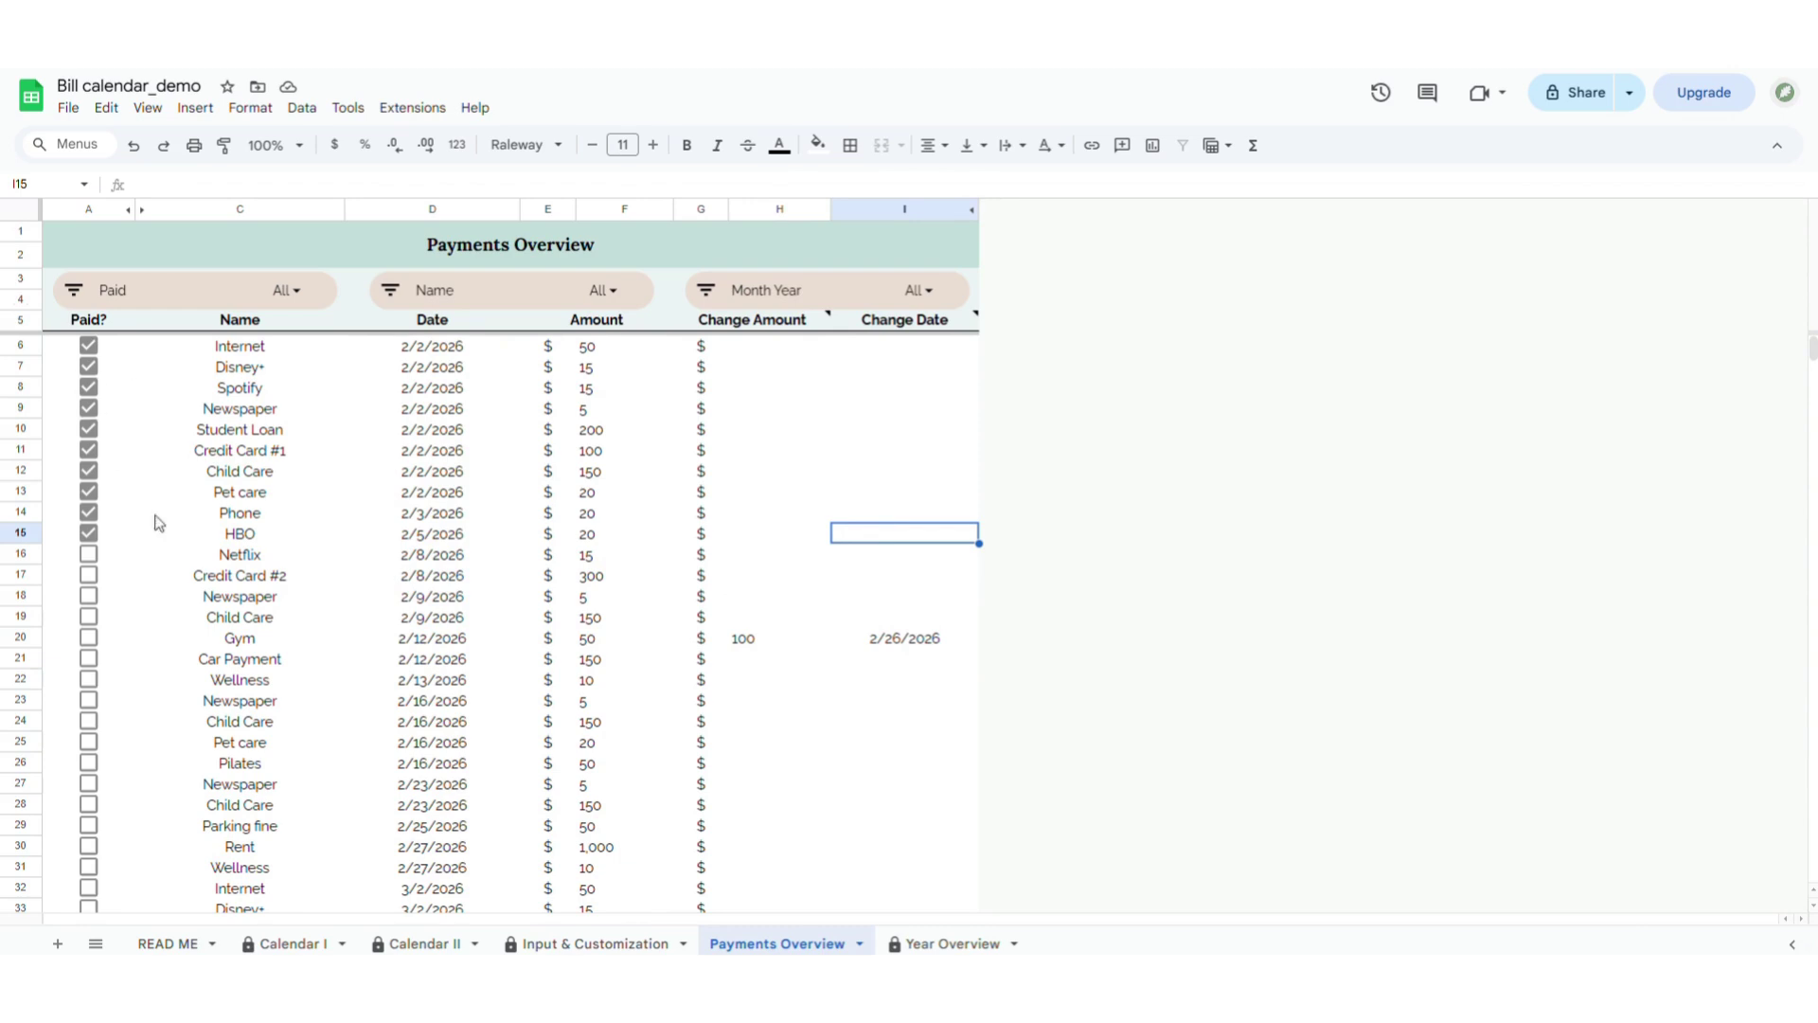
Step: Add a bill named New bill with category Bills in the first empty row of the Input & Customization sheet
{"action": "left_click", "coordinate": [537, 950]}
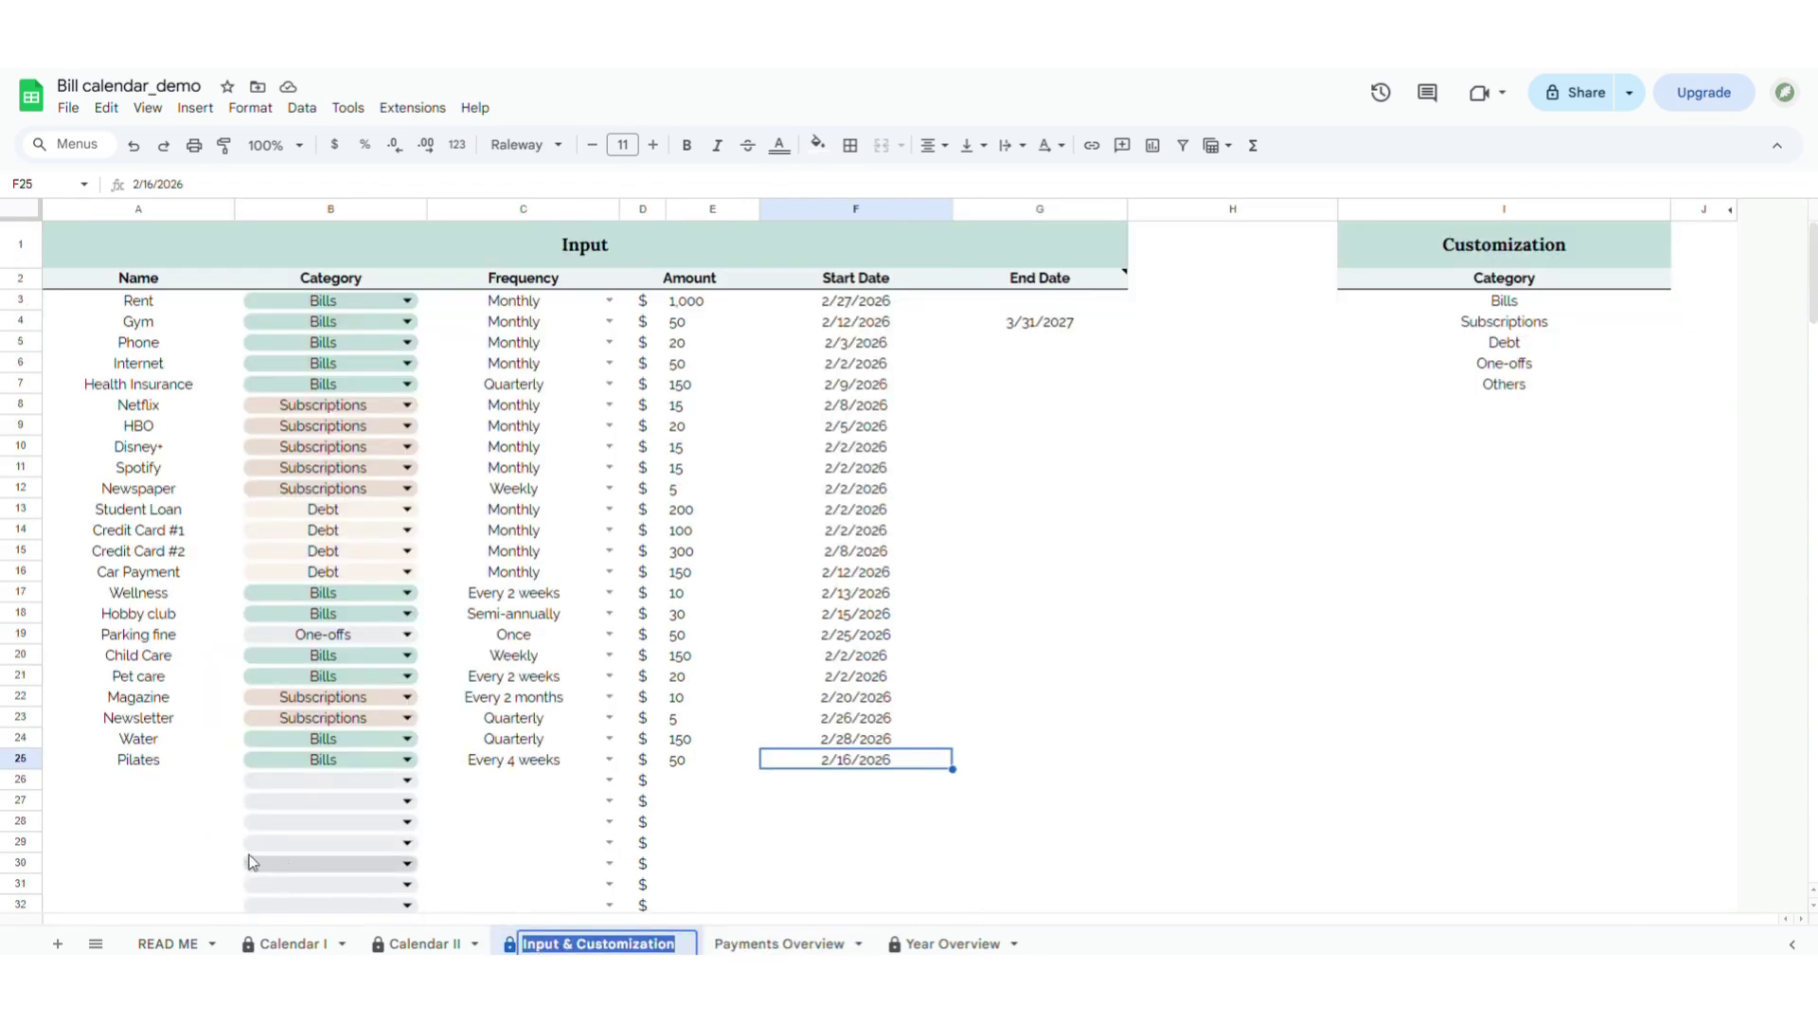
{"action": "left_click", "coordinate": [180, 784]}
{"action": "type", "text": "New bill"}
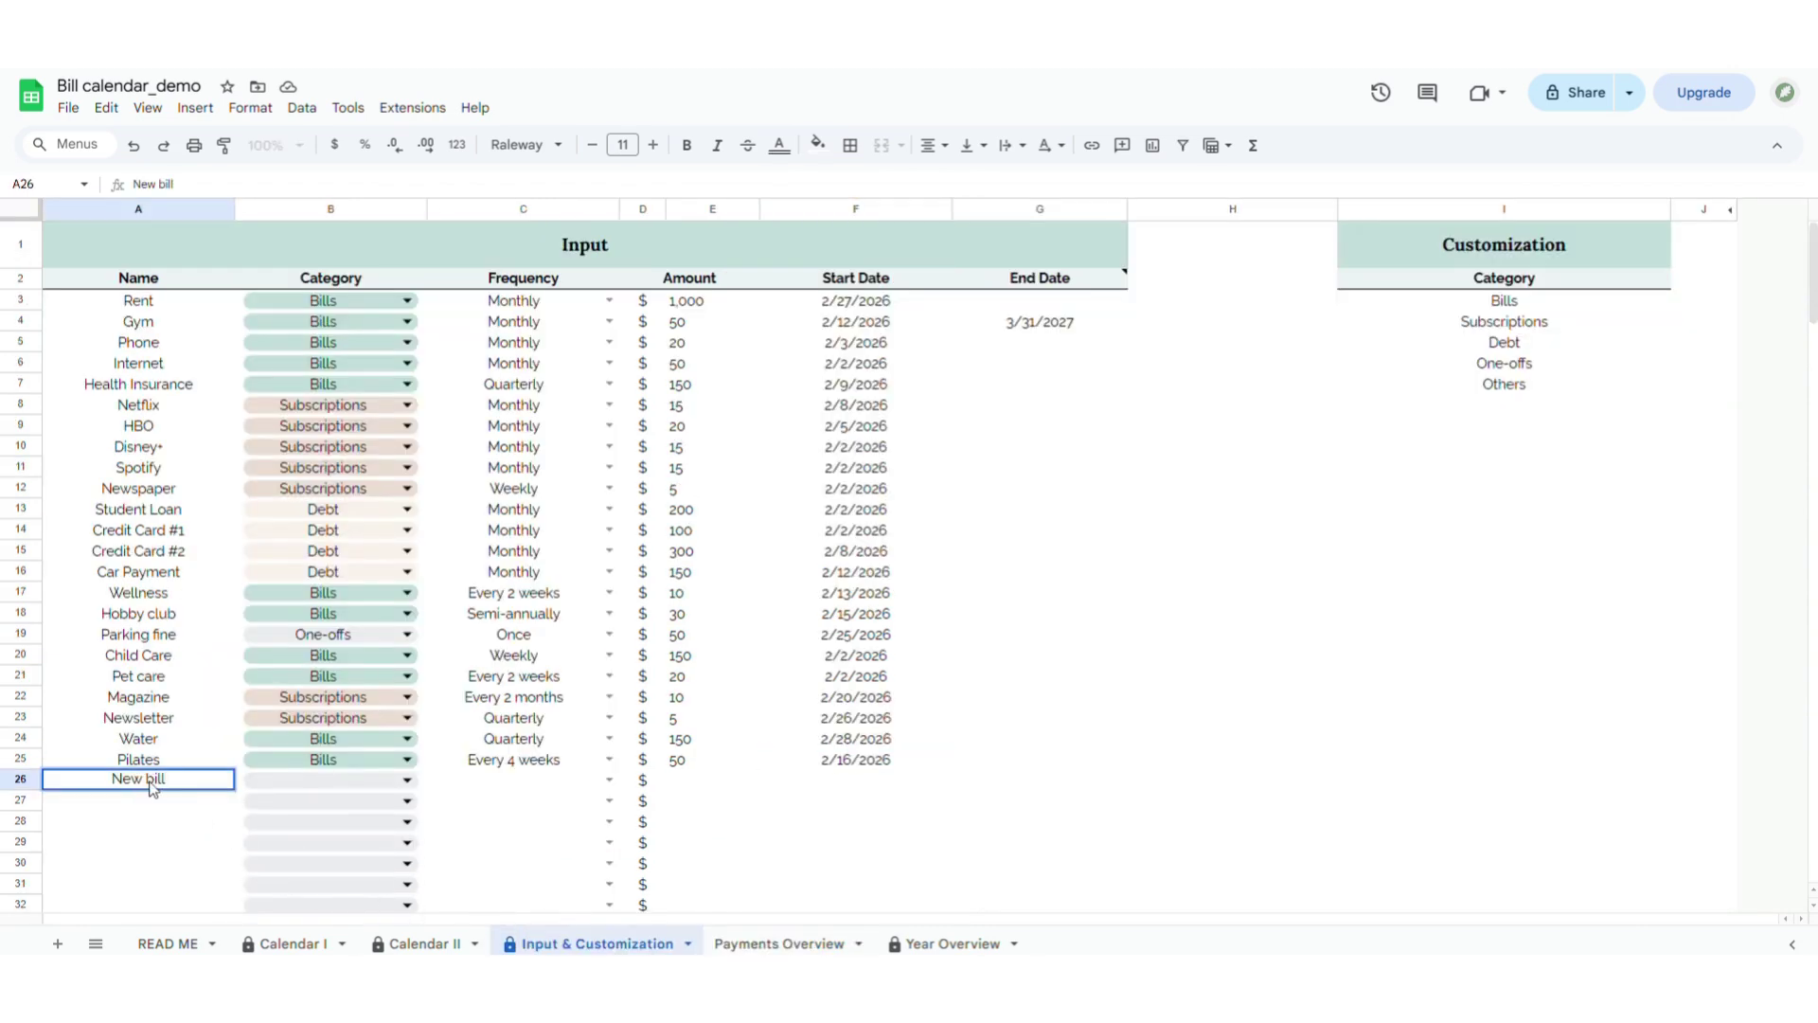
{"action": "left_click", "coordinate": [405, 780]}
{"action": "left_click", "coordinate": [404, 780]}
{"action": "left_click", "coordinate": [303, 804]}
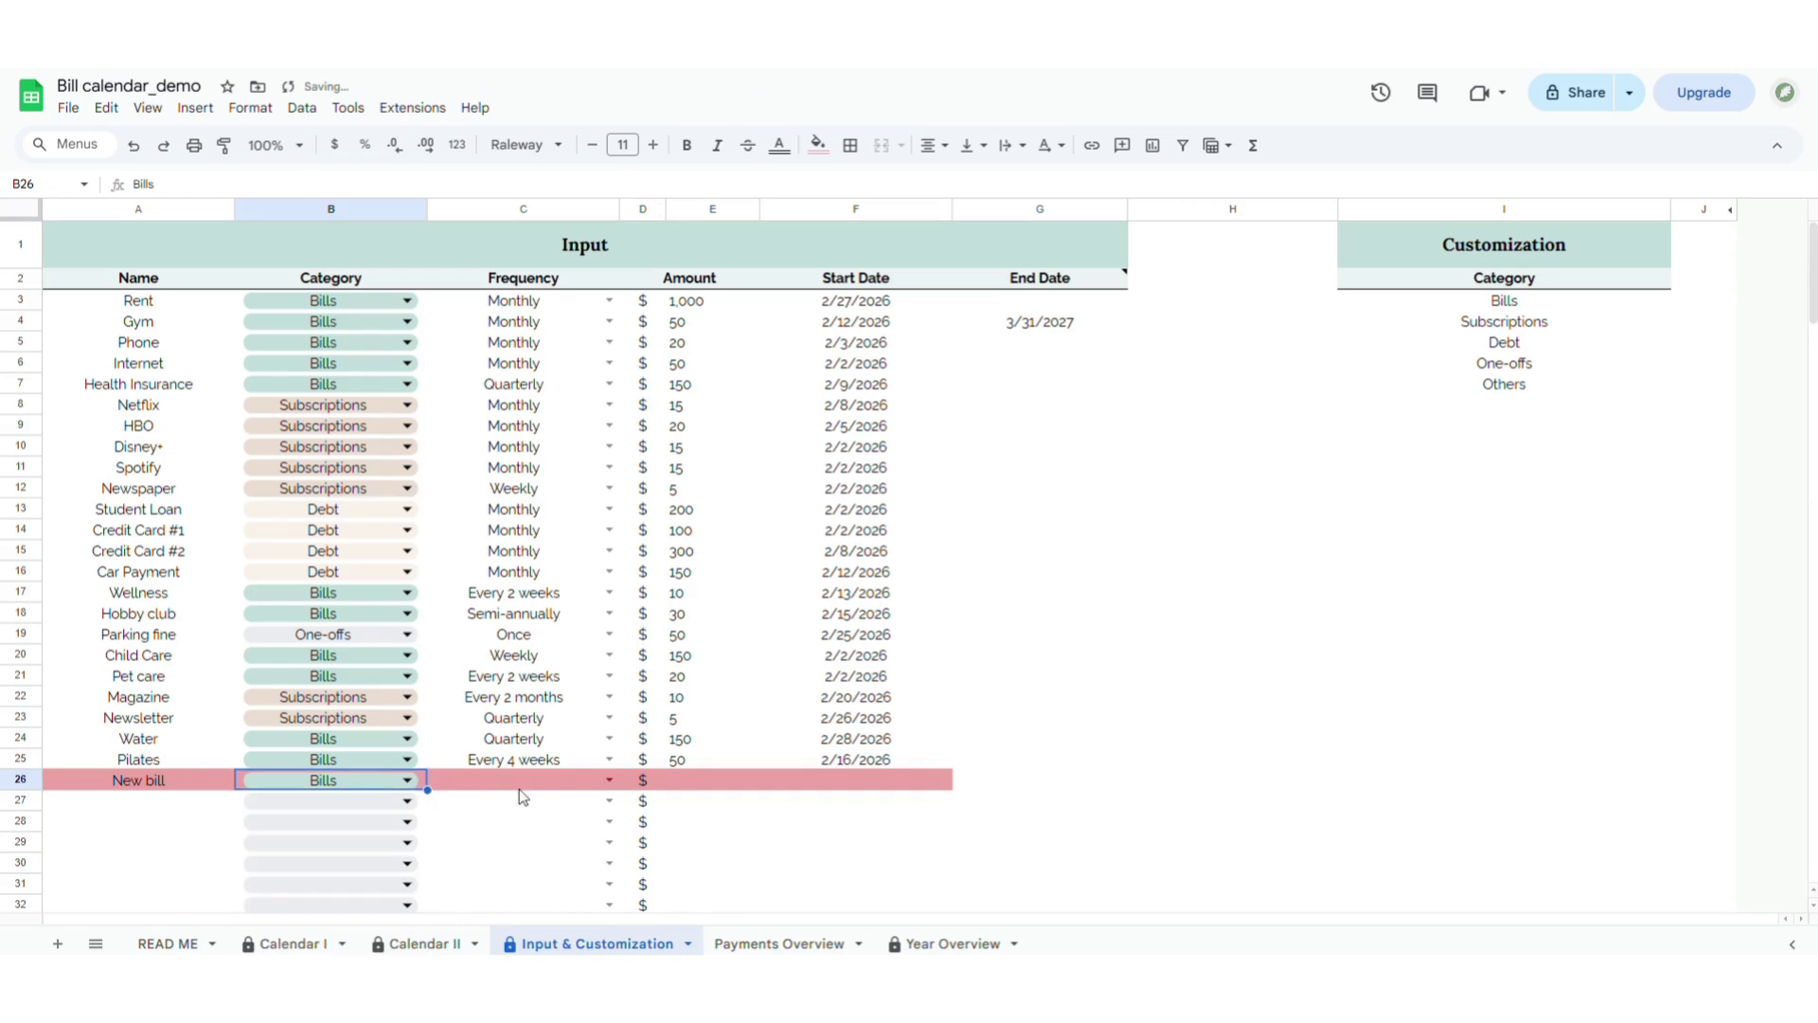
Step: Set New bill's frequency to Weekly, its amount to 1 and its start date to 2/4/2026
{"action": "left_click", "coordinate": [607, 780]}
{"action": "left_click", "coordinate": [530, 830]}
{"action": "left_click", "coordinate": [689, 781]}
{"action": "type", "text": "1"}
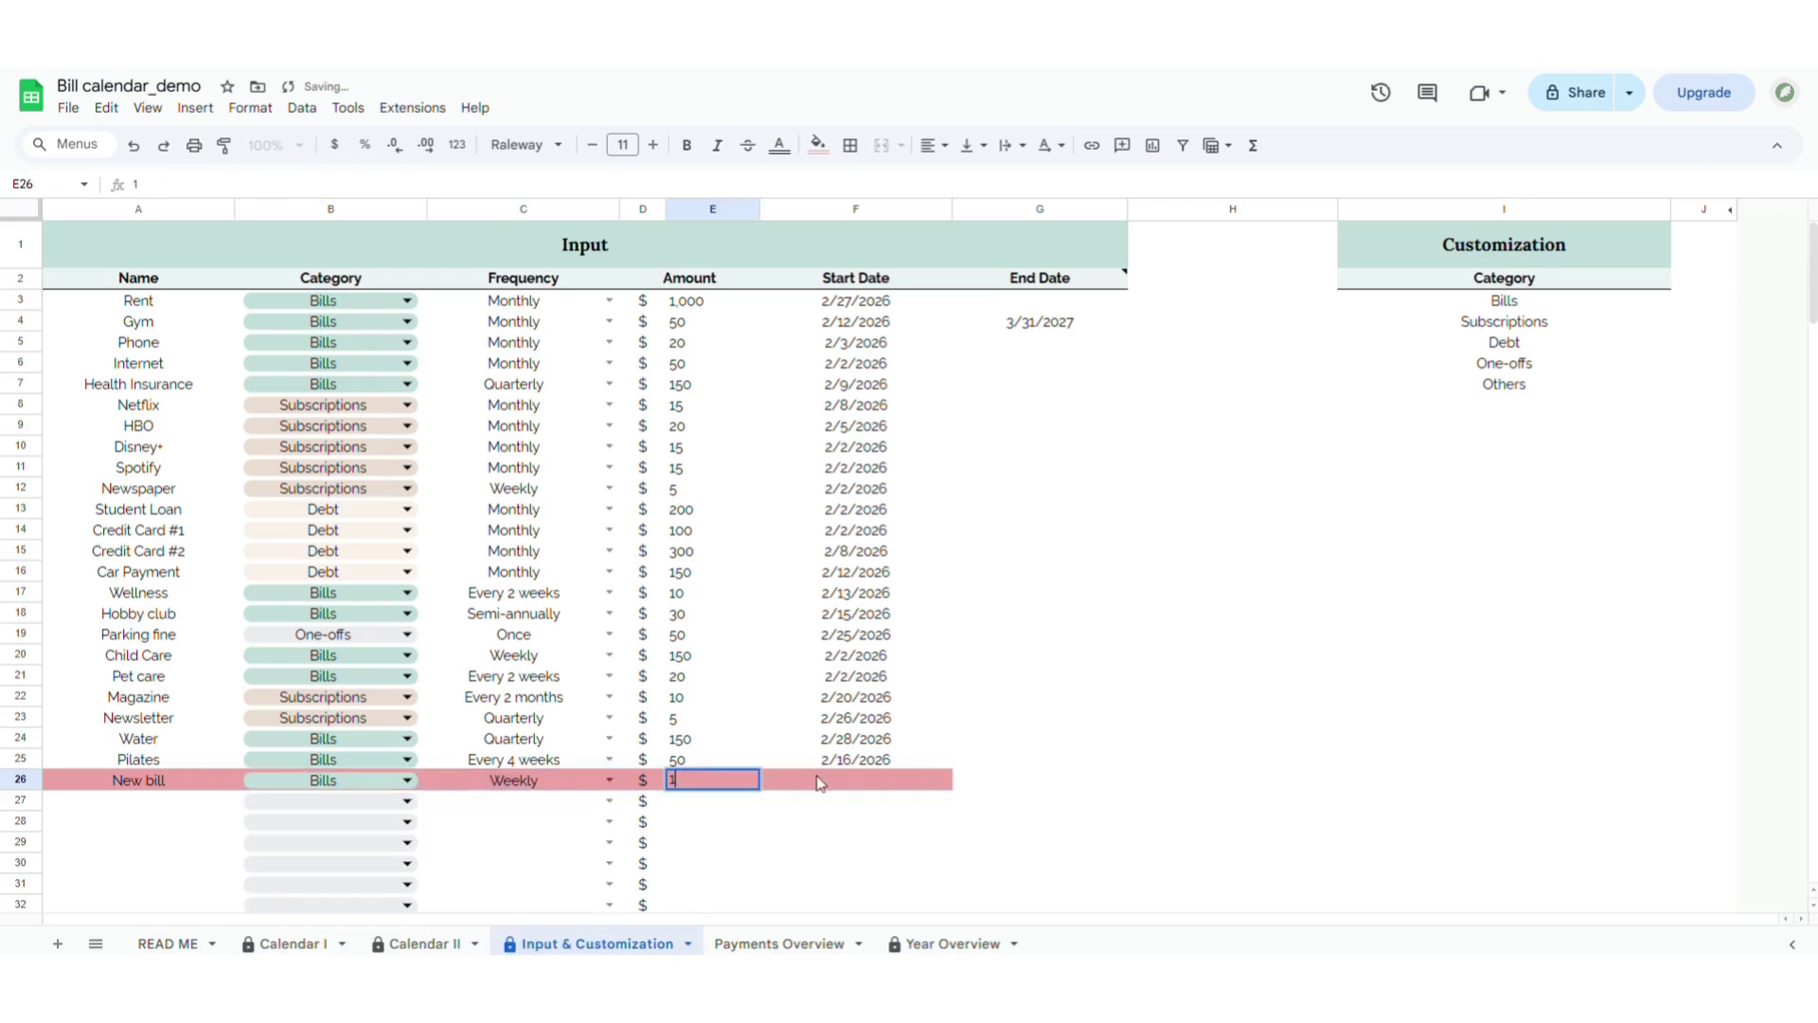
{"action": "double_click", "coordinate": [856, 777]}
{"action": "left_click", "coordinate": [855, 587]}
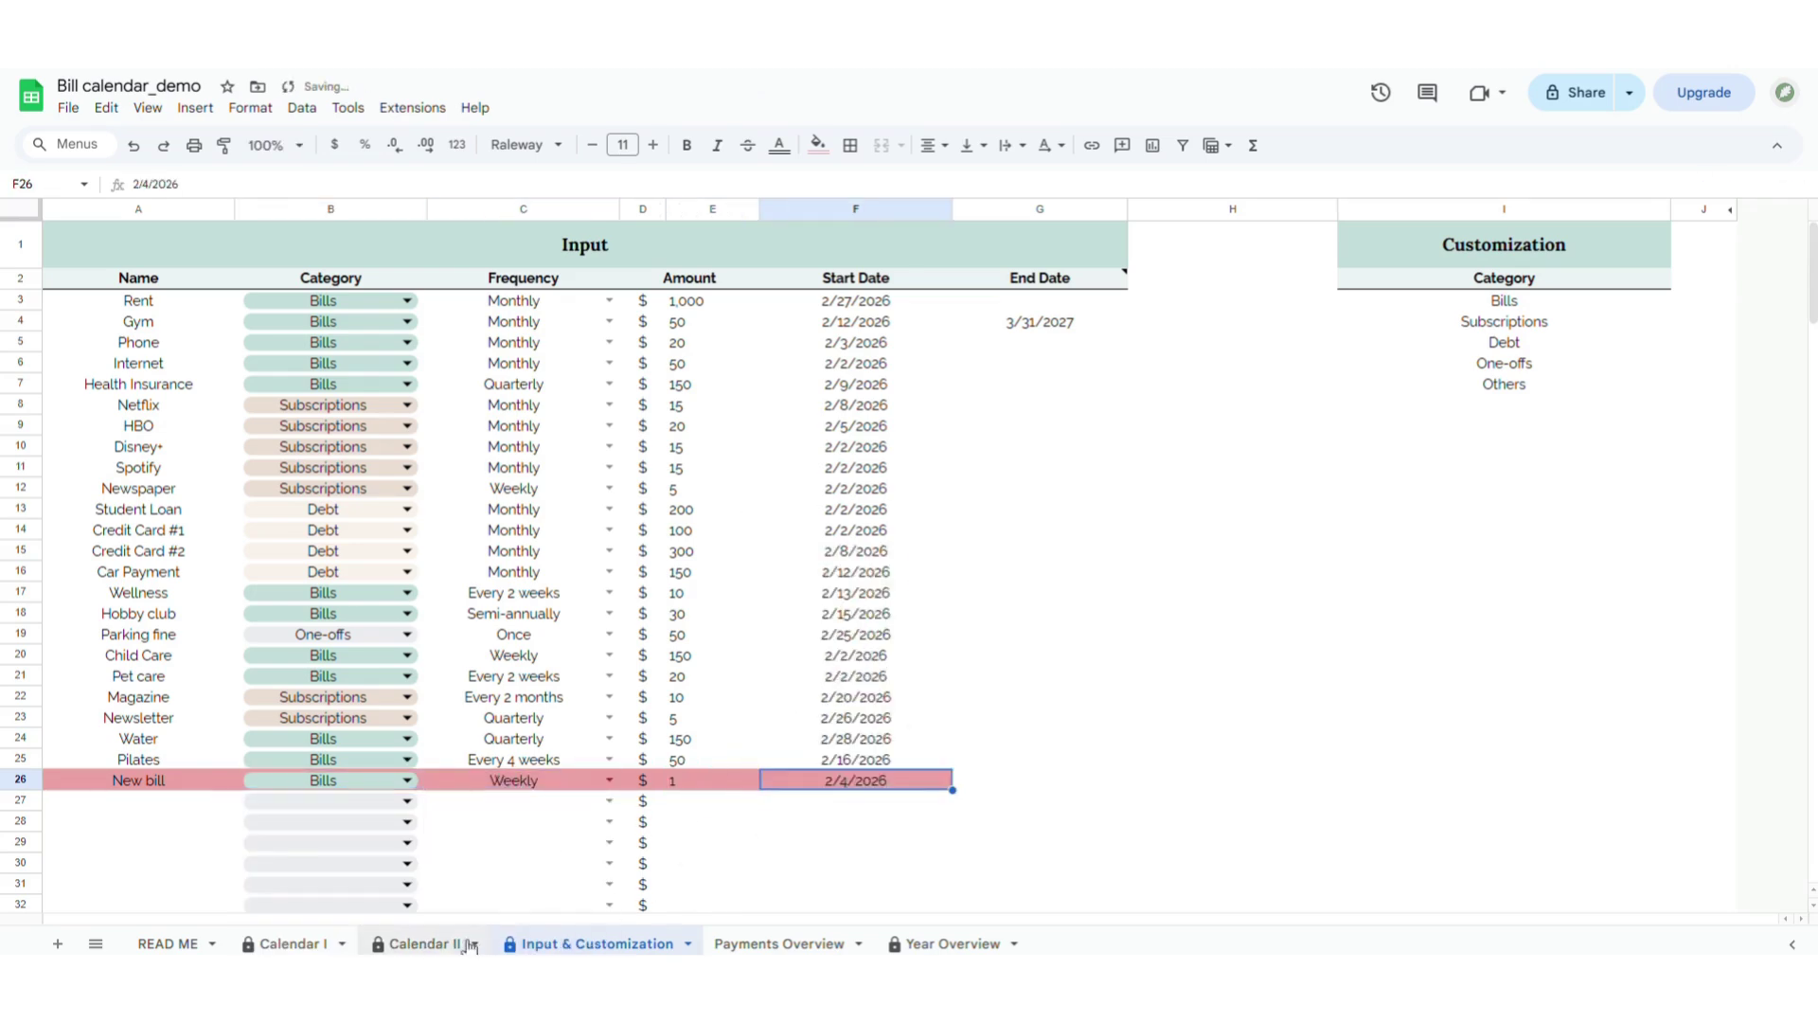
Step: Check the updated Payments Overview list and the bills due on Monday, 2 February in Calendar I
{"action": "left_click", "coordinate": [753, 944]}
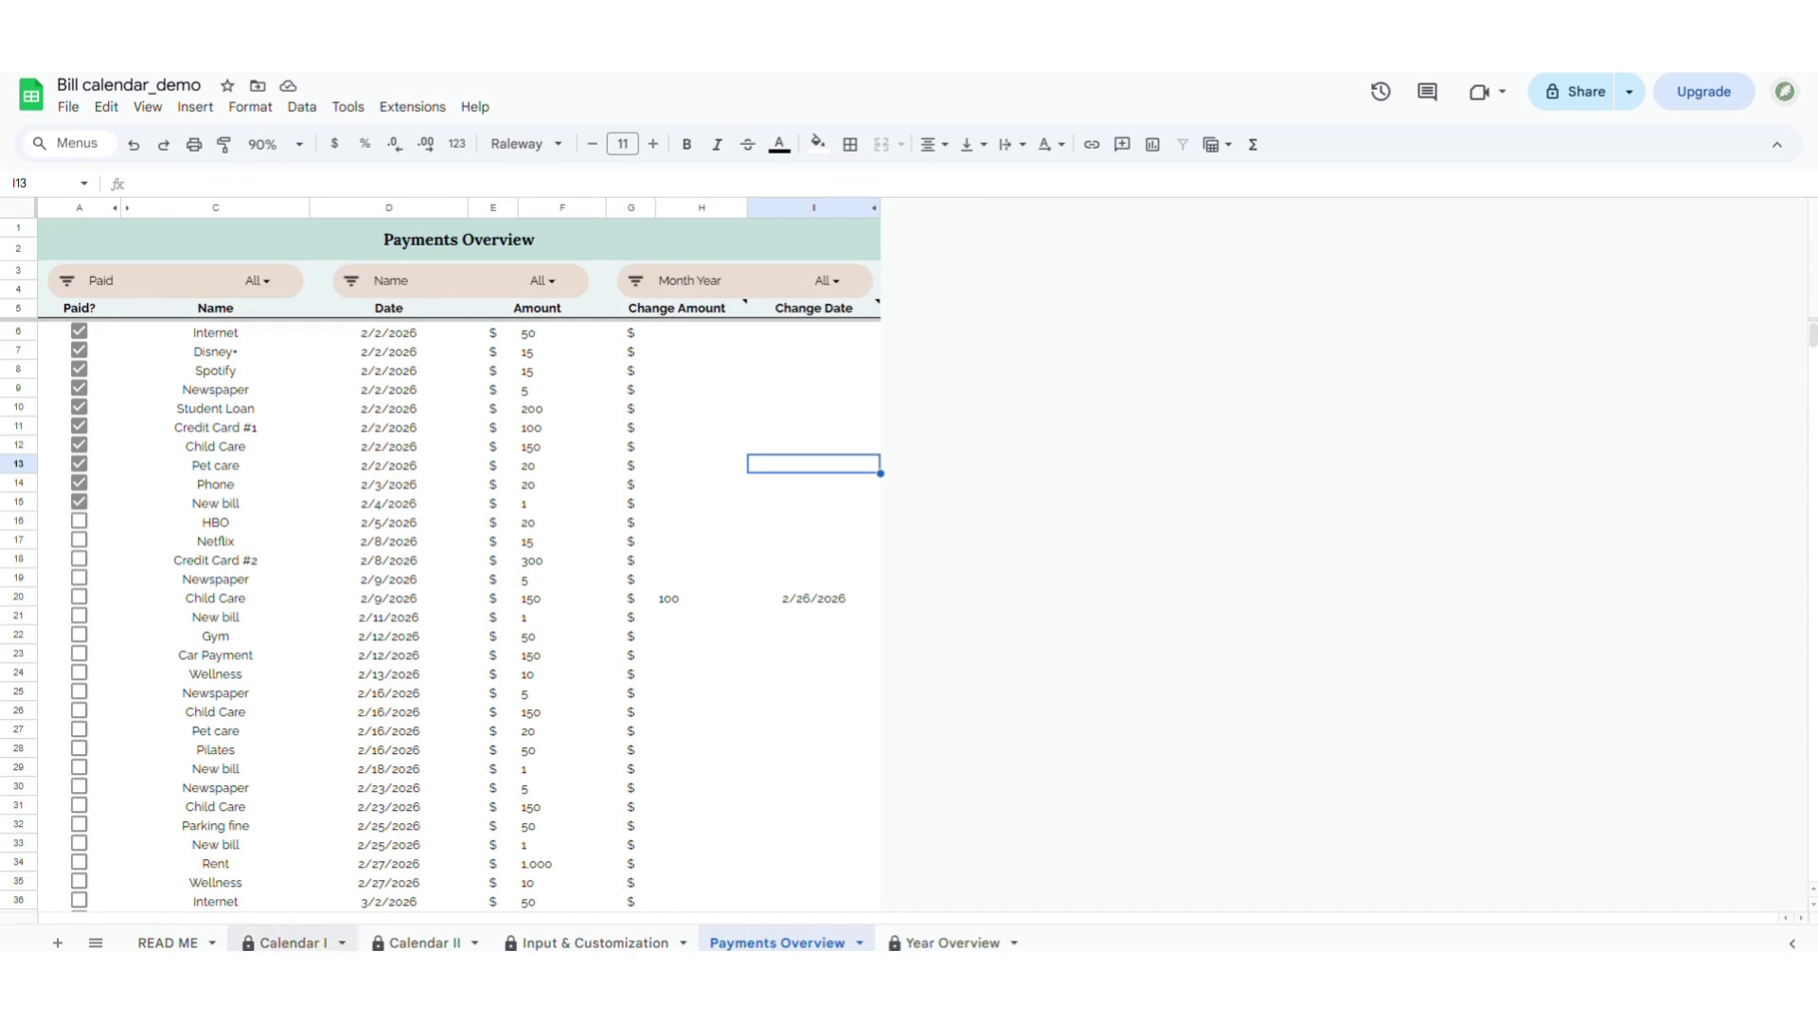
{"action": "left_click", "coordinate": [291, 942]}
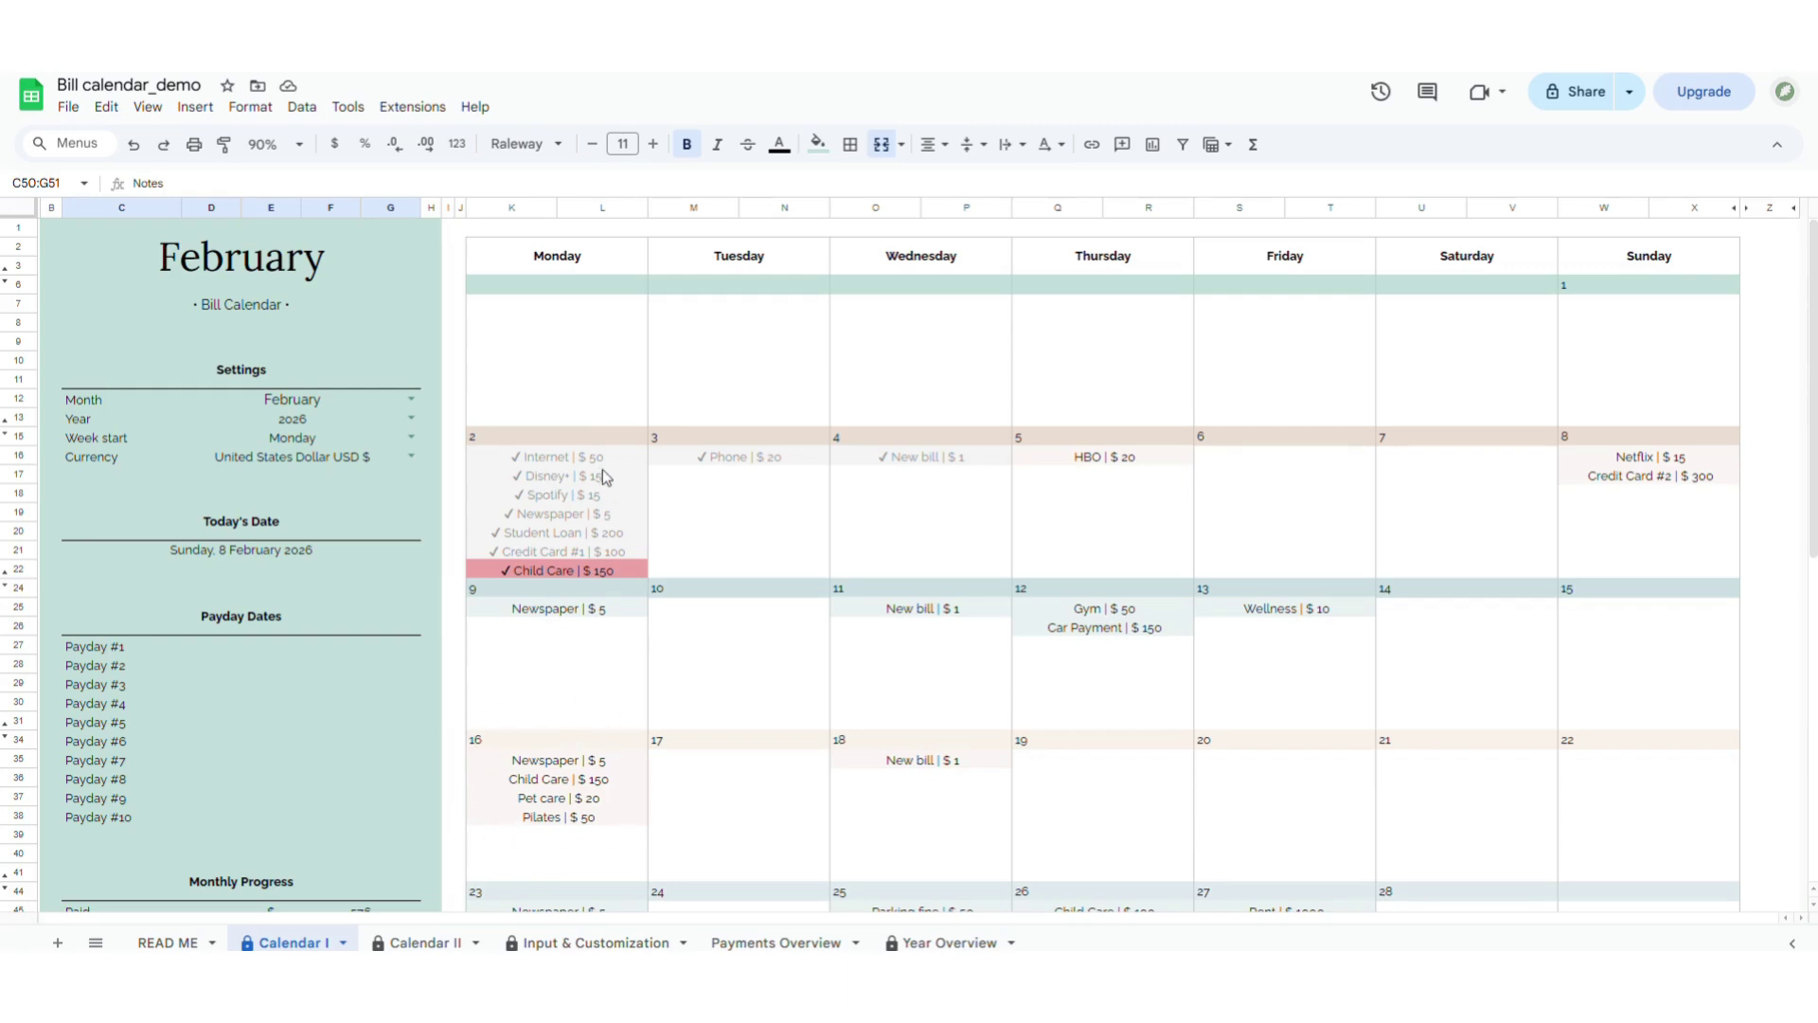
{"action": "left_click_drag", "start_coordinate": [599, 455], "coordinate": [569, 570]}
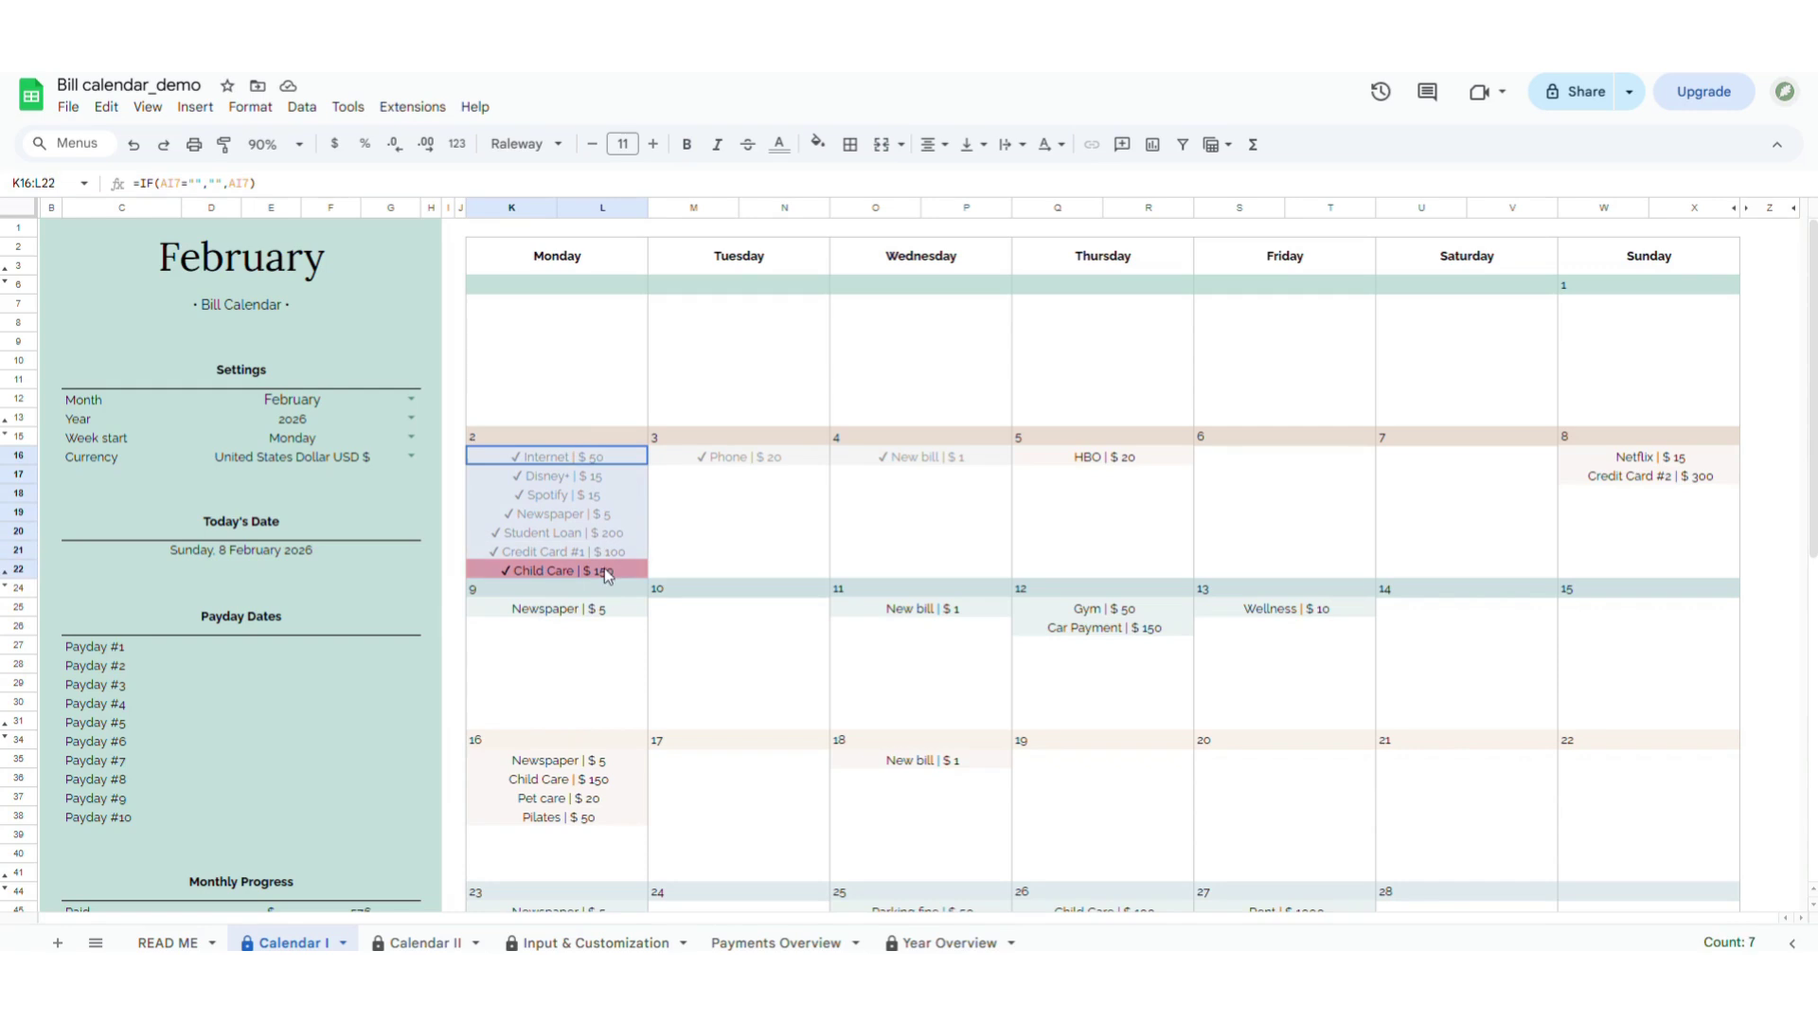
{"action": "left_click", "coordinate": [551, 684]}
{"action": "left_click", "coordinate": [537, 572]}
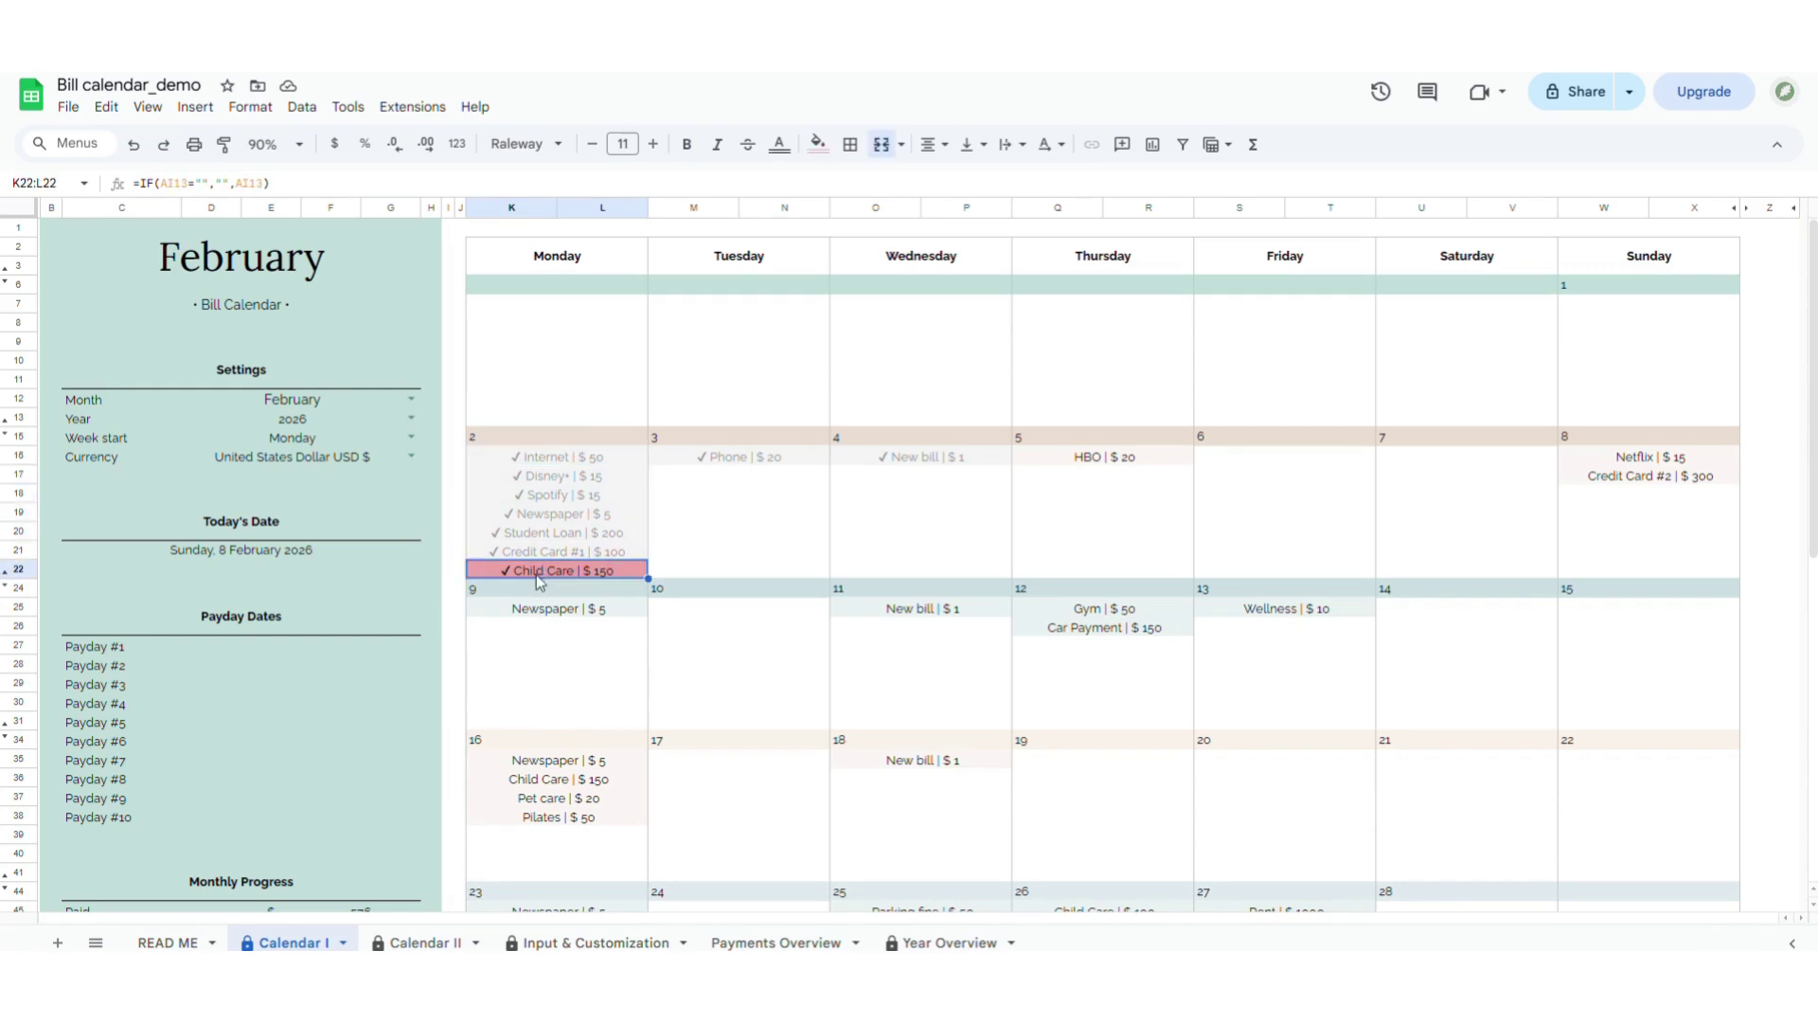
{"action": "left_click", "coordinate": [559, 646]}
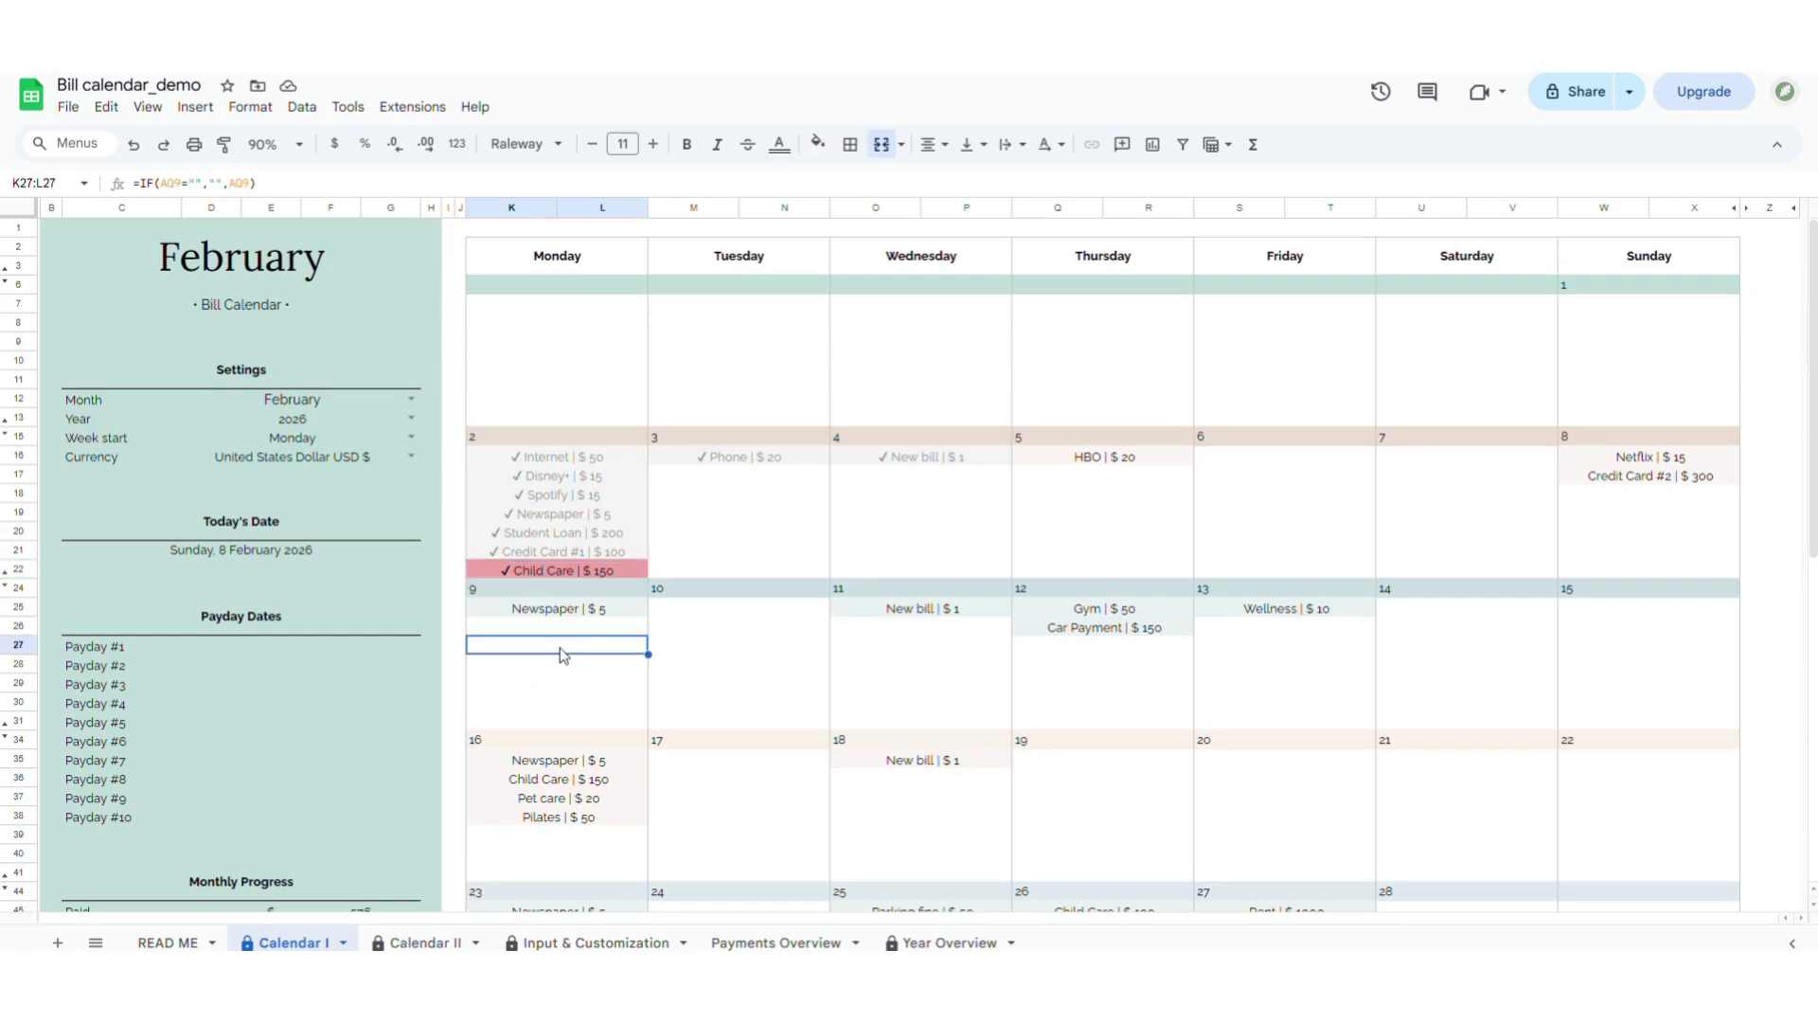
Step: Change the Newspaper bill's start date to 2/1/2026 in the Input & Customization sheet
{"action": "left_click", "coordinate": [600, 943]}
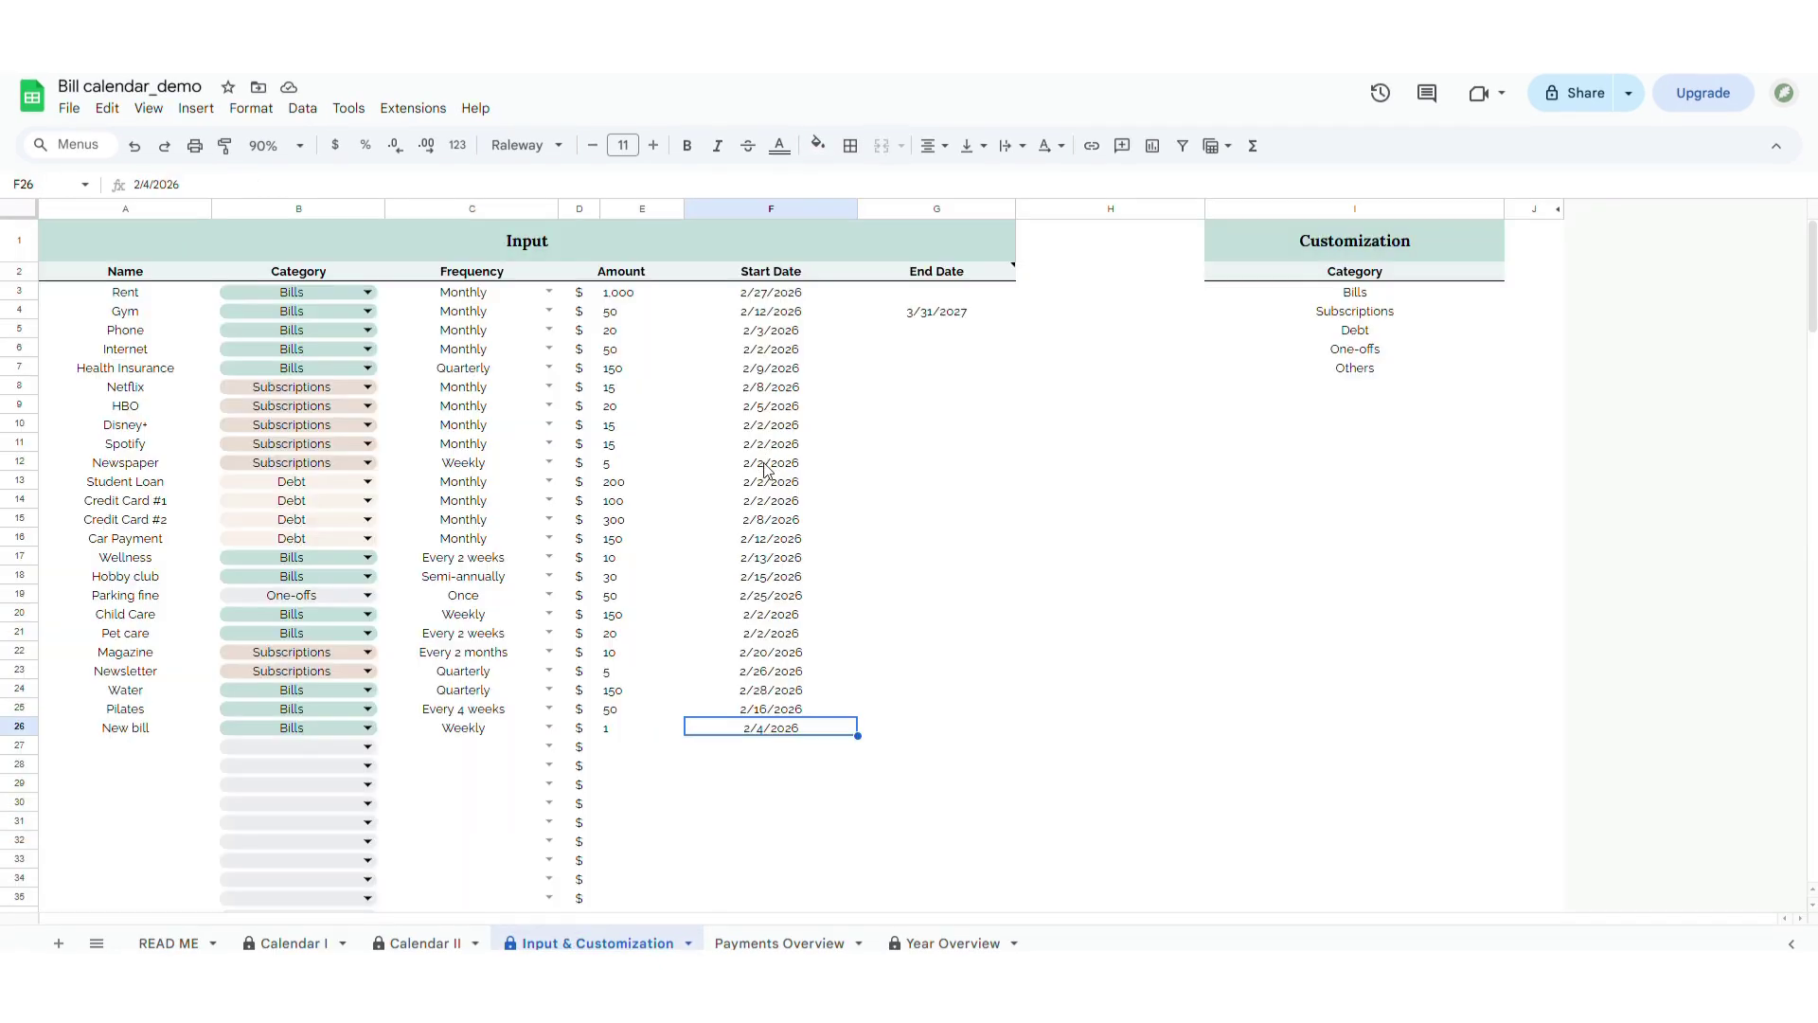
{"action": "double_click", "coordinate": [766, 464]}
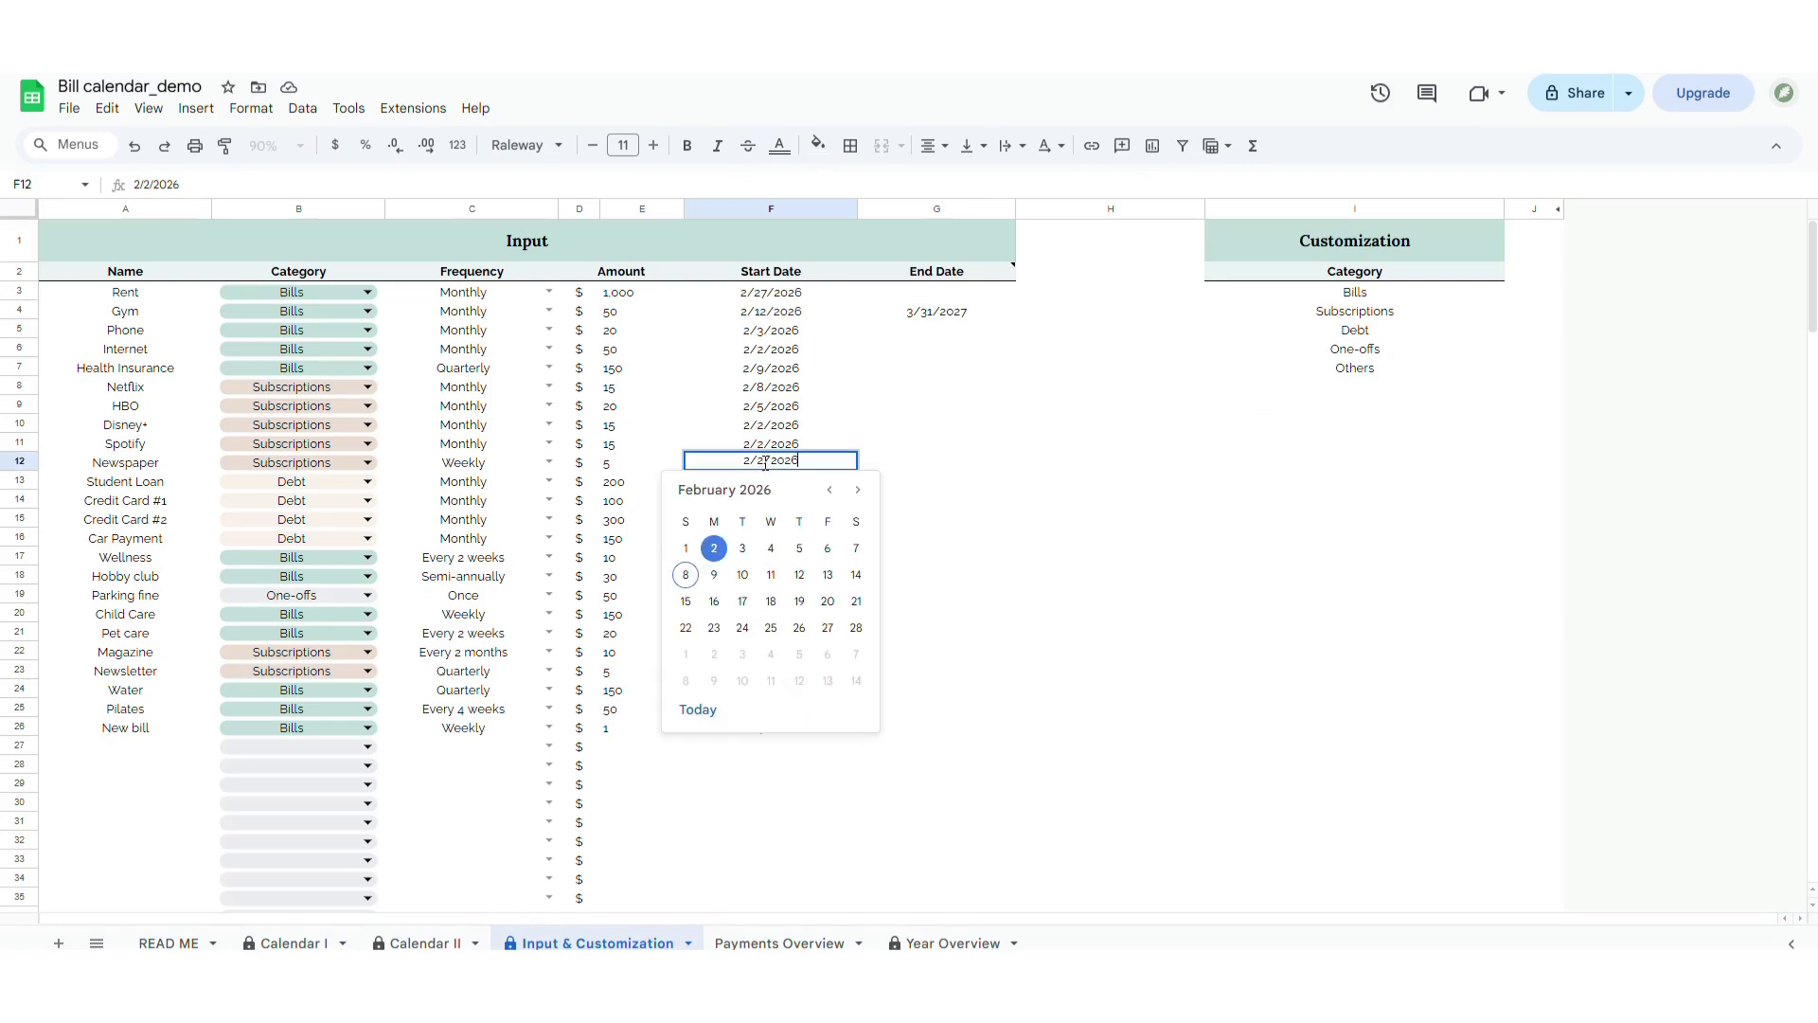
{"action": "left_click", "coordinate": [686, 548]}
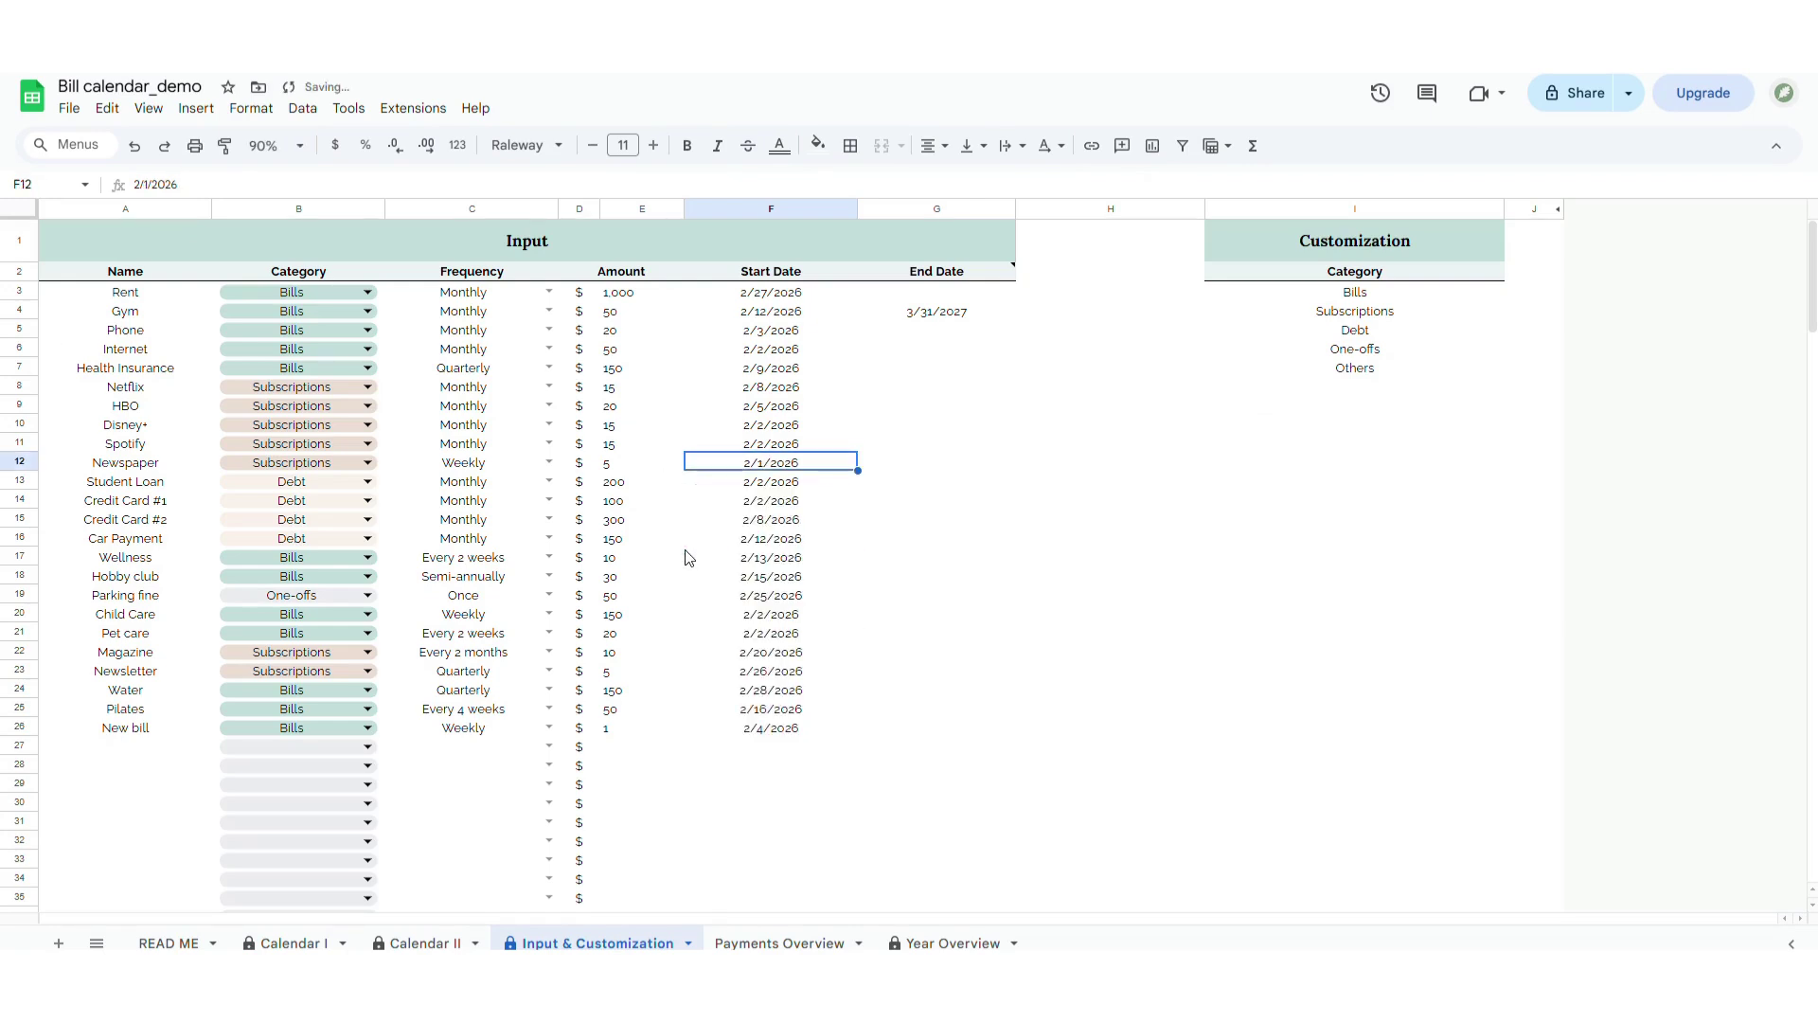
{"action": "left_click", "coordinate": [909, 464]}
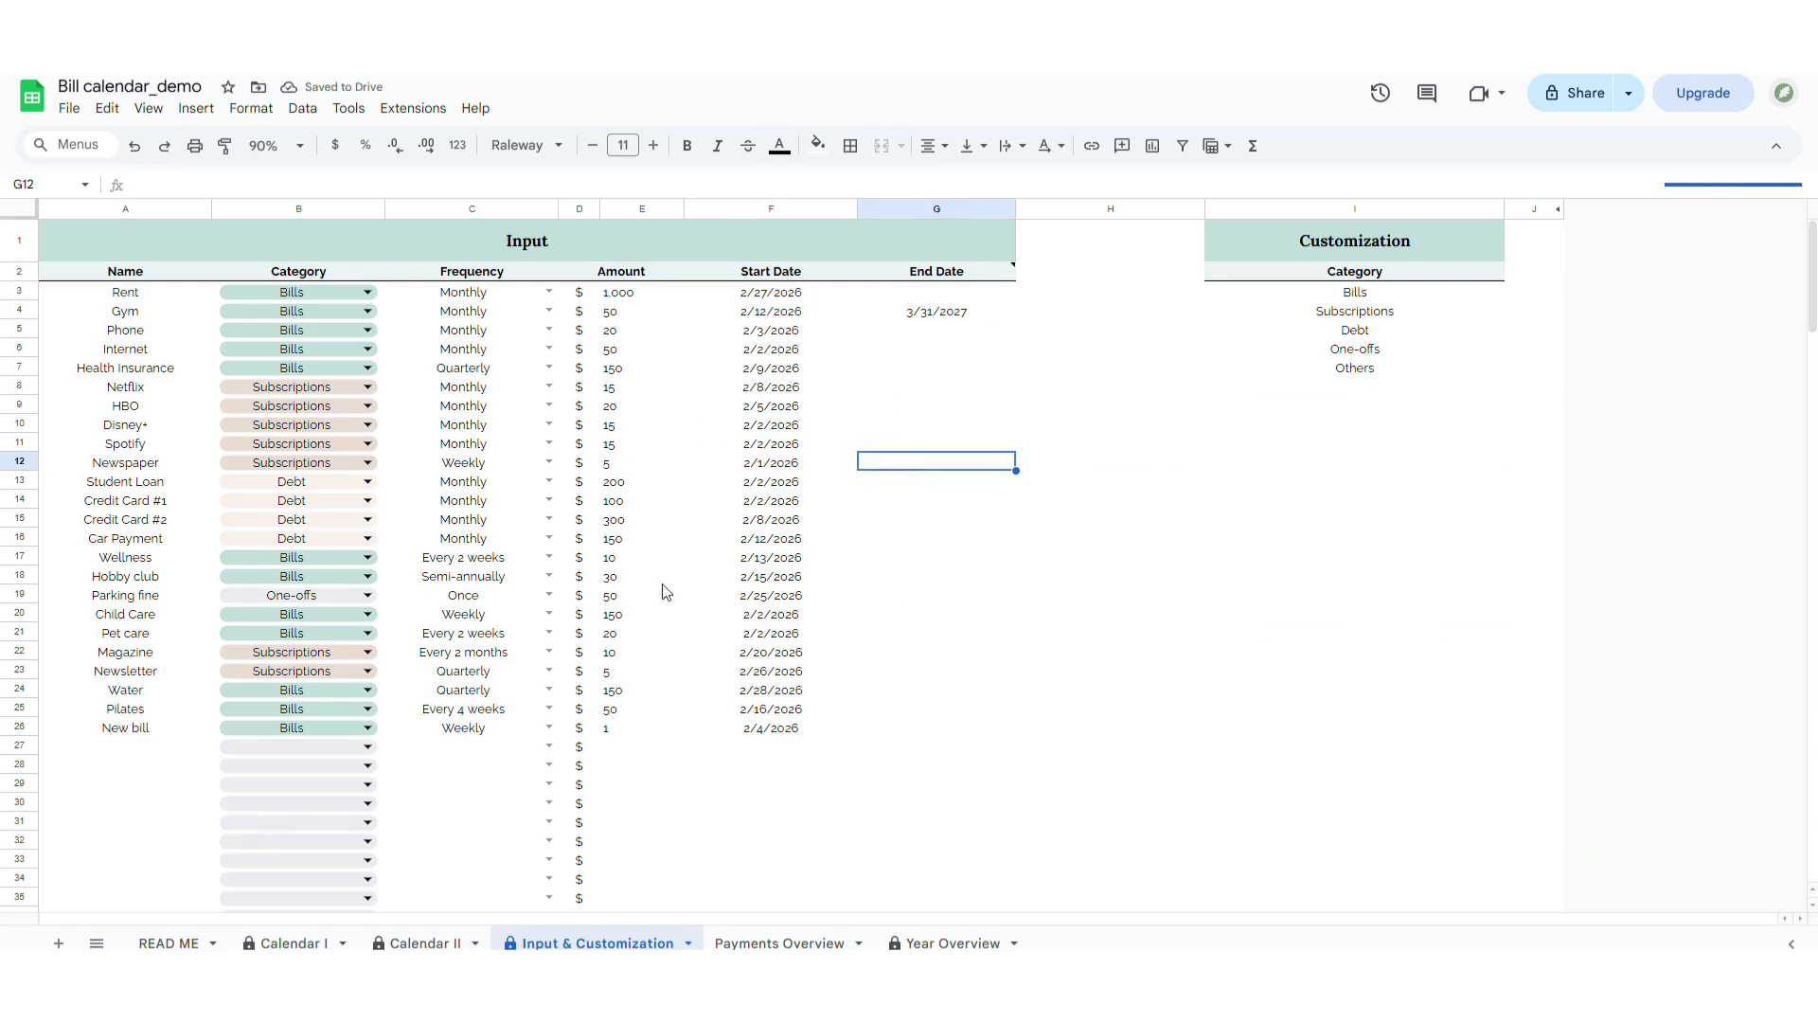
Step: Set Payday #1 to 11 February 2026 and Payday #2 to 25 February 2026 in Calendar I
{"action": "left_click", "coordinate": [287, 943]}
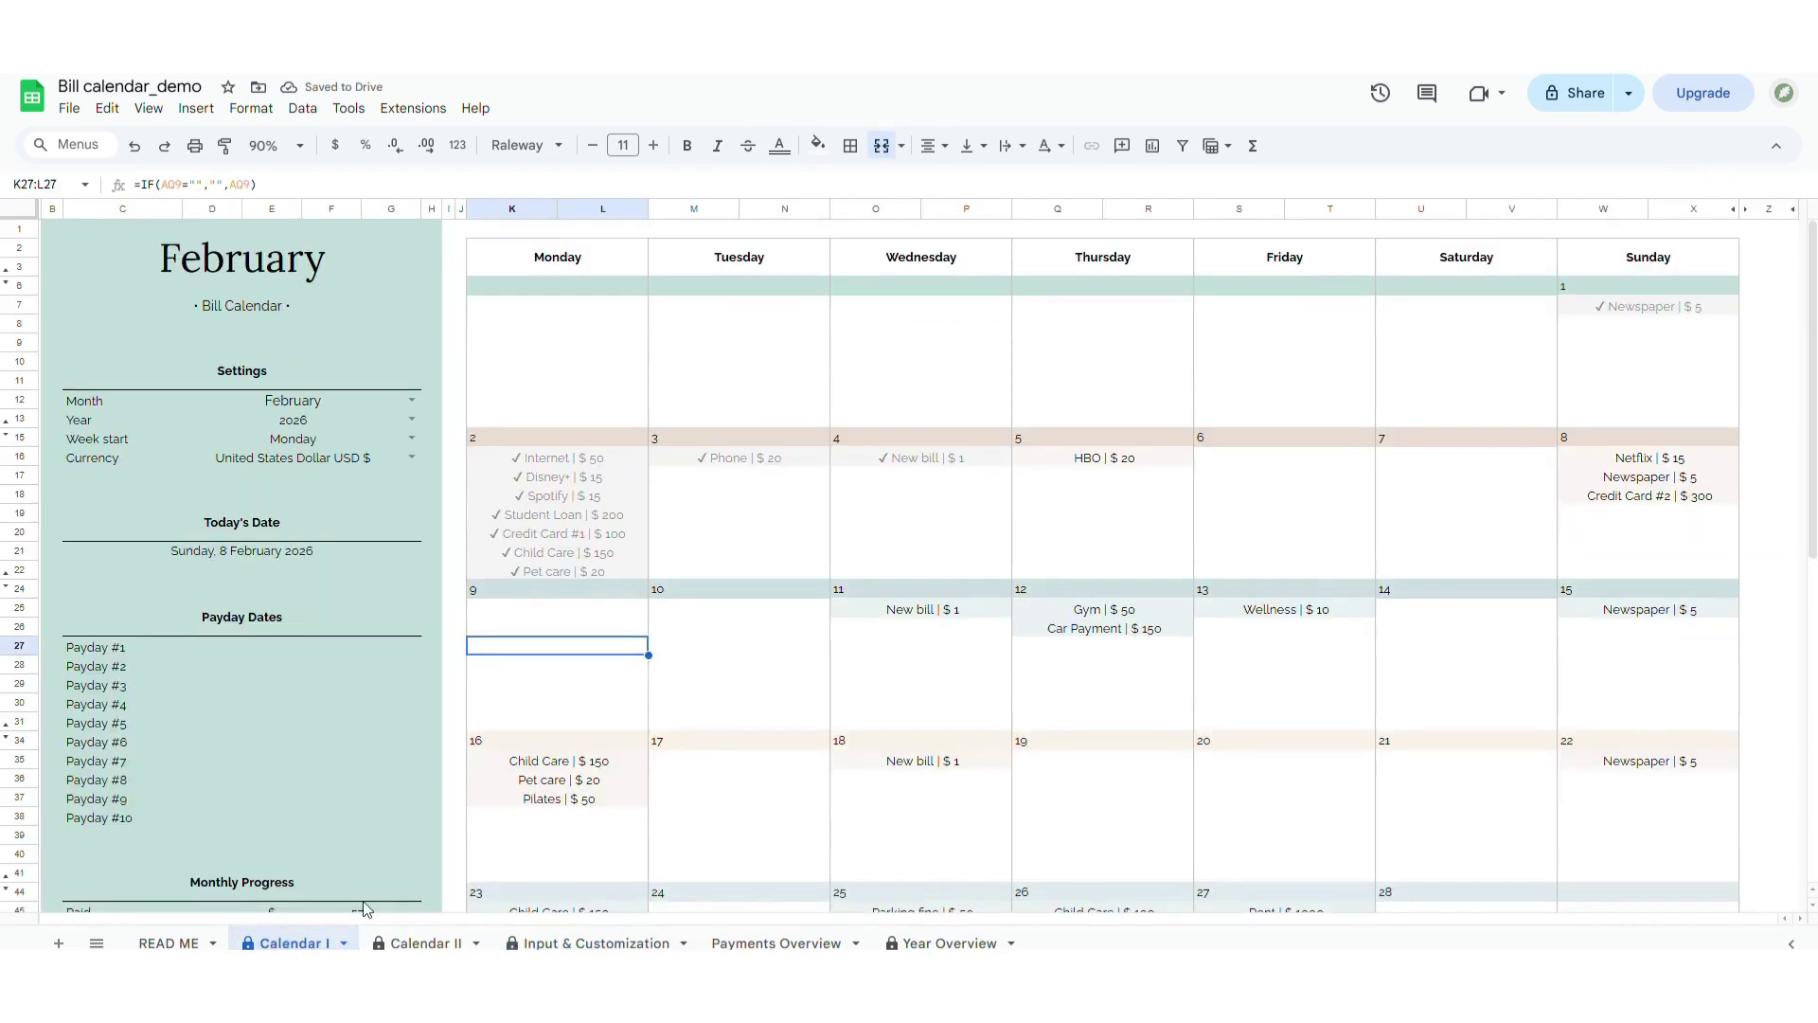
{"action": "left_click", "coordinate": [258, 651]}
{"action": "key", "text": "Up"}
{"action": "key", "text": "Up"}
{"action": "key", "text": "Up"}
{"action": "key", "text": "Up"}
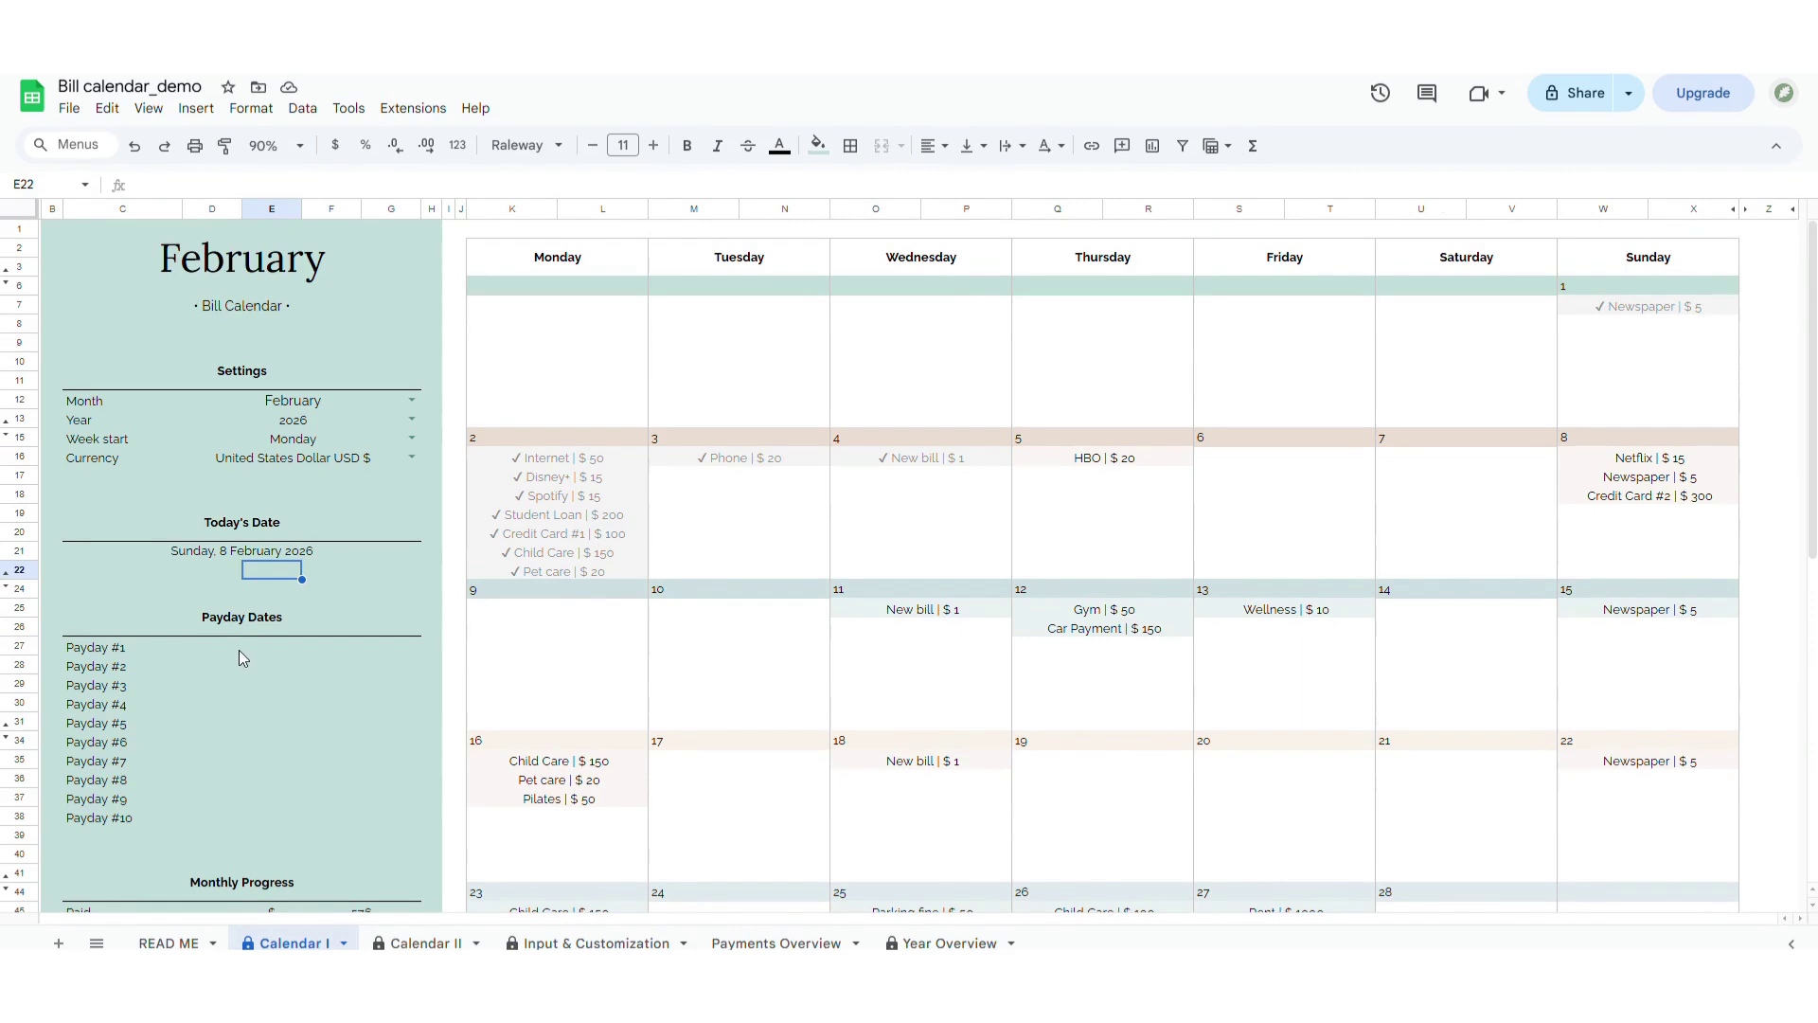
{"action": "double_click", "coordinate": [244, 650]}
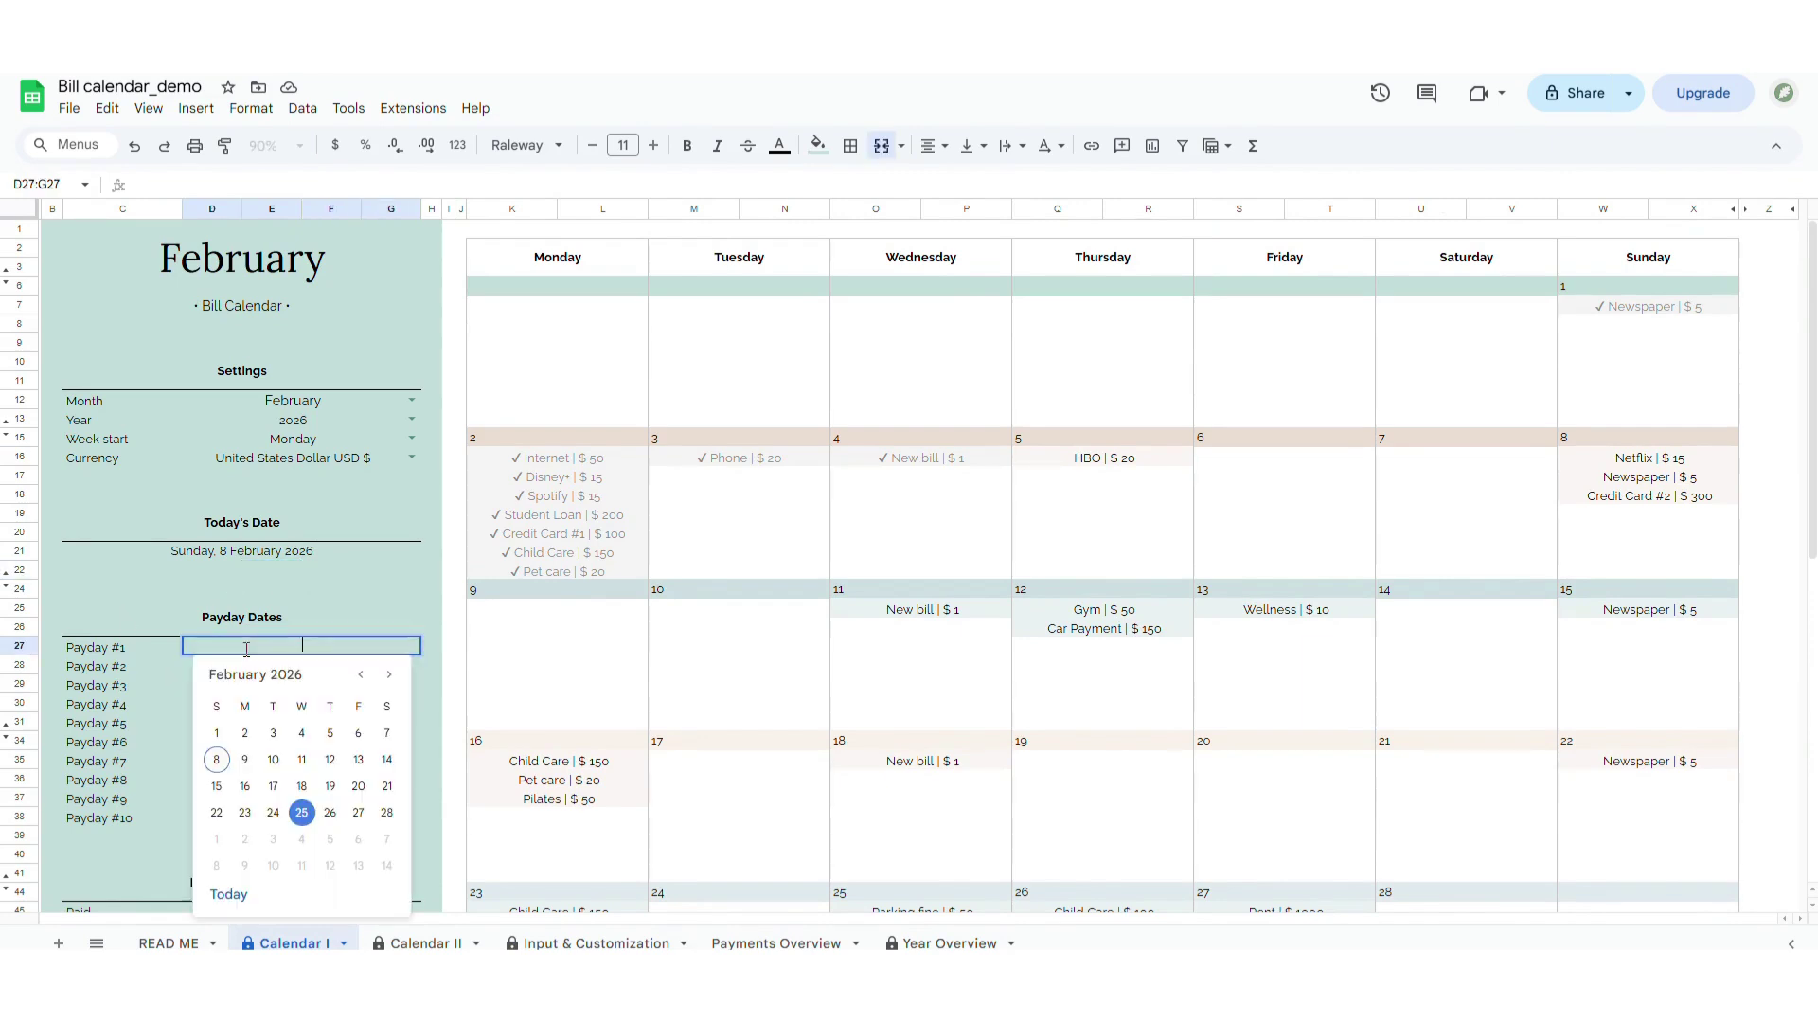
{"action": "left_click", "coordinate": [300, 755]}
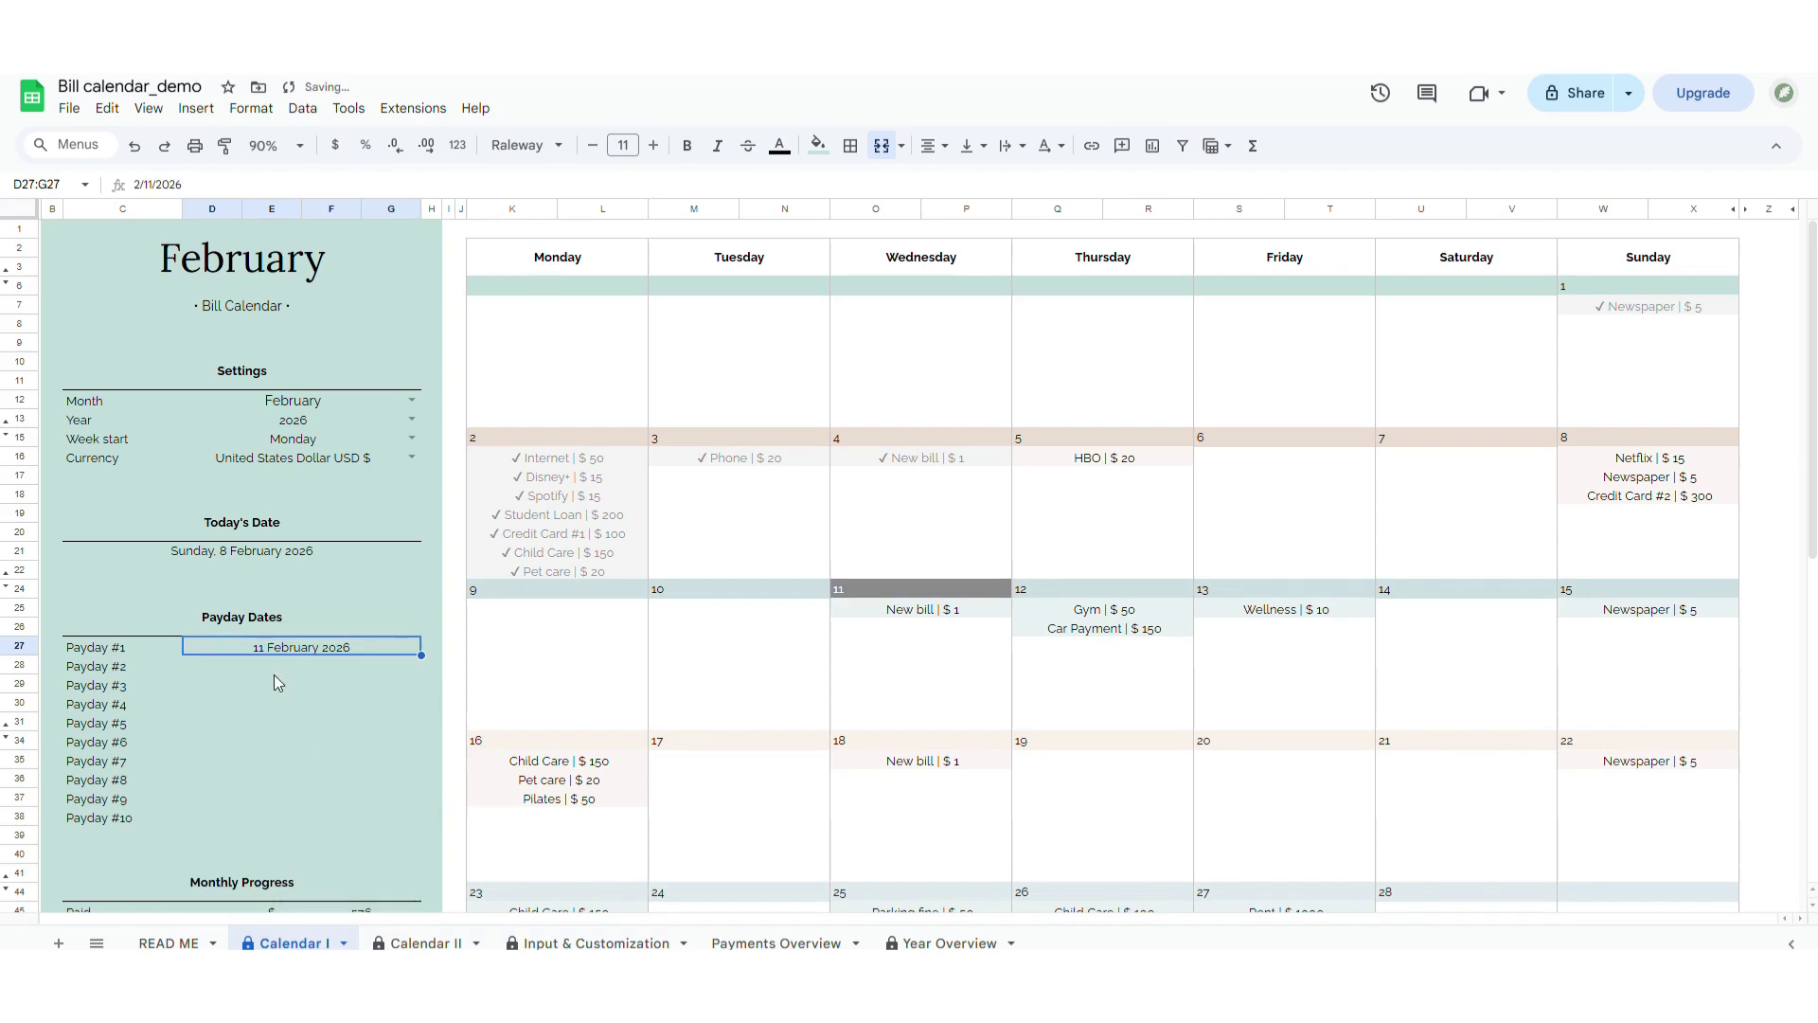
{"action": "double_click", "coordinate": [277, 668]}
{"action": "left_click", "coordinate": [302, 833]}
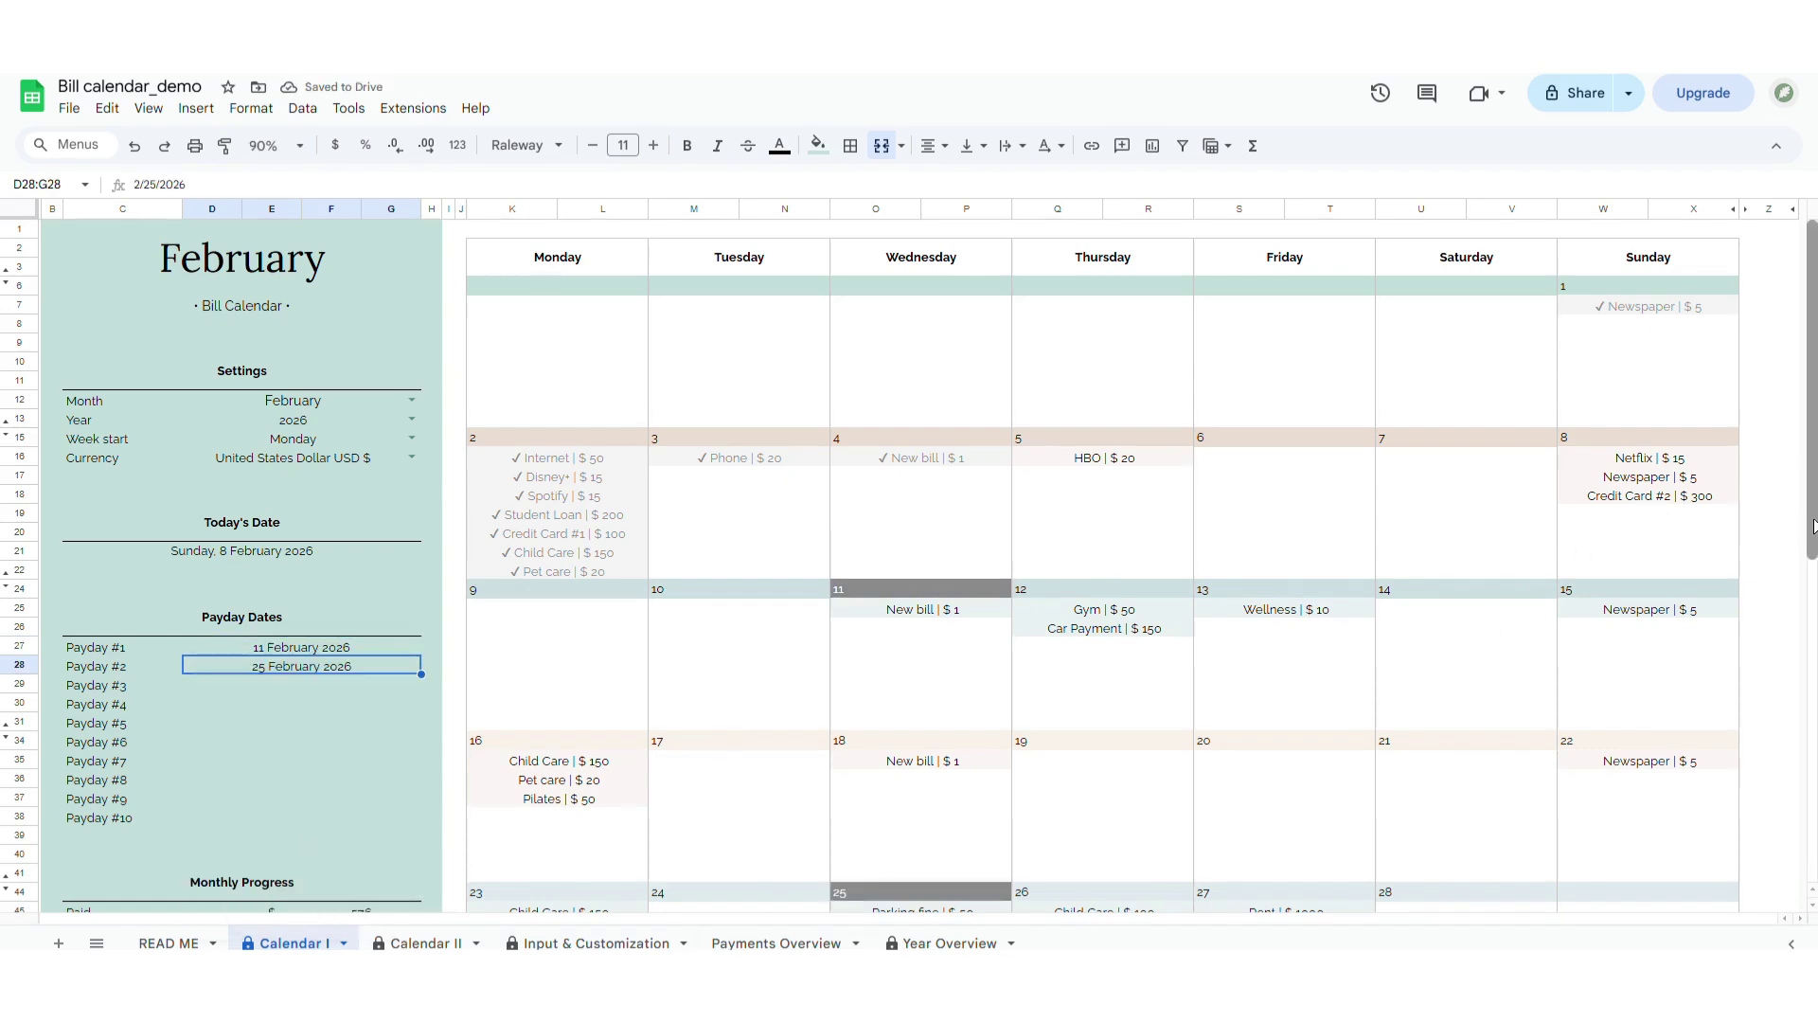
Step: Review the paid, pending and total amounts under Monthly Progress in Calendar I
{"action": "scroll", "coordinate": [1791, 535], "scroll_direction": "down", "scroll_amount": 4}
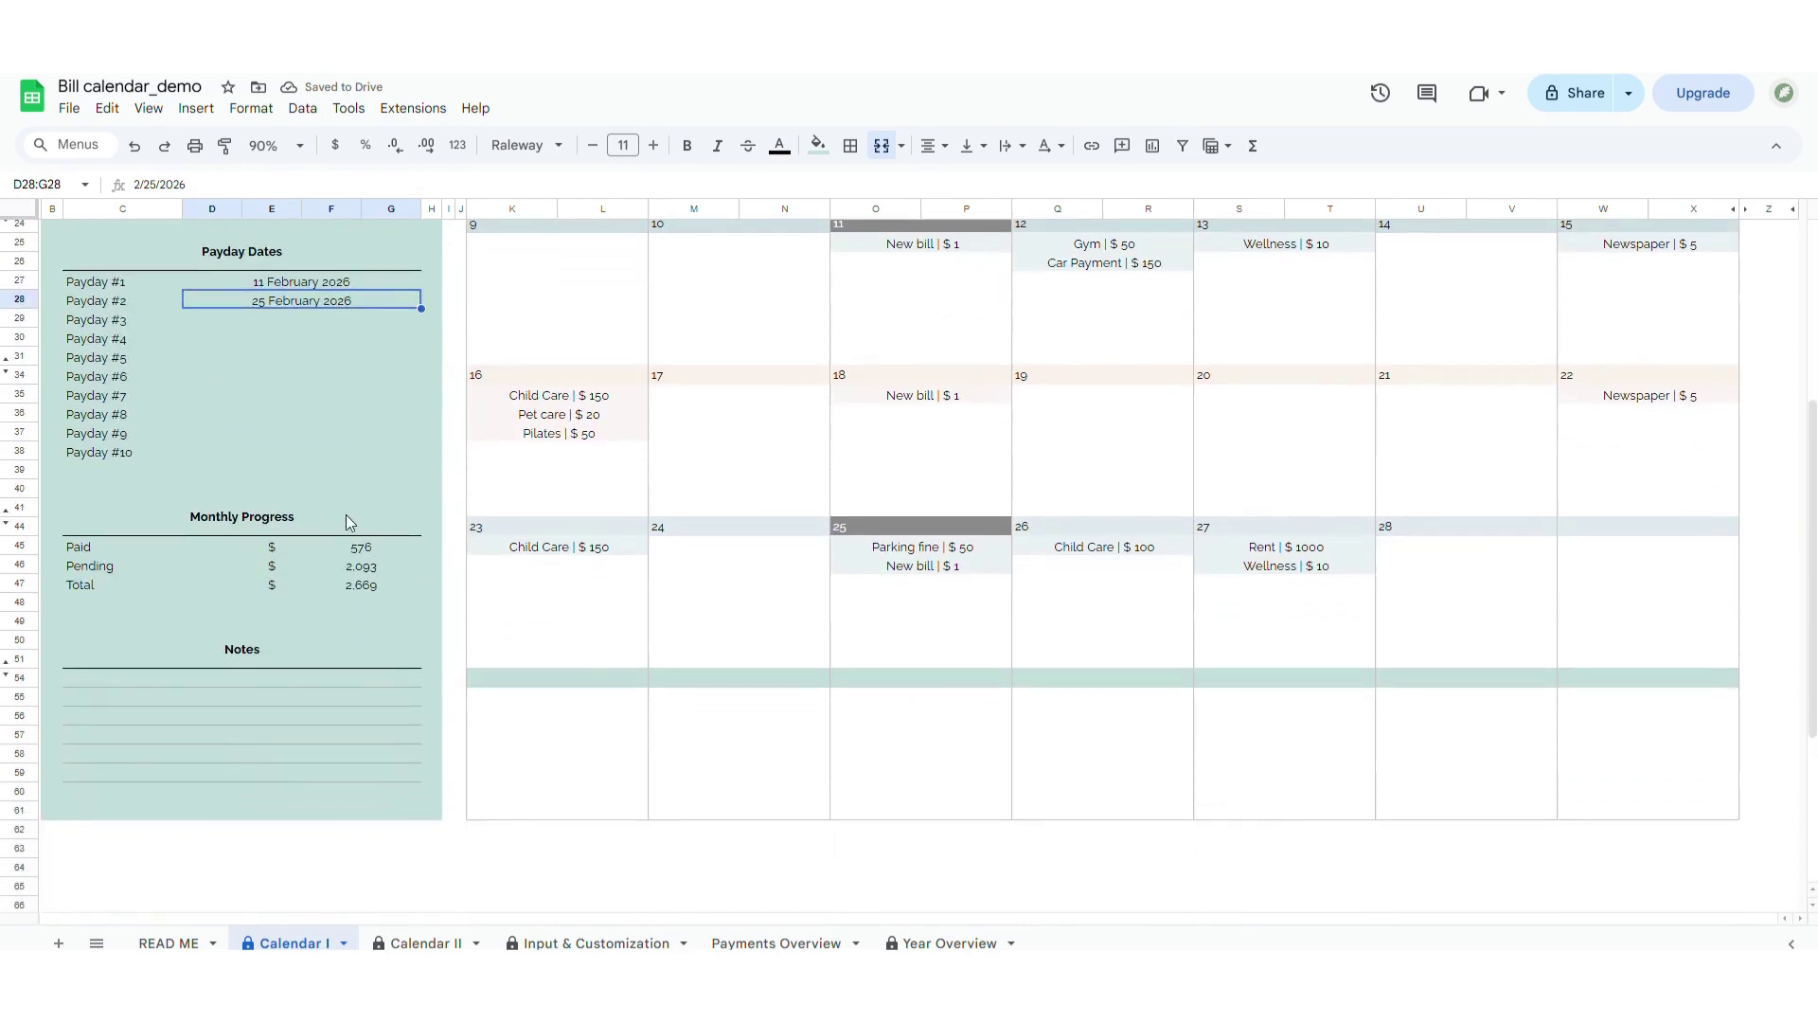
{"action": "left_click_drag", "start_coordinate": [368, 490], "coordinate": [371, 602]}
{"action": "left_click", "coordinate": [349, 640]}
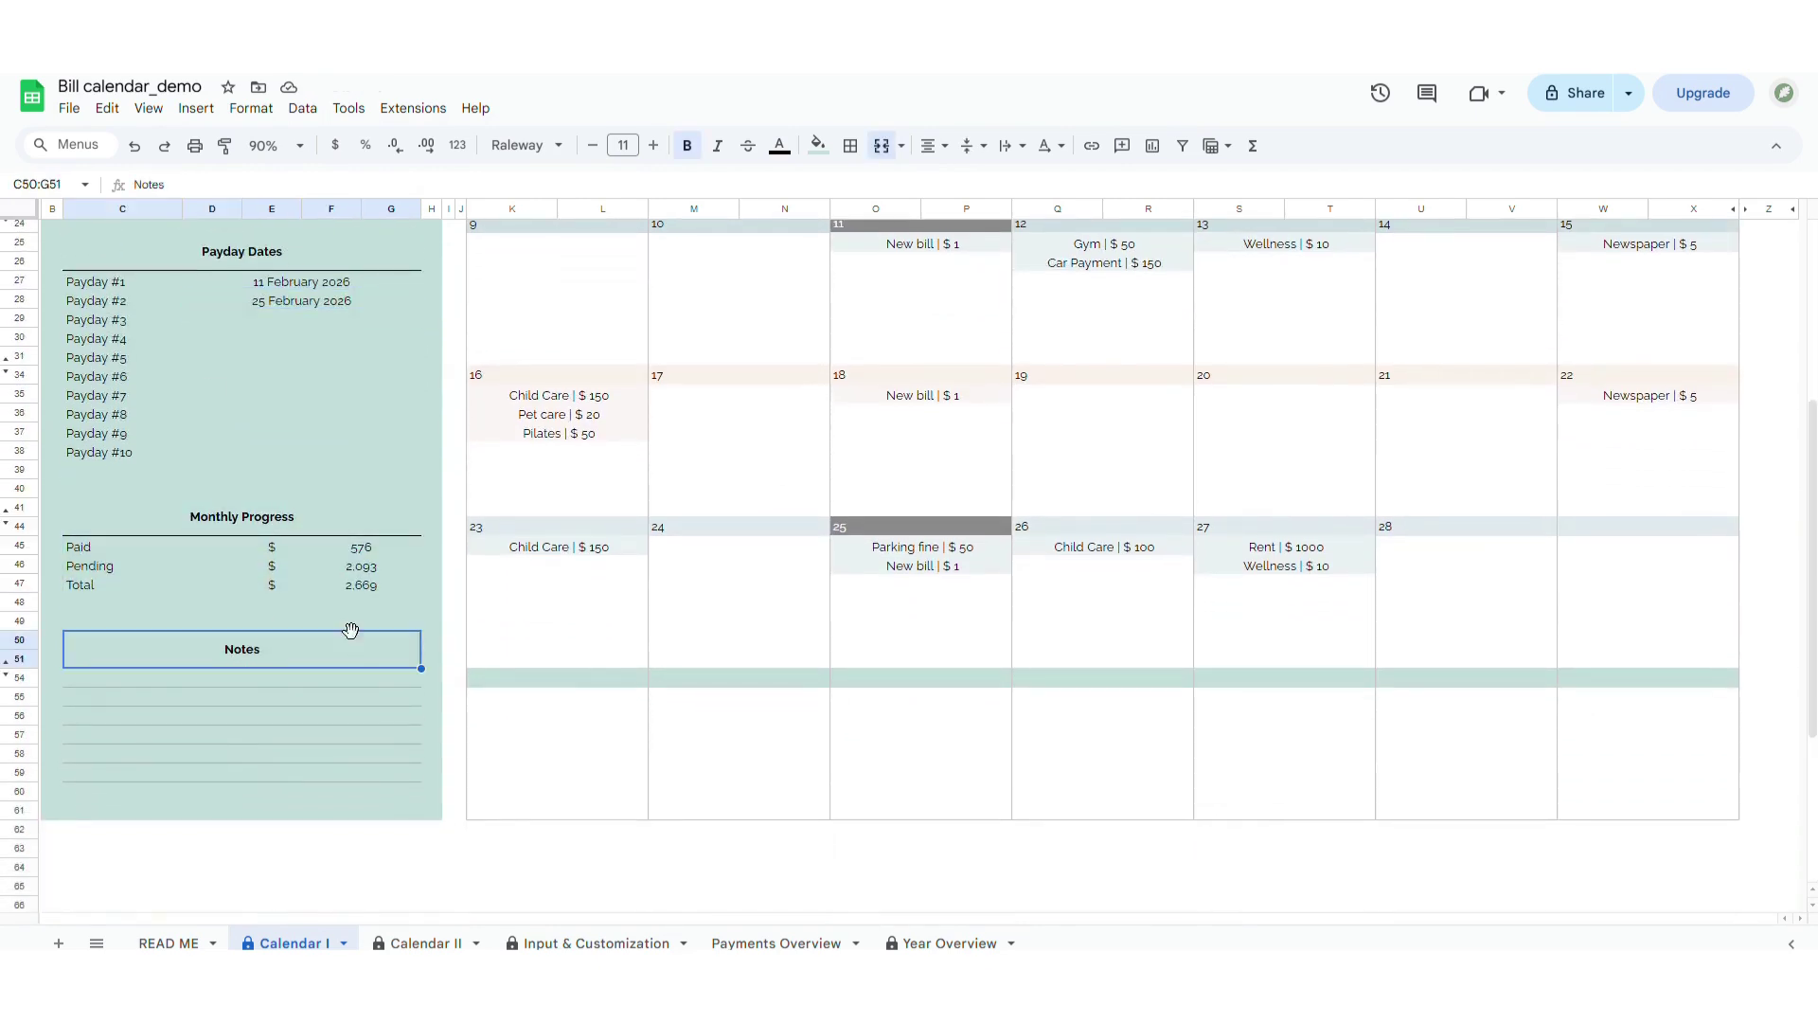
{"action": "left_click", "coordinate": [407, 603]}
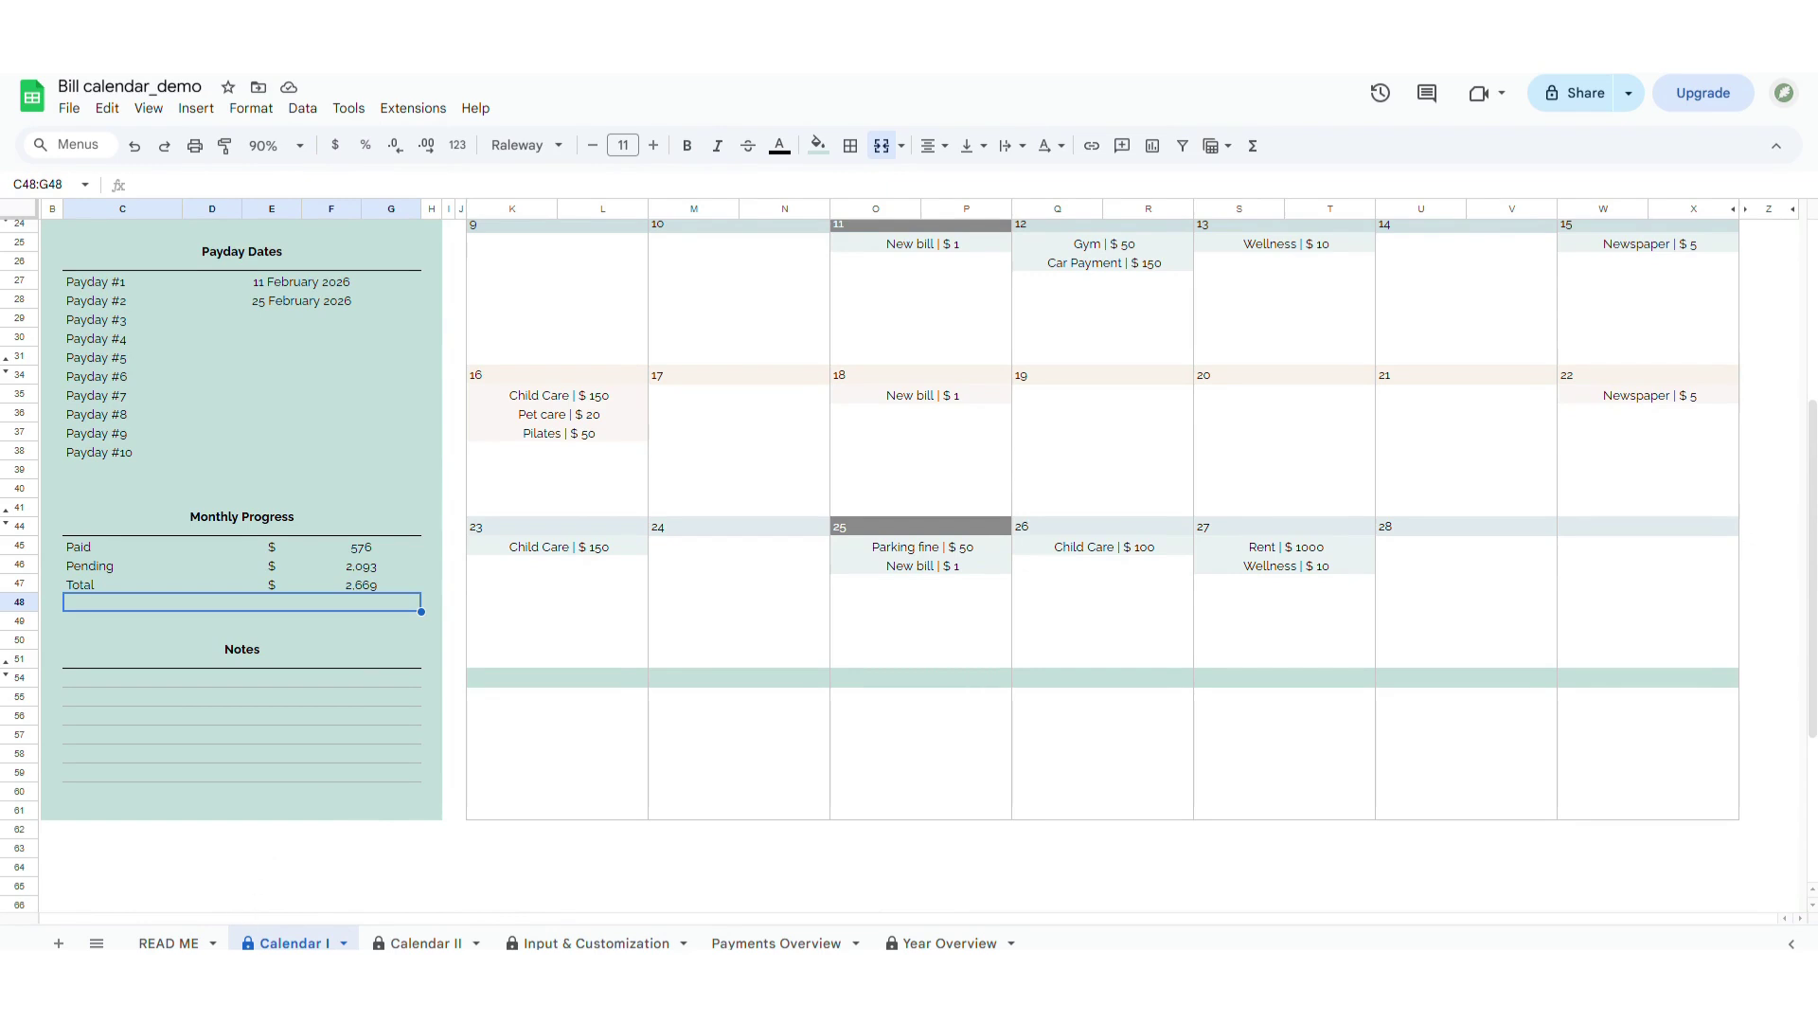
Step: Set the month of Calendar II to March
{"action": "left_click", "coordinate": [413, 942]}
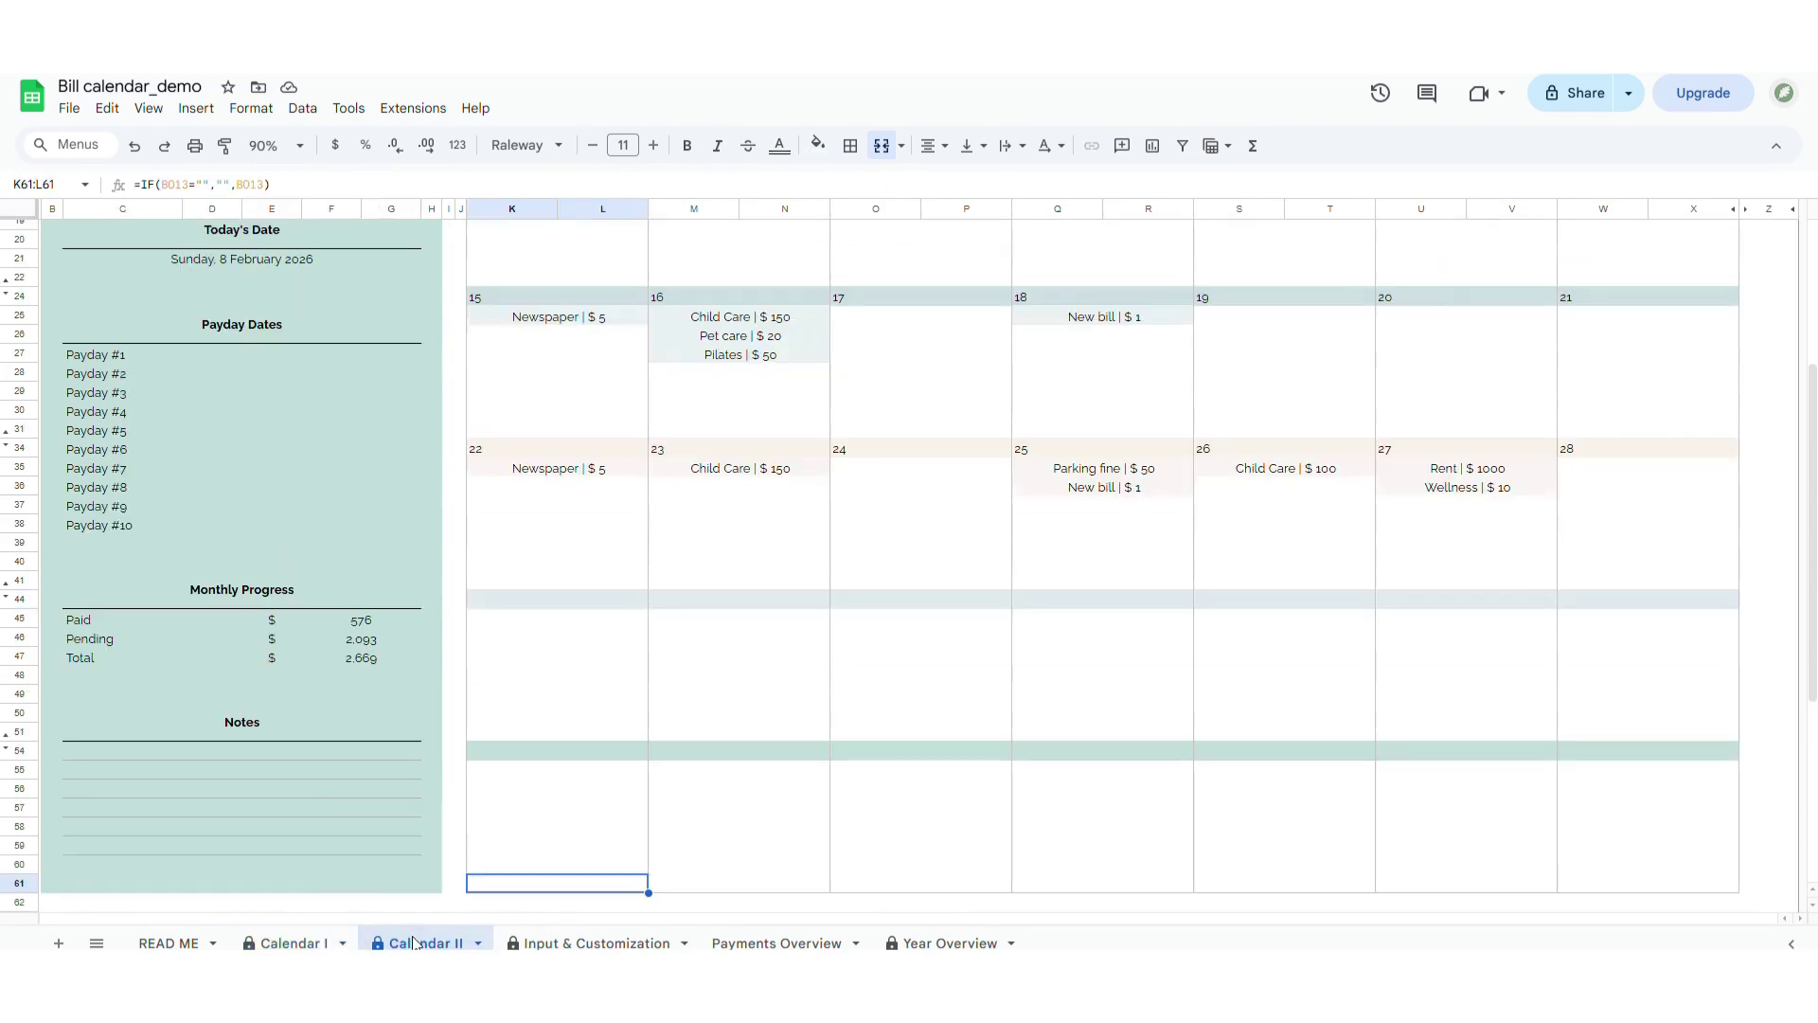
{"action": "left_click_drag", "start_coordinate": [1814, 578], "coordinate": [1814, 431]}
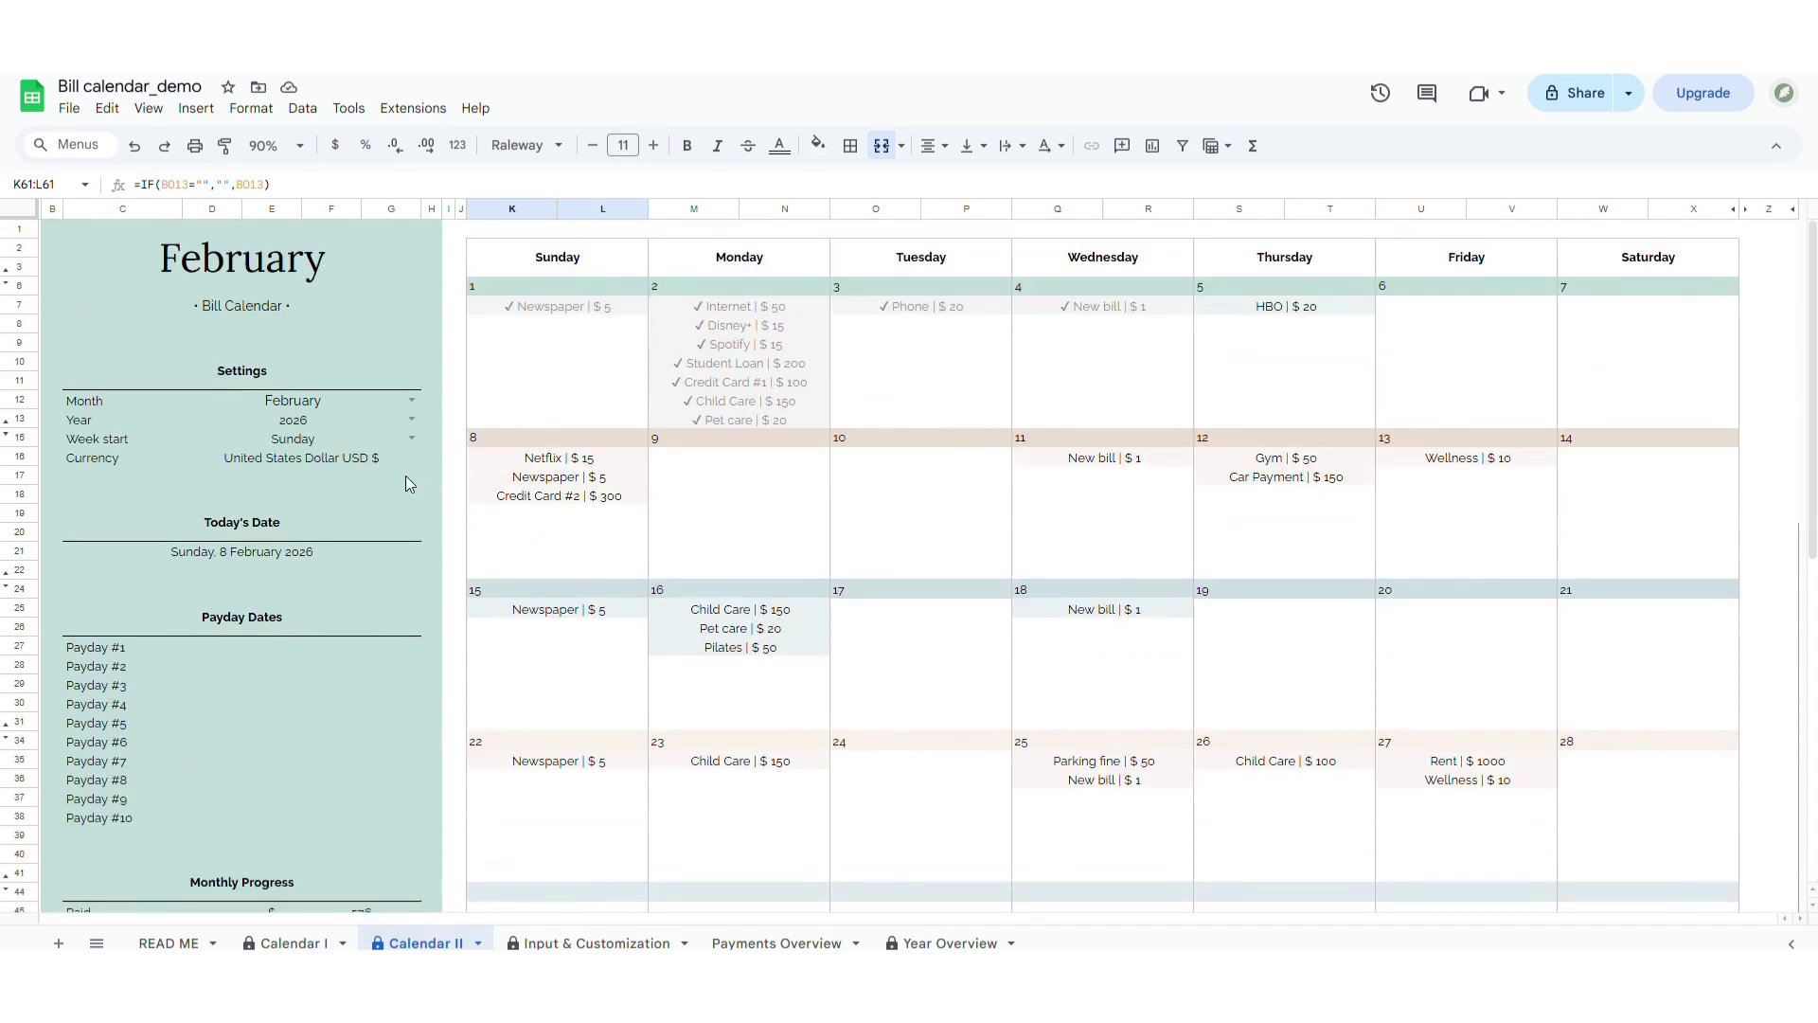
{"action": "left_click", "coordinate": [414, 399]}
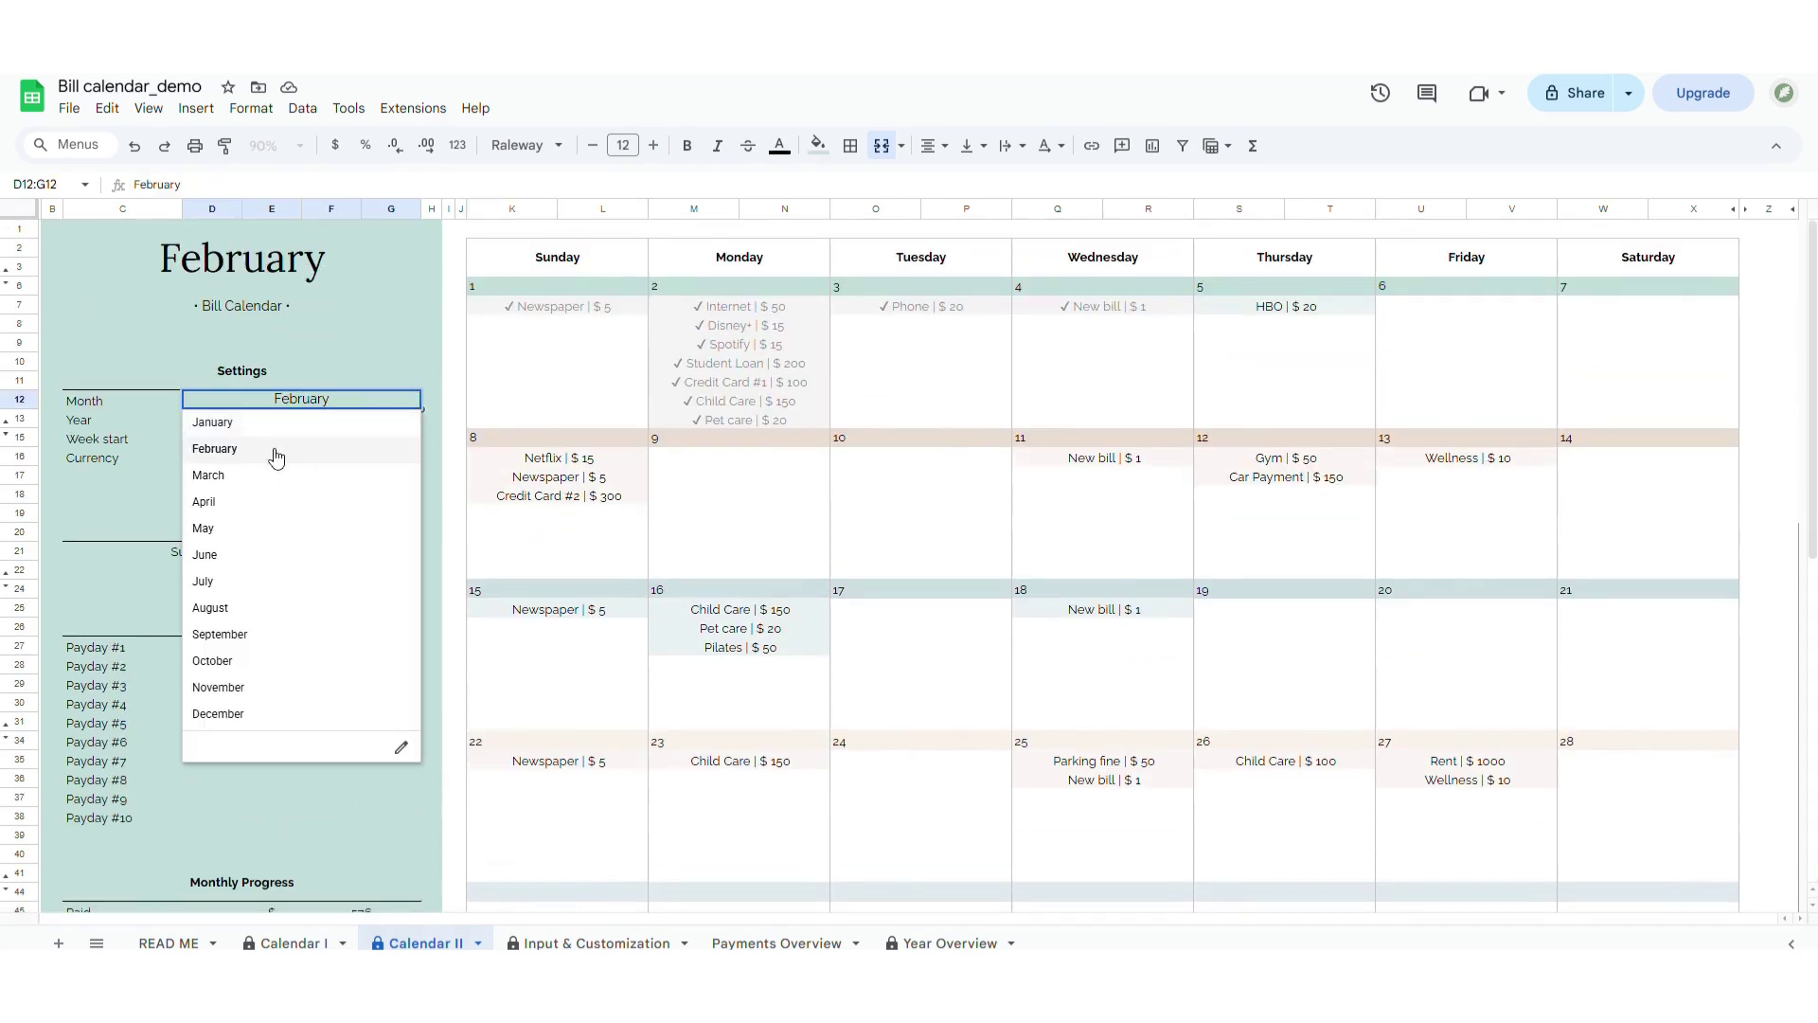
{"action": "left_click", "coordinate": [256, 474]}
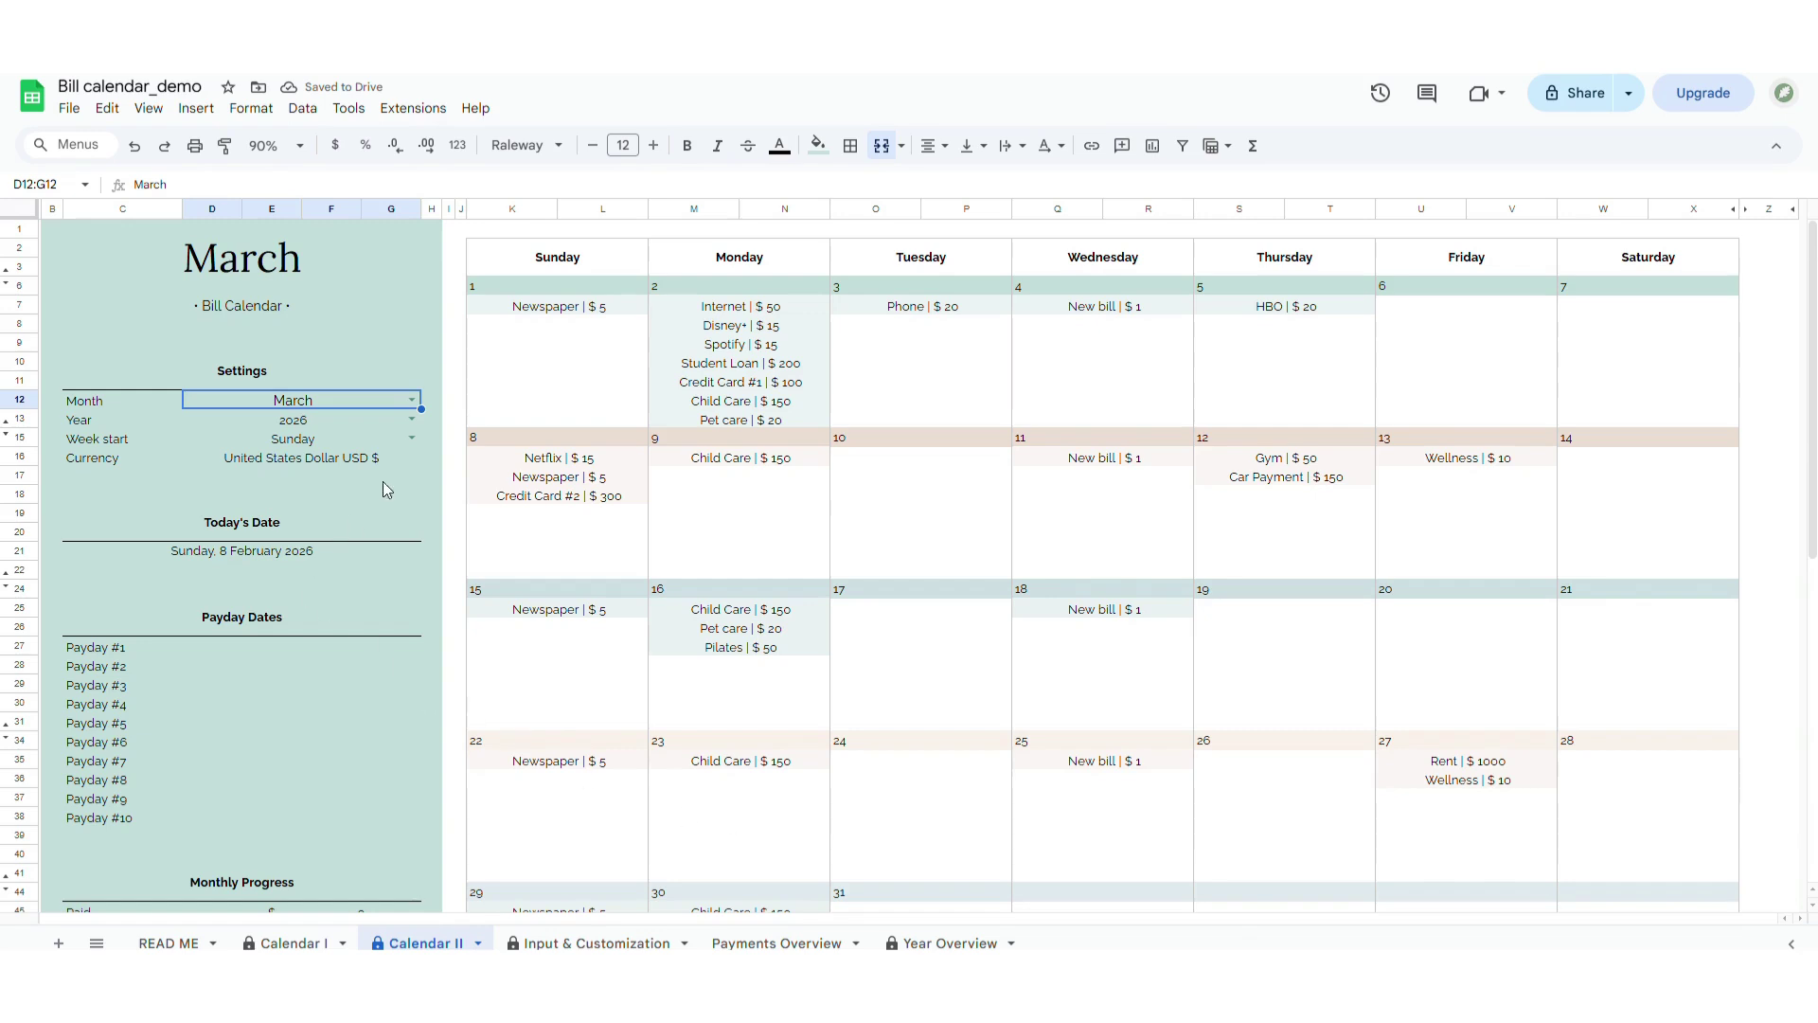
{"action": "left_click", "coordinate": [556, 816]}
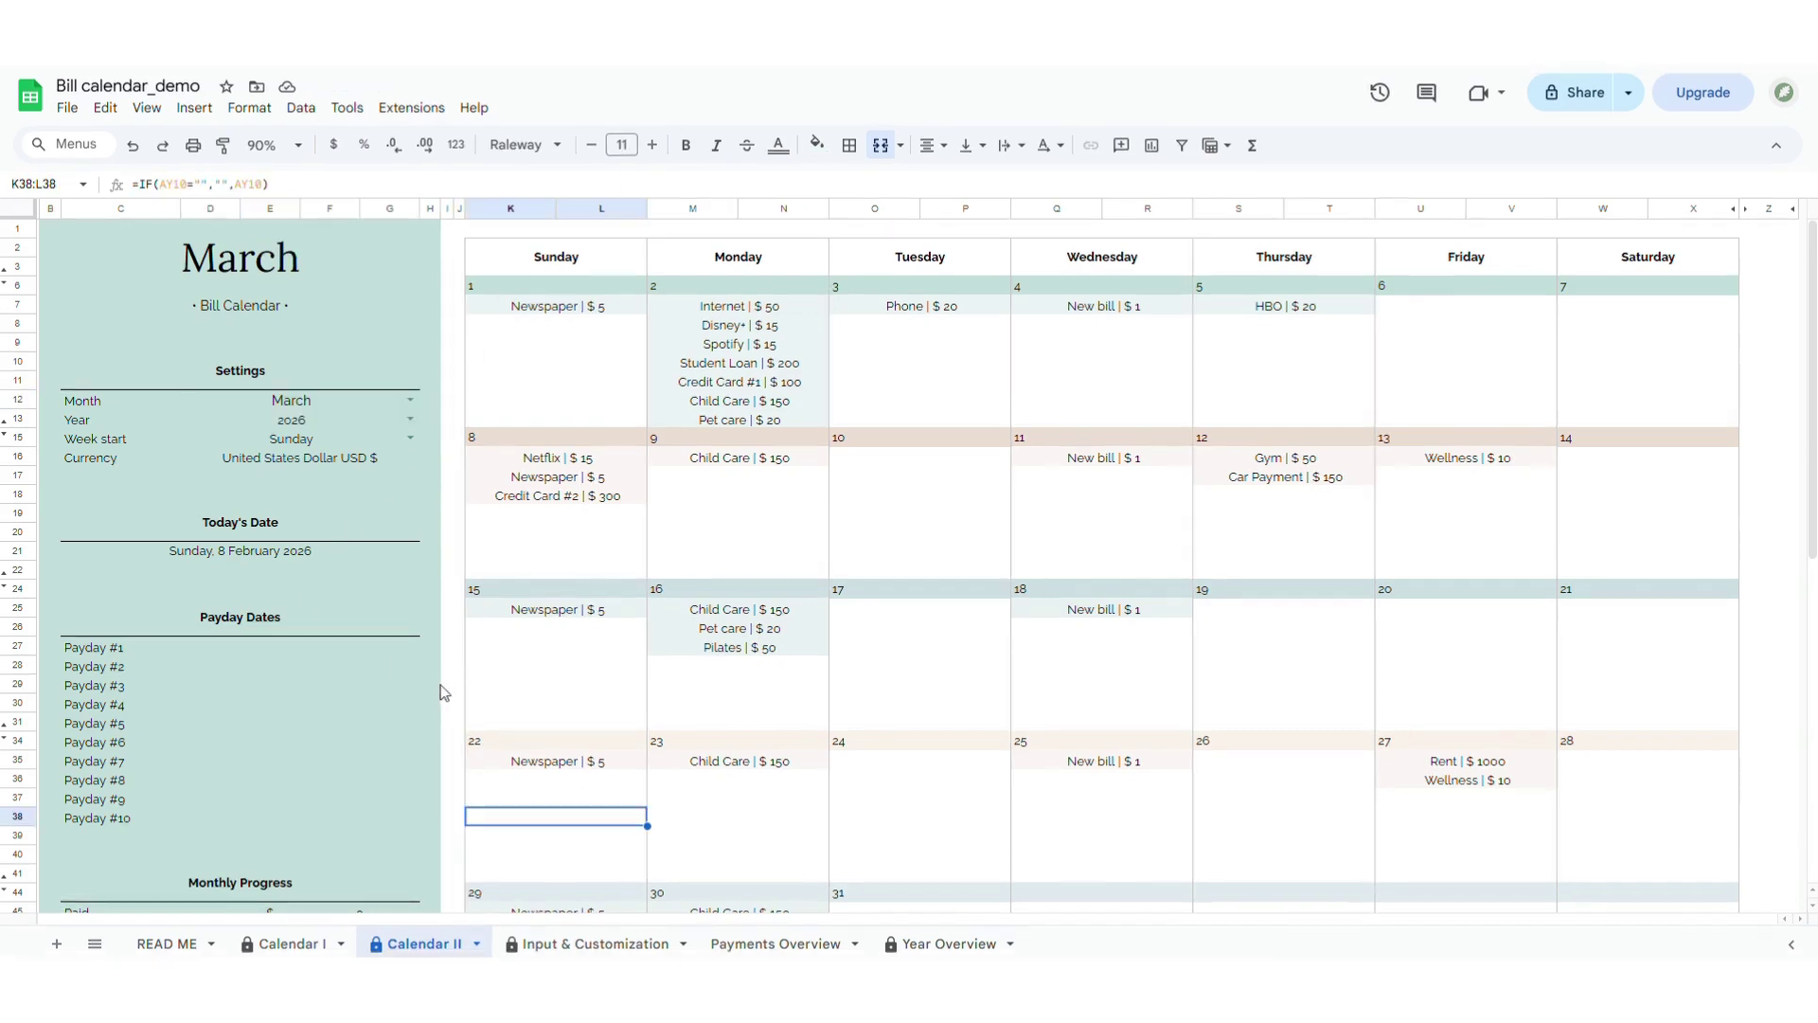
{"action": "right_click", "coordinate": [428, 945]}
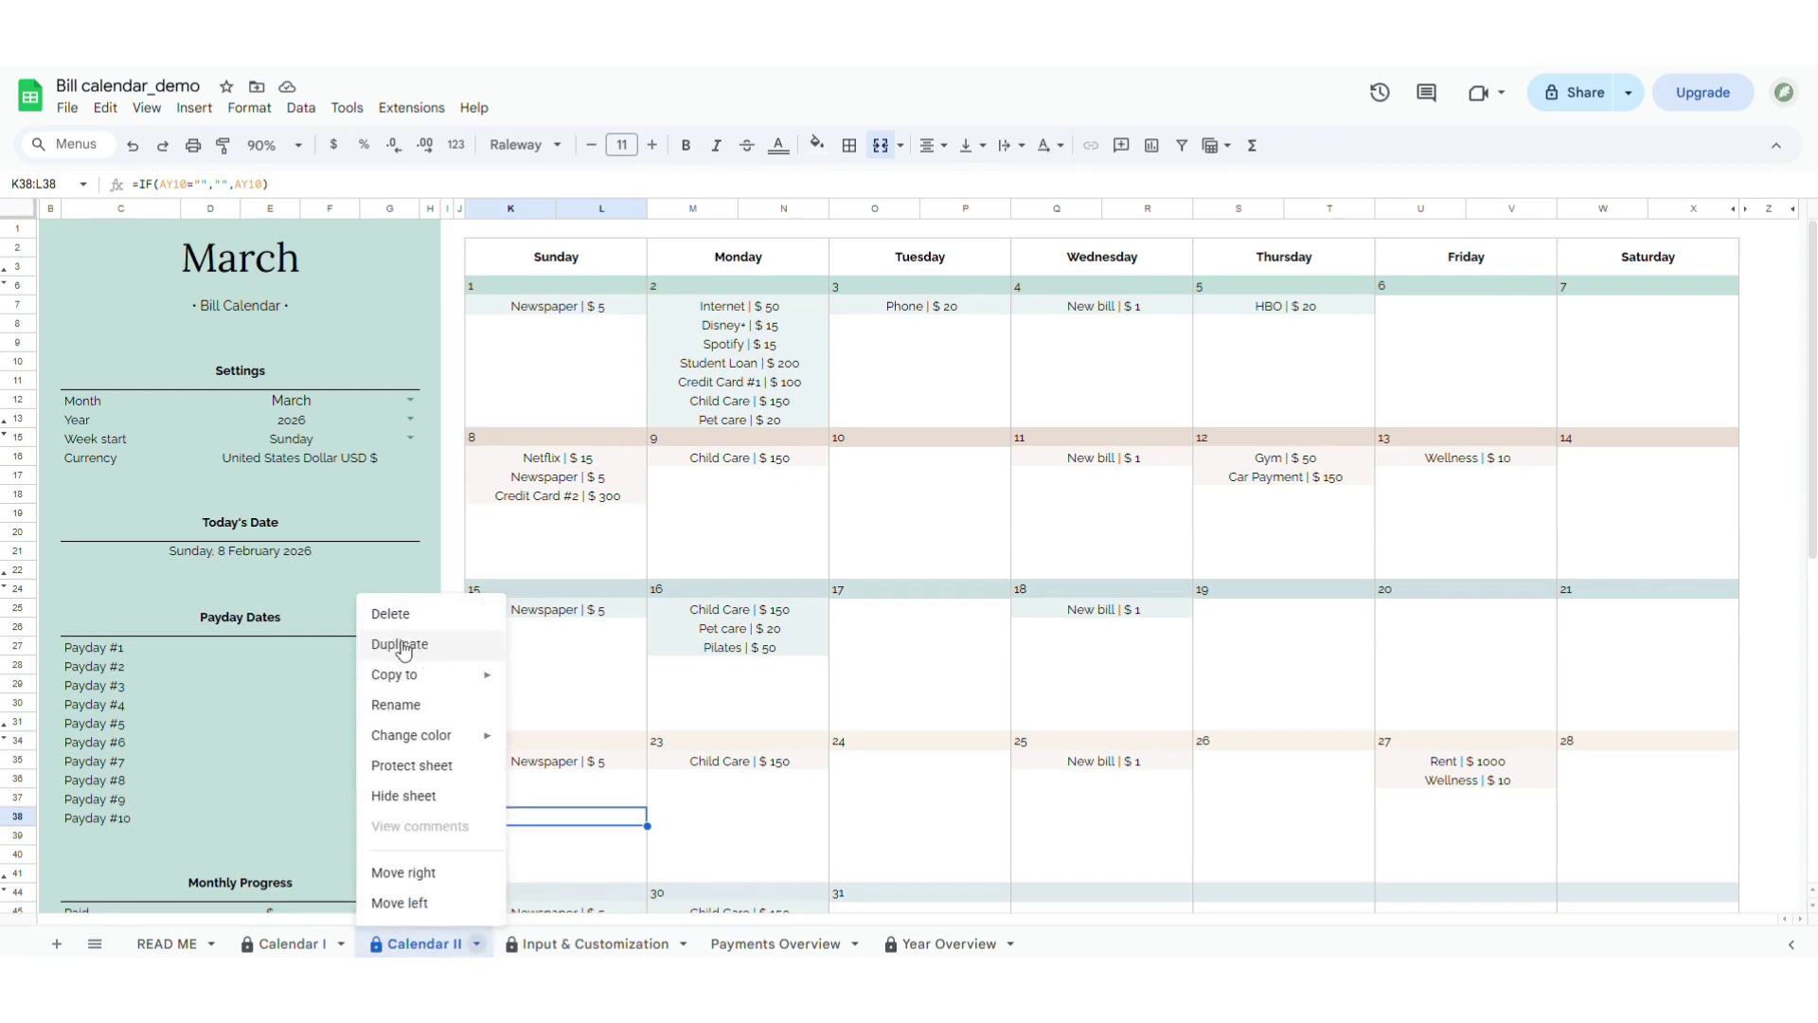
{"action": "left_click", "coordinate": [322, 839]}
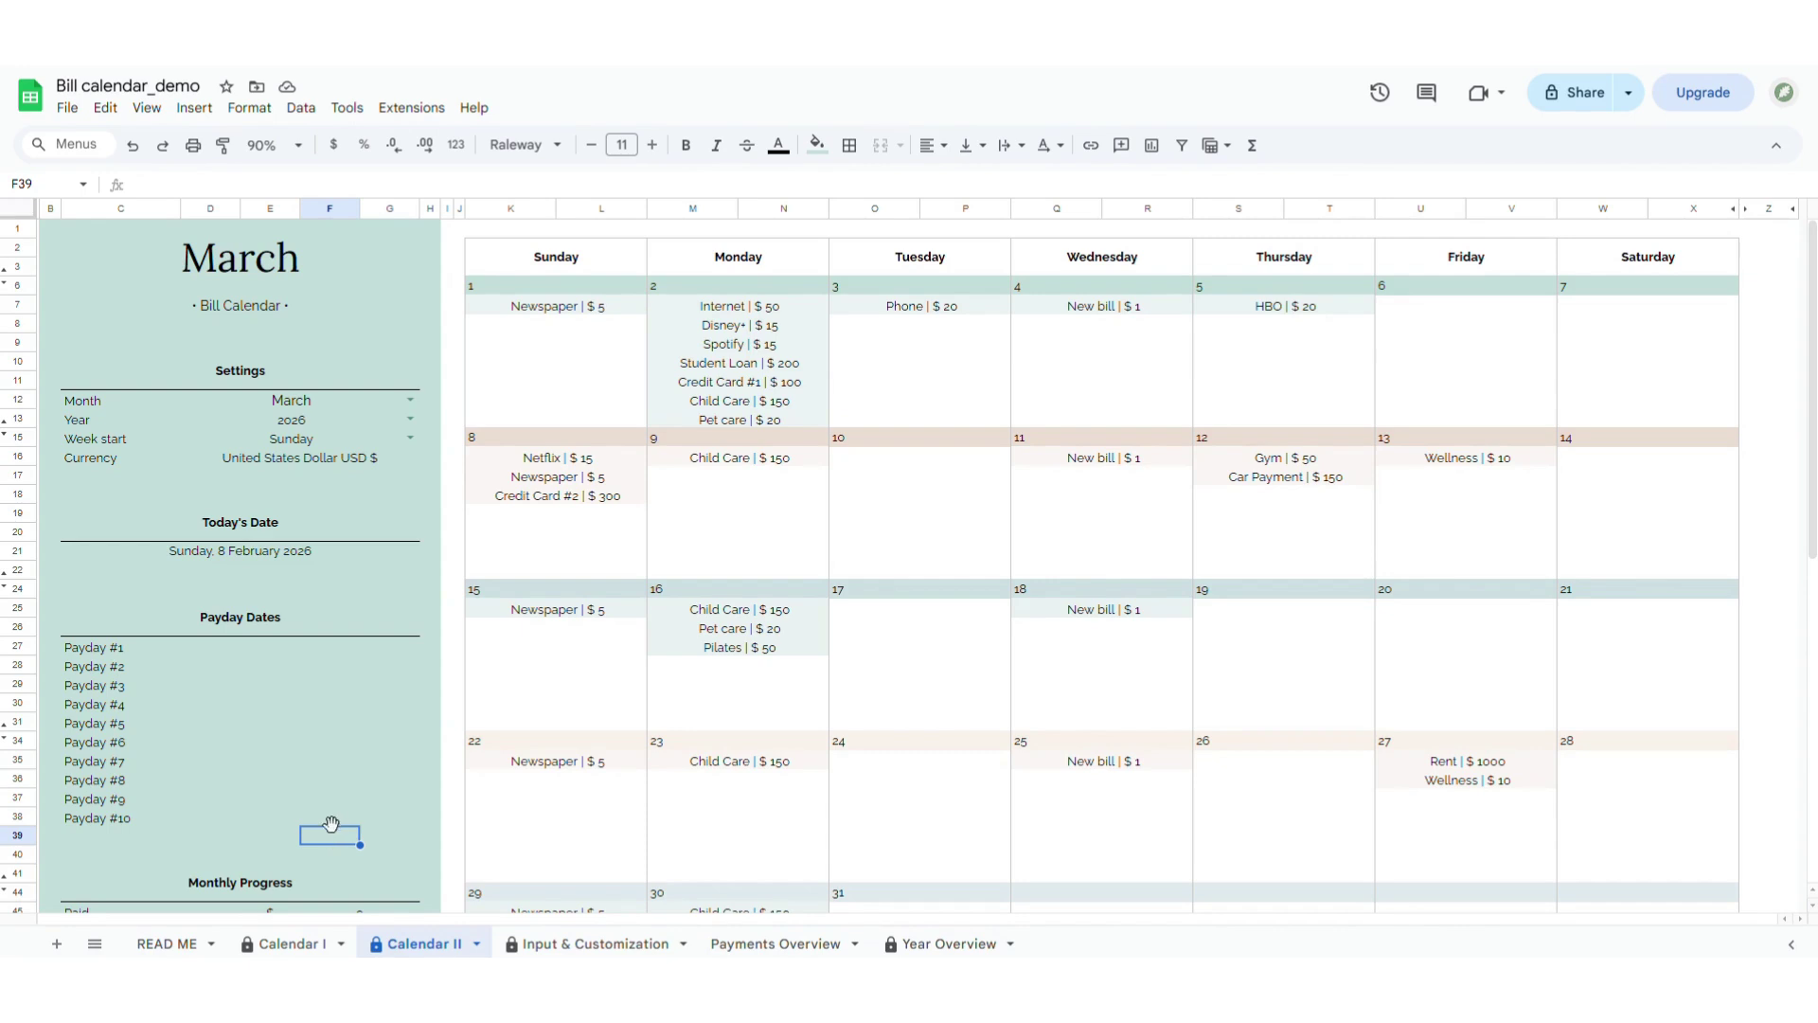
{"action": "right_click", "coordinate": [431, 948]}
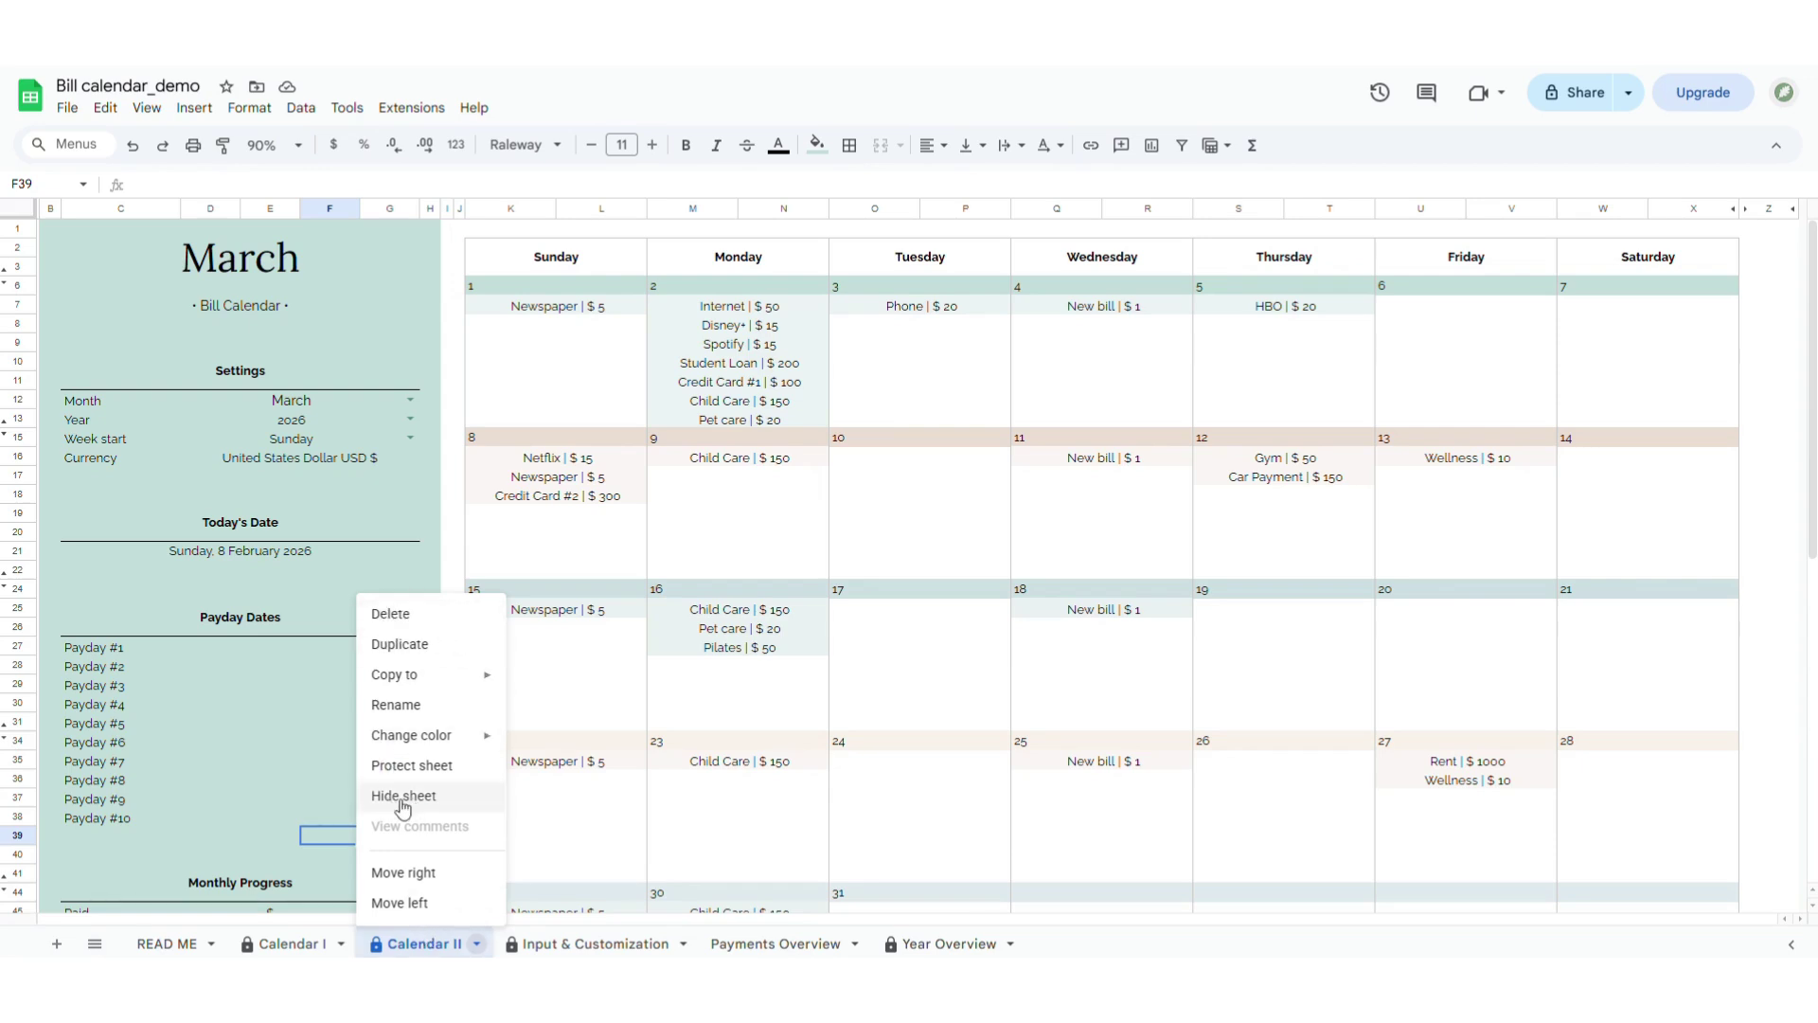
{"action": "left_click", "coordinate": [261, 768]}
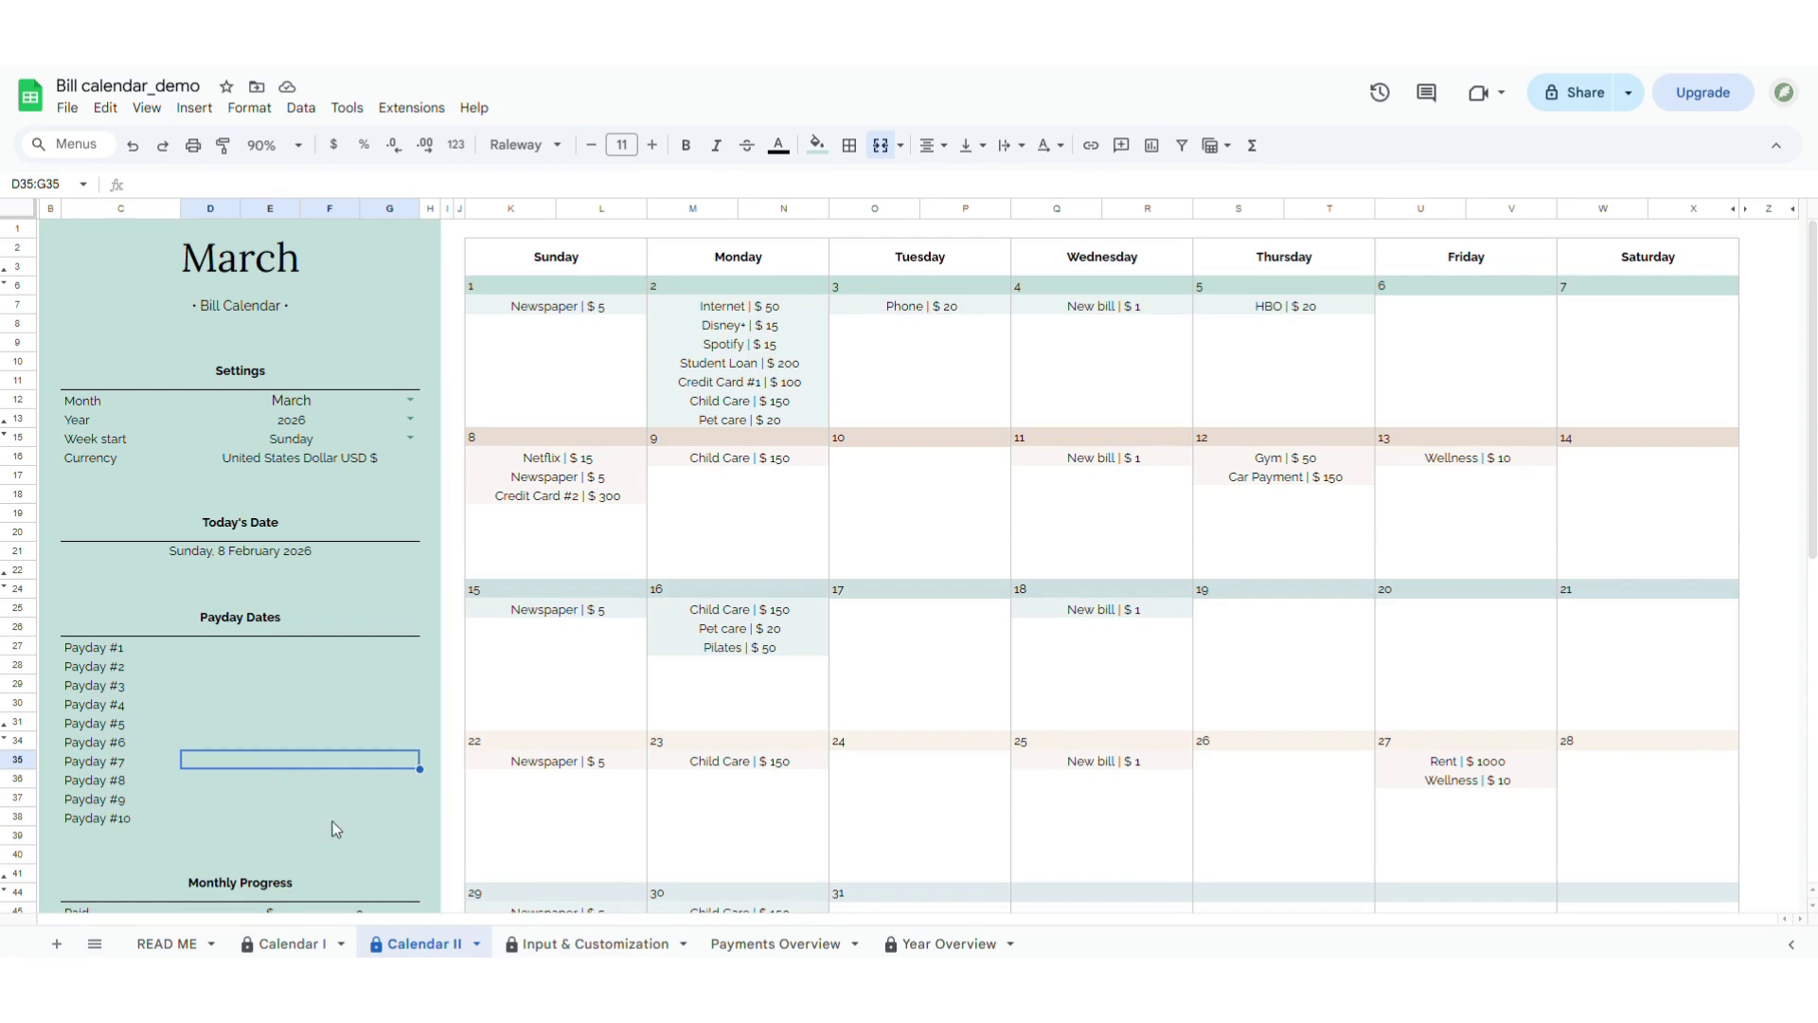
Step: Set the month to February in the Year Overview sheet
{"action": "left_click", "coordinate": [930, 946]}
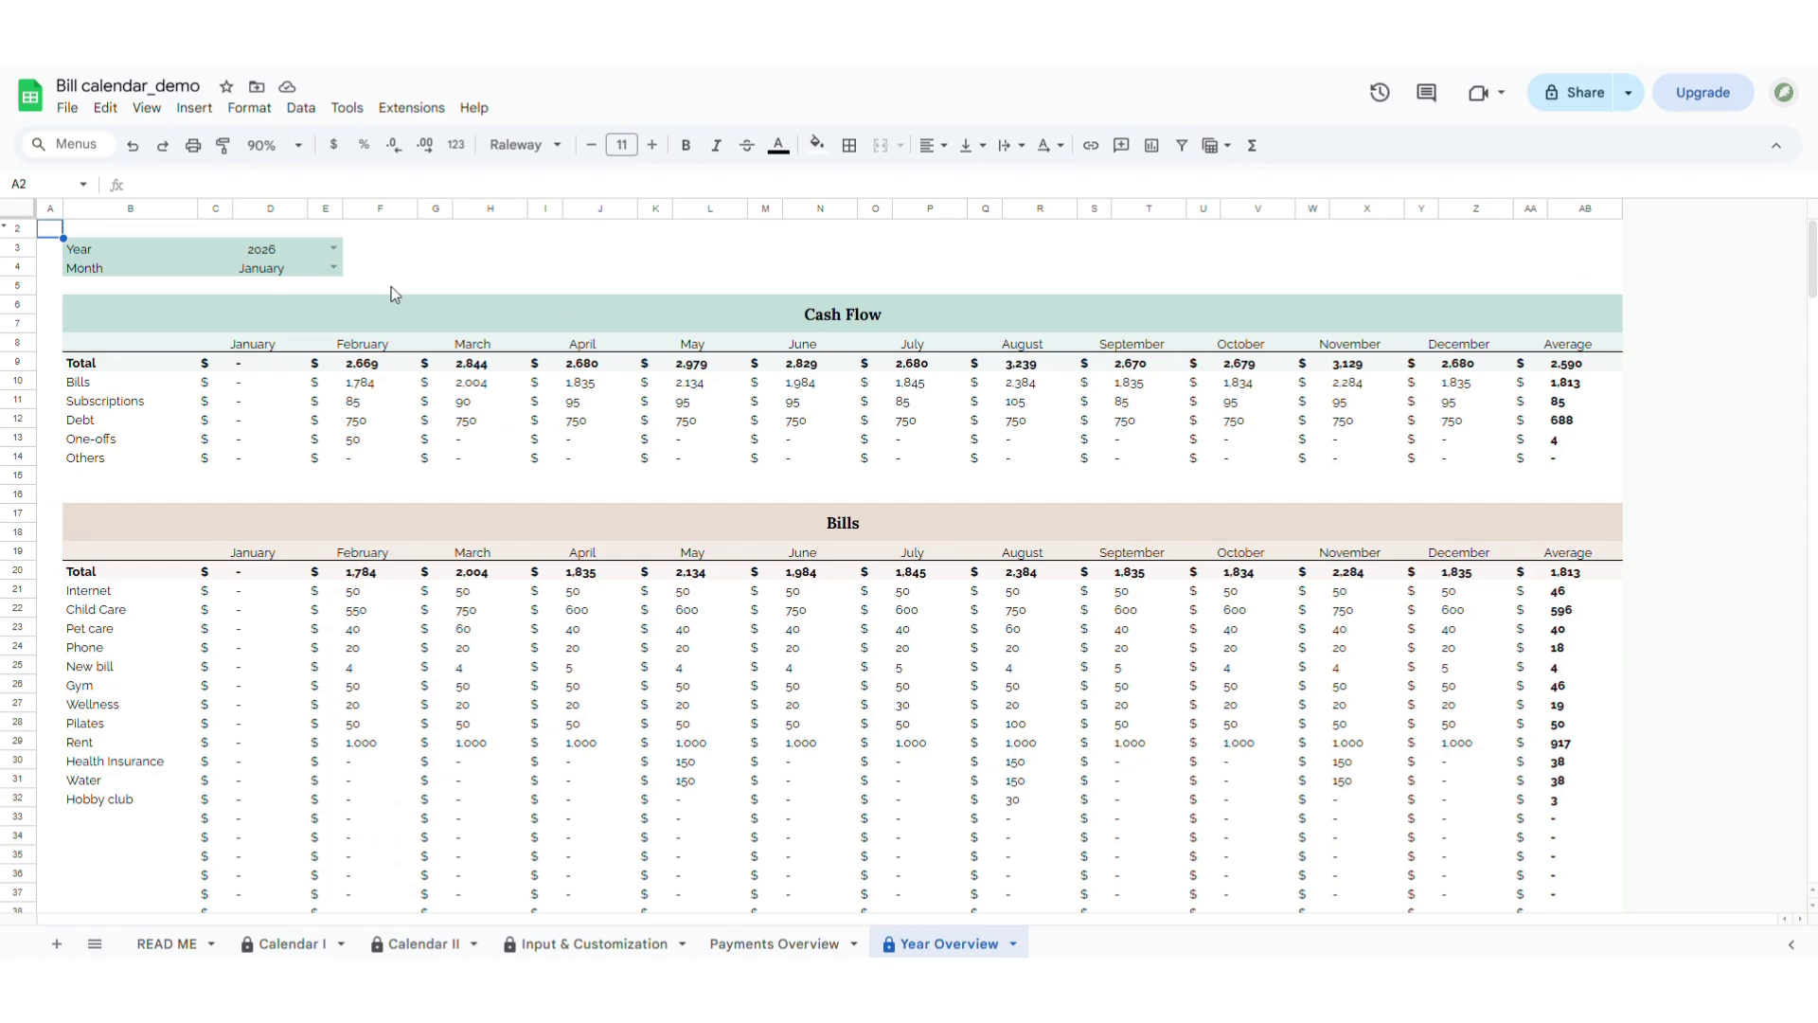
{"action": "left_click", "coordinate": [333, 272]}
{"action": "left_click", "coordinate": [263, 309]}
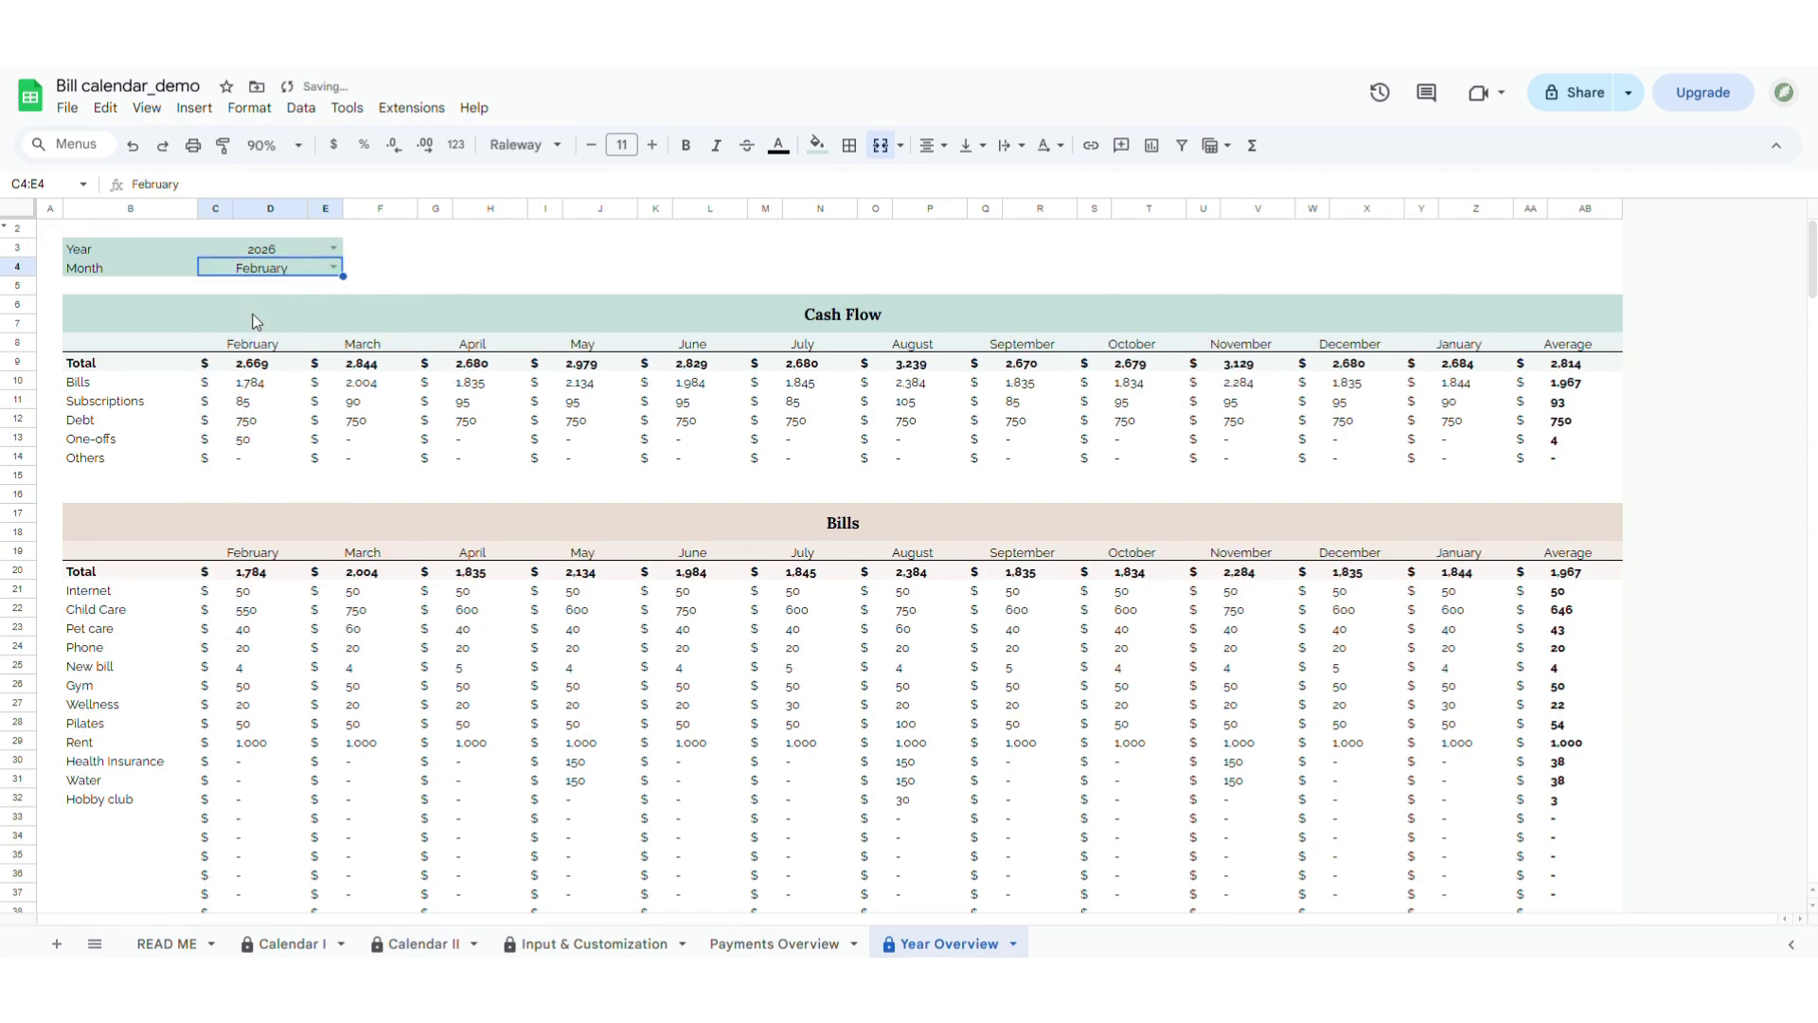
Step: Set the Year Overview's month back to January
{"action": "left_click", "coordinate": [337, 265]}
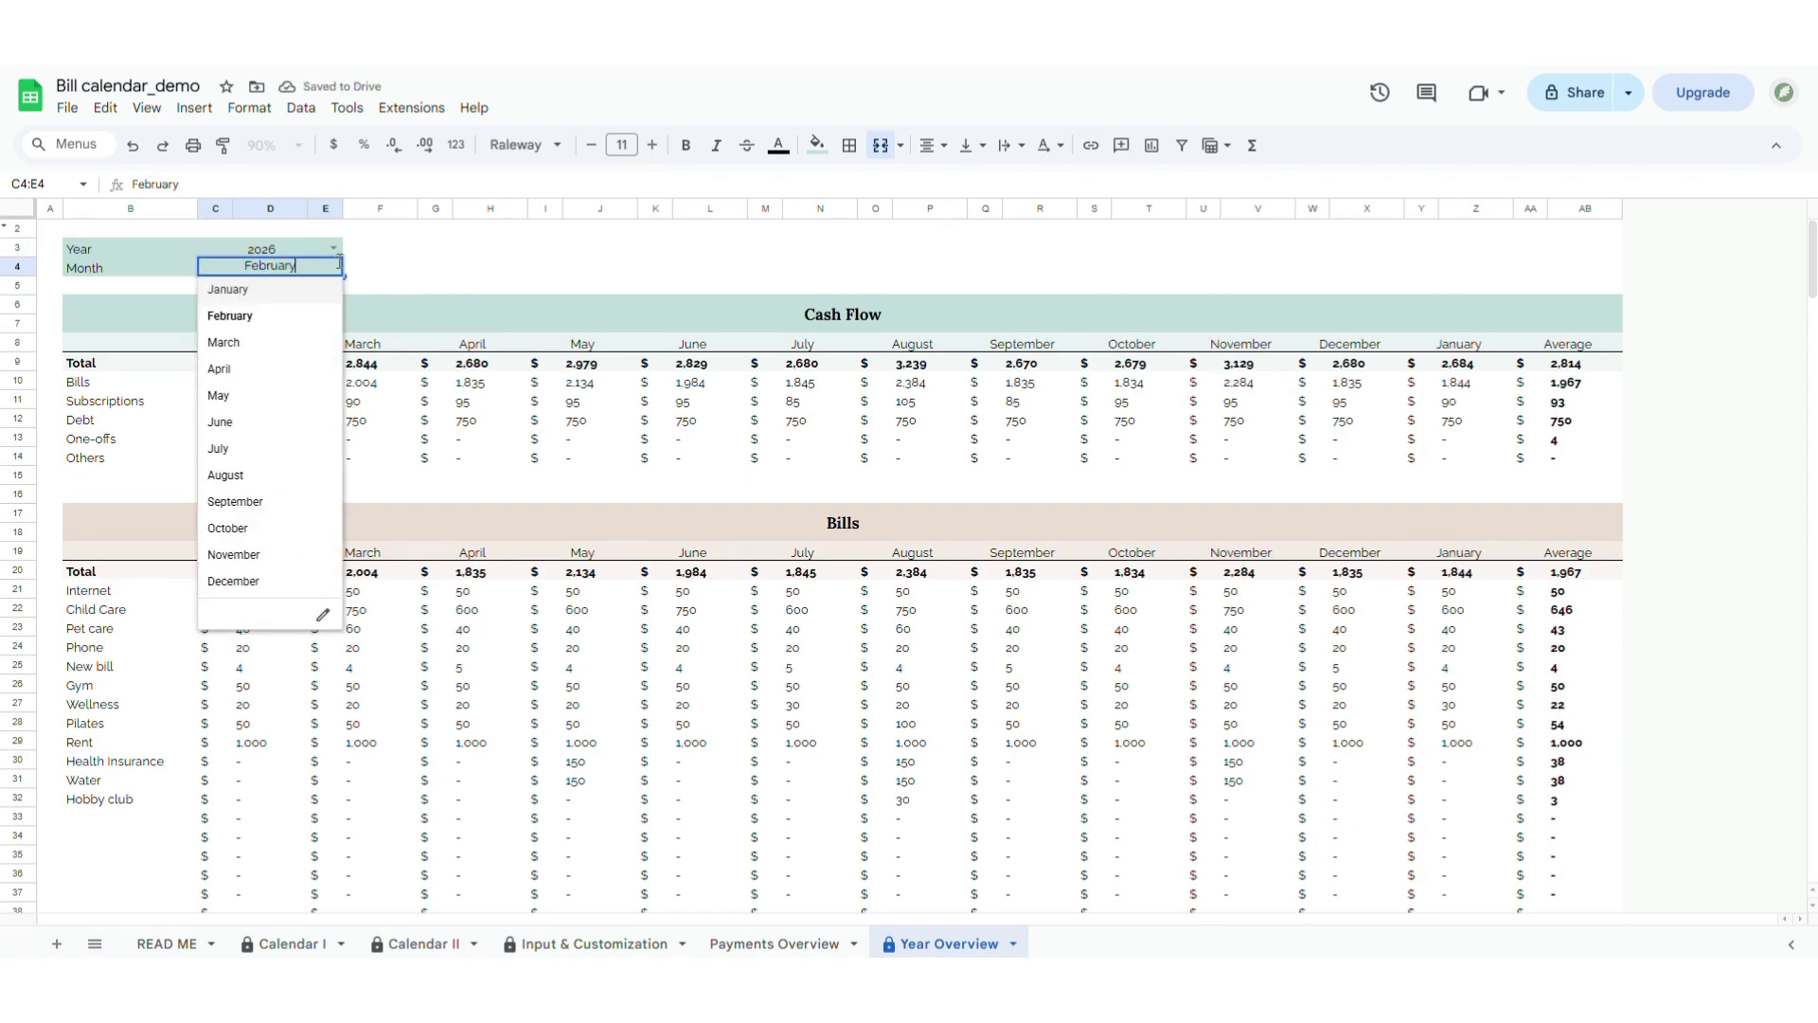
{"action": "left_click", "coordinate": [292, 291]}
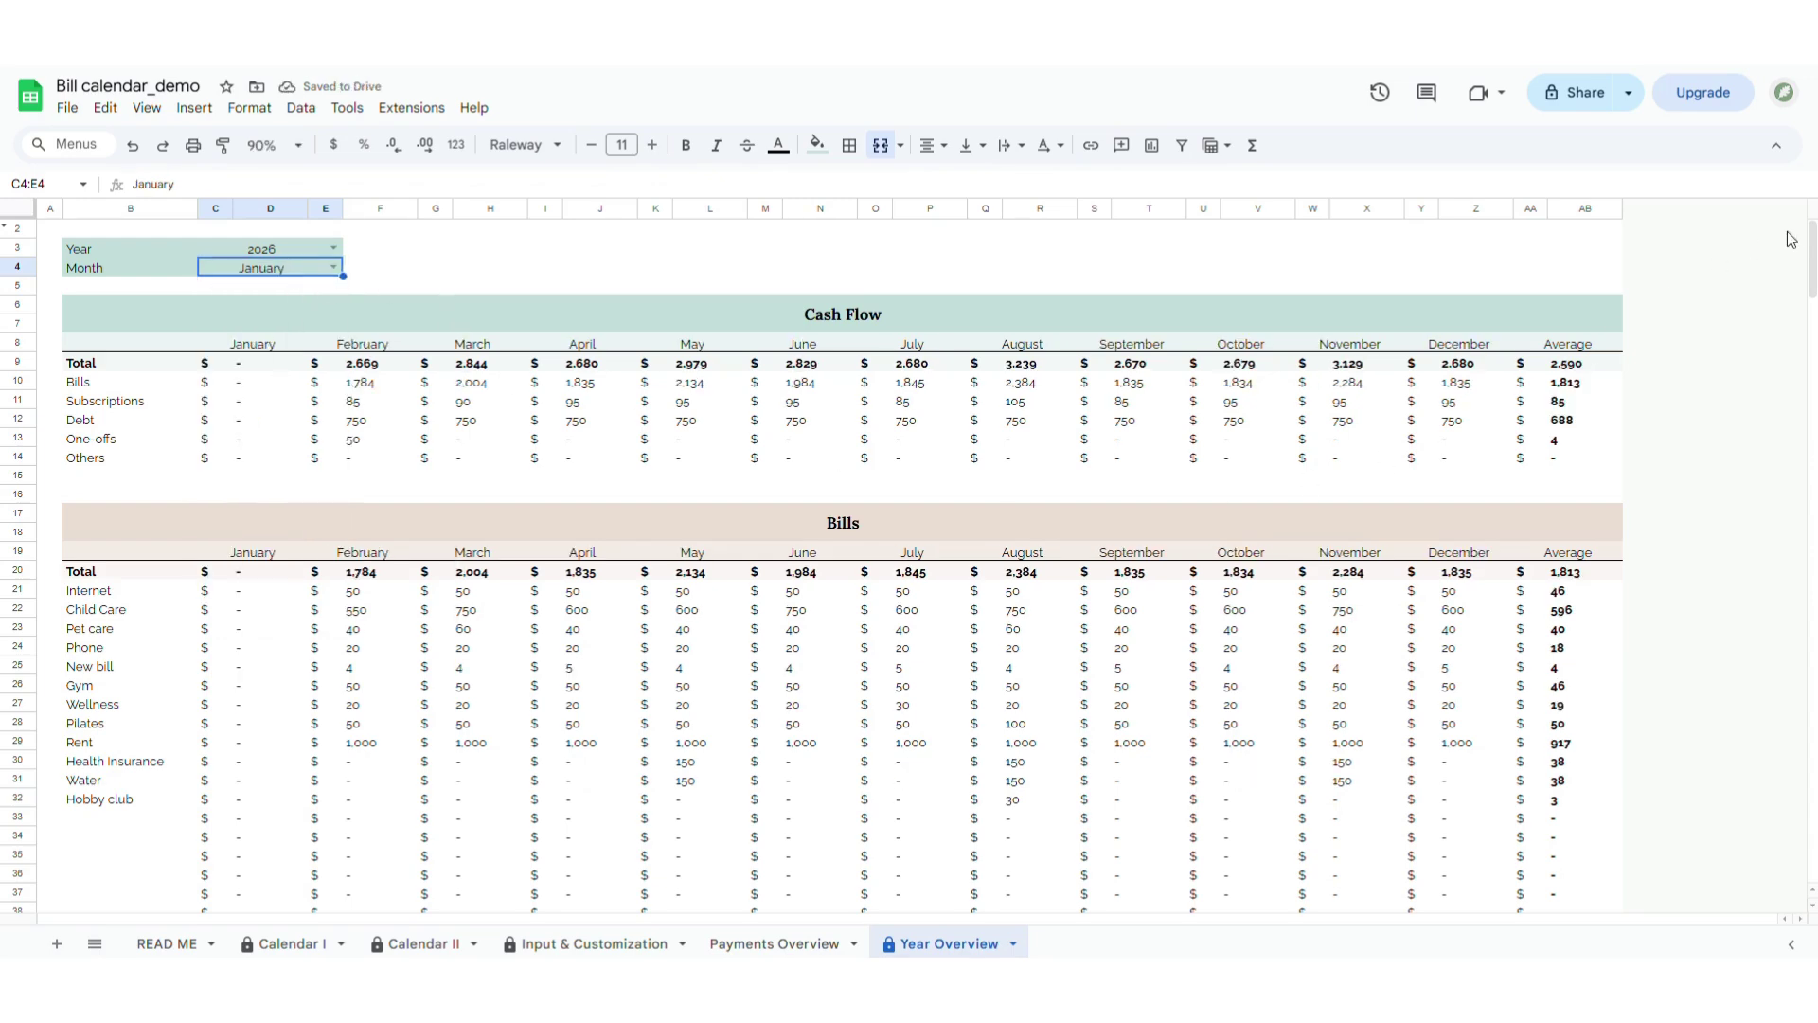
{"action": "mouse_move", "coordinate": [1811, 258]}
{"action": "left_mouse_down"}
{"action": "mouse_move", "coordinate": [1812, 689]}
{"action": "mouse_move", "coordinate": [1812, 257]}
{"action": "left_mouse_up"}
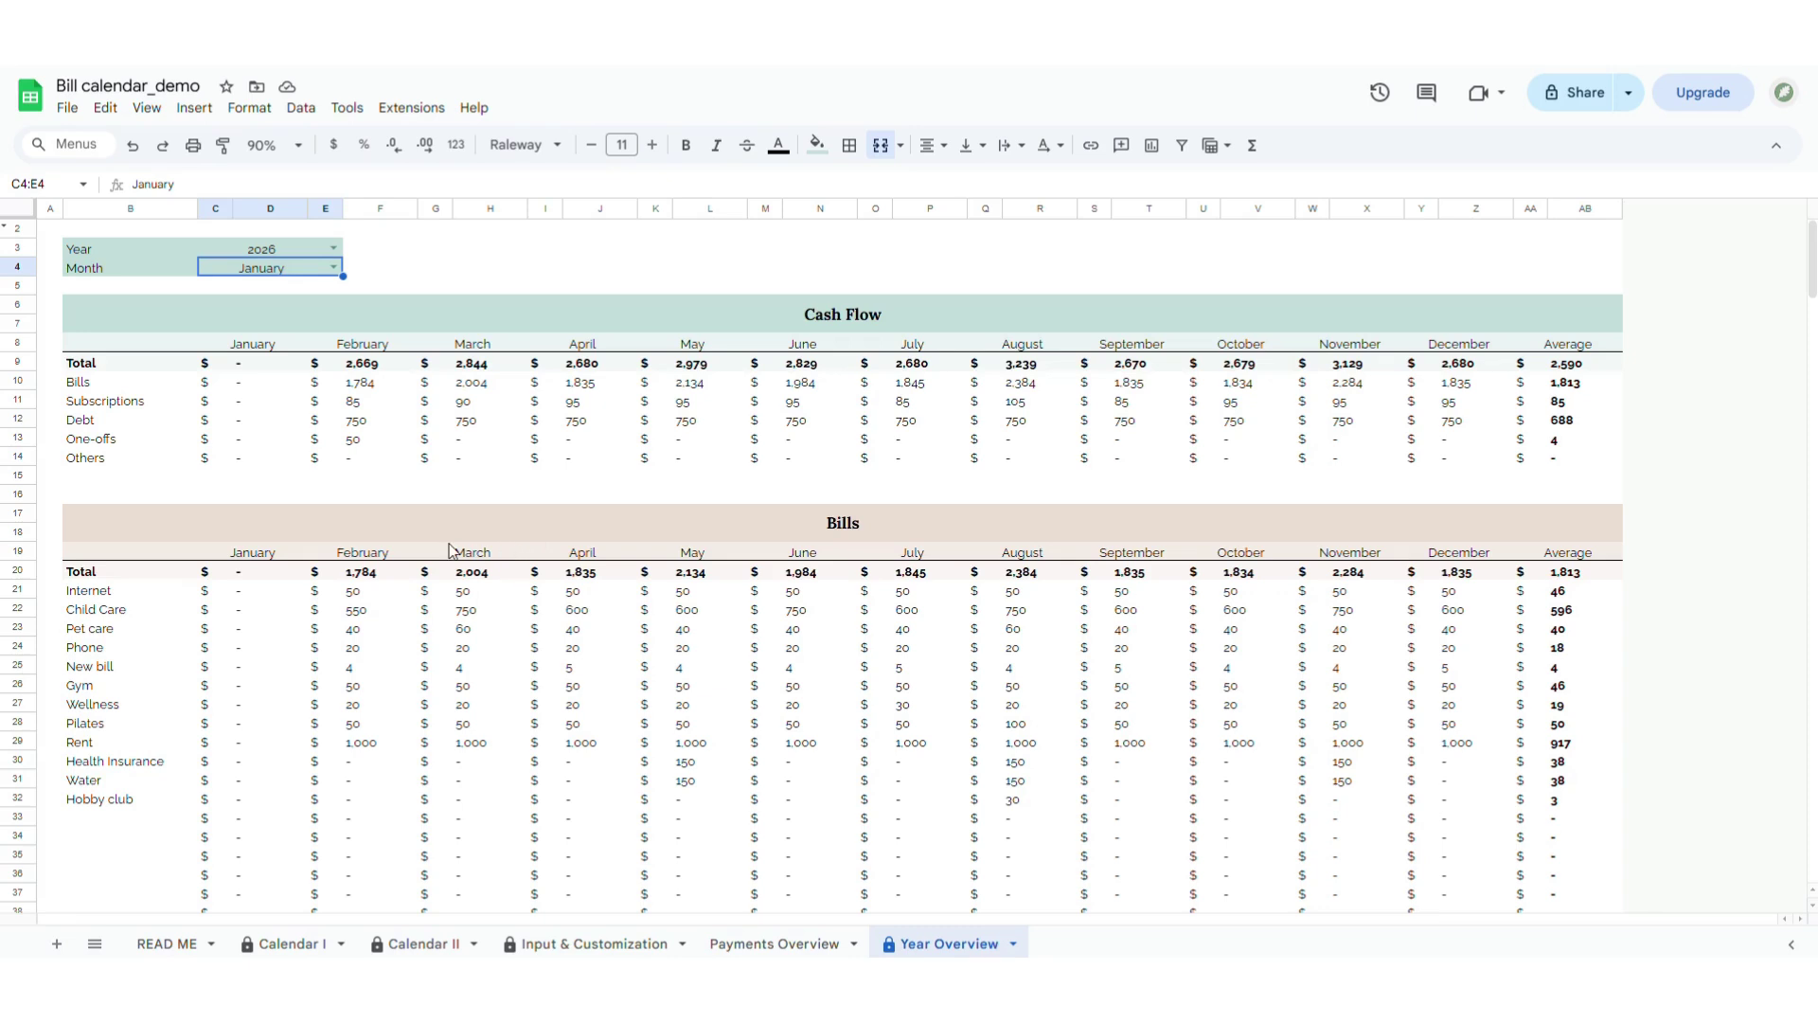